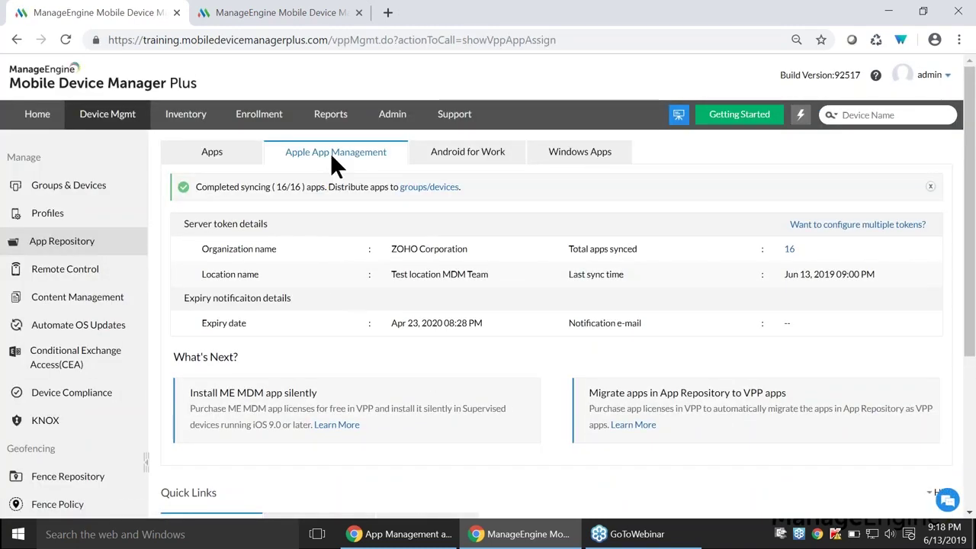
Step: Open the business app configuration on the local server and examine the Apple Business Manager setup steps and sToken form
left_click(298, 11)
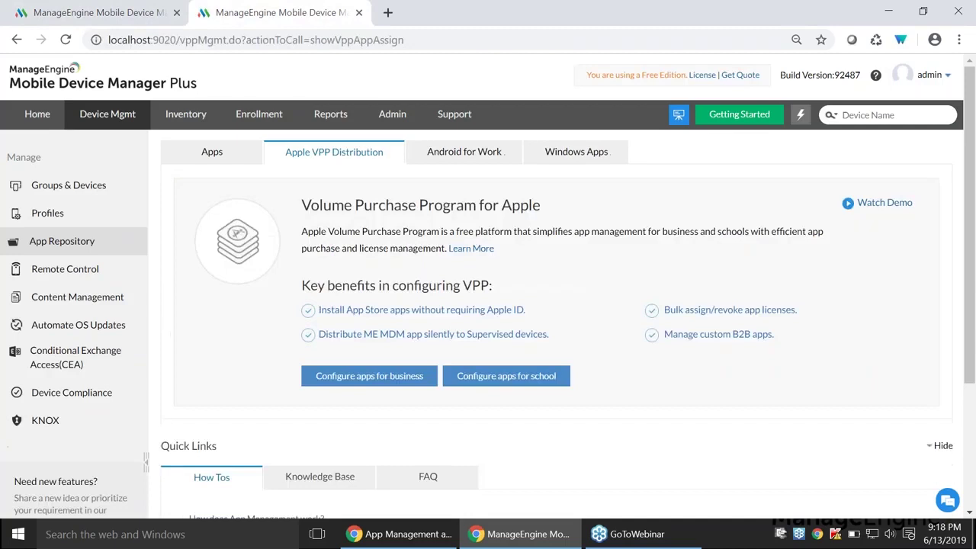
left_click(361, 385)
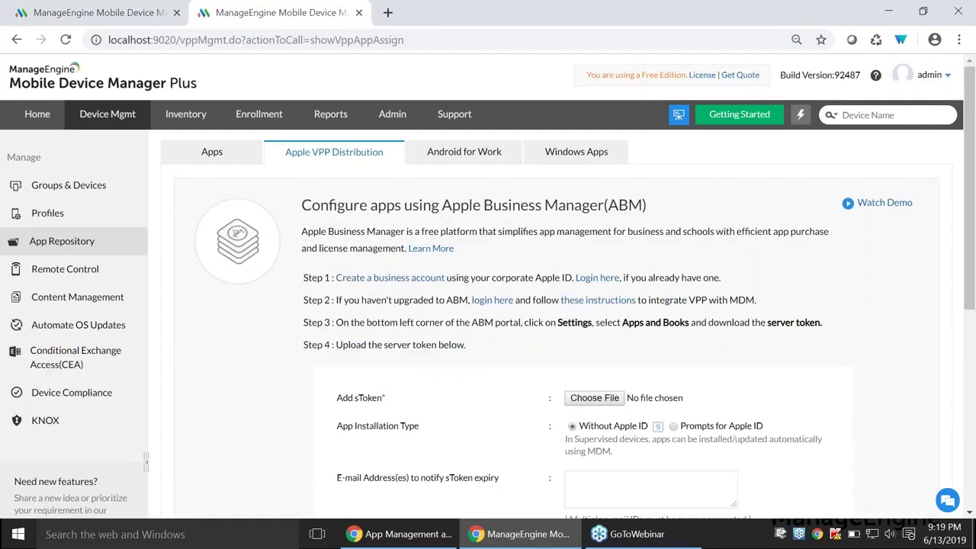
scroll(362, 388, "down", 3)
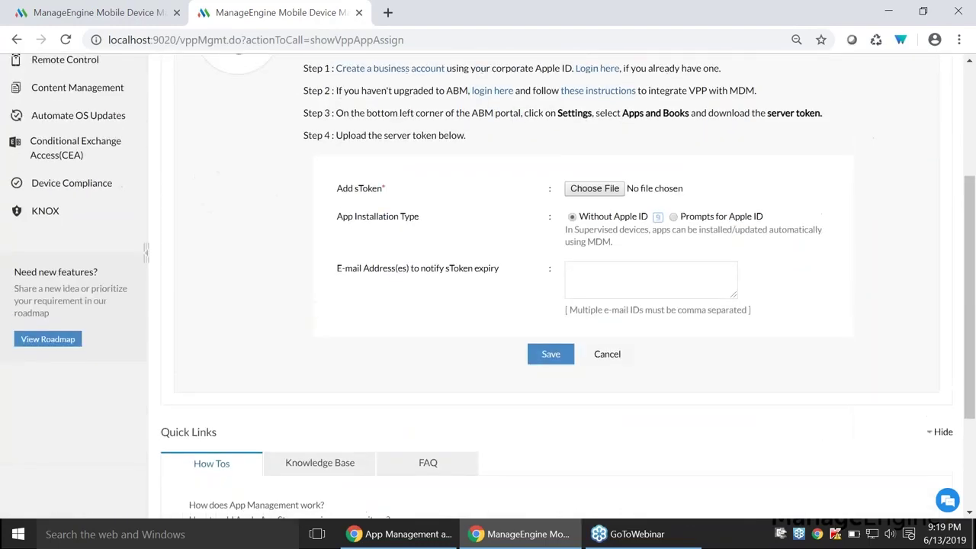
scroll(361, 387, "up", 2)
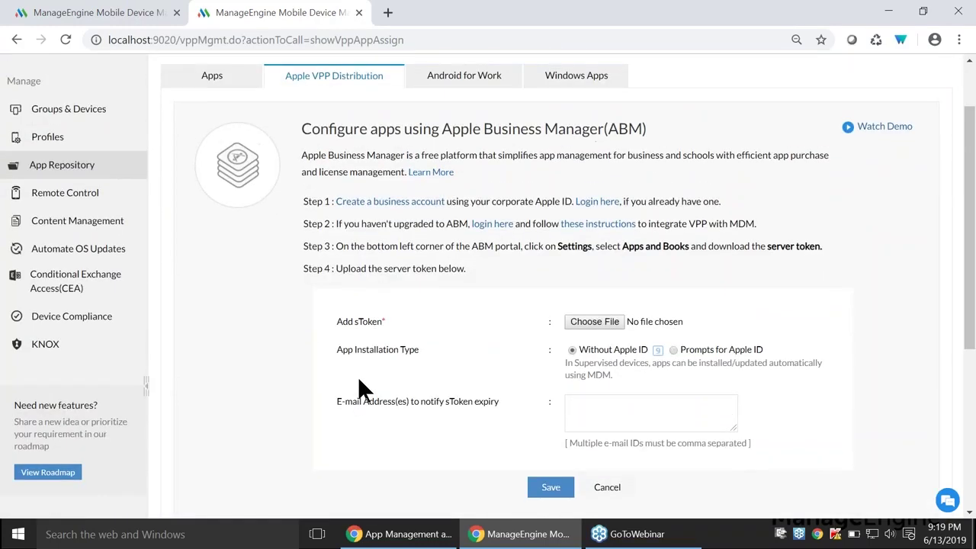
scroll(518, 305, "down", 1)
scroll(519, 310, "up", 1)
left_click_drag(339, 322, 384, 322)
left_click(401, 318)
key("alt+Tab")
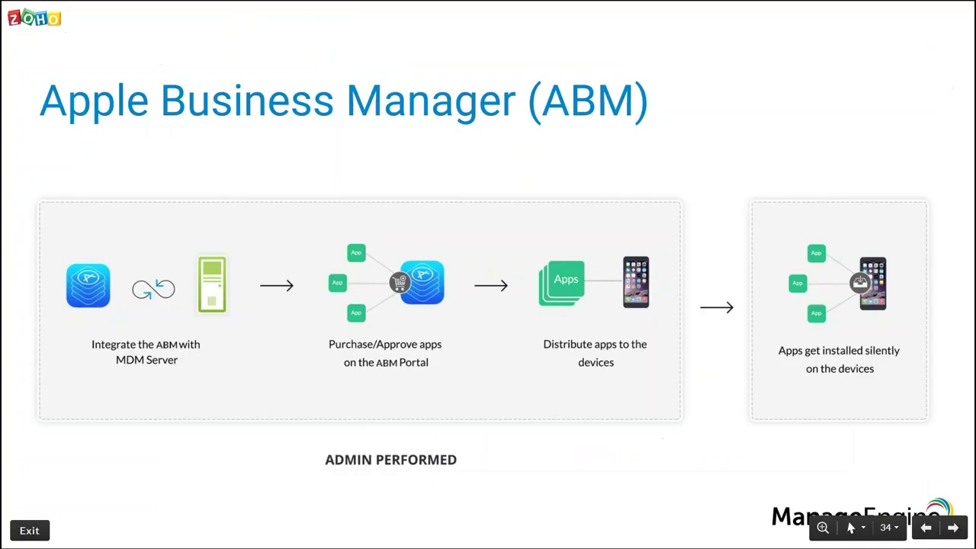
key("Right")
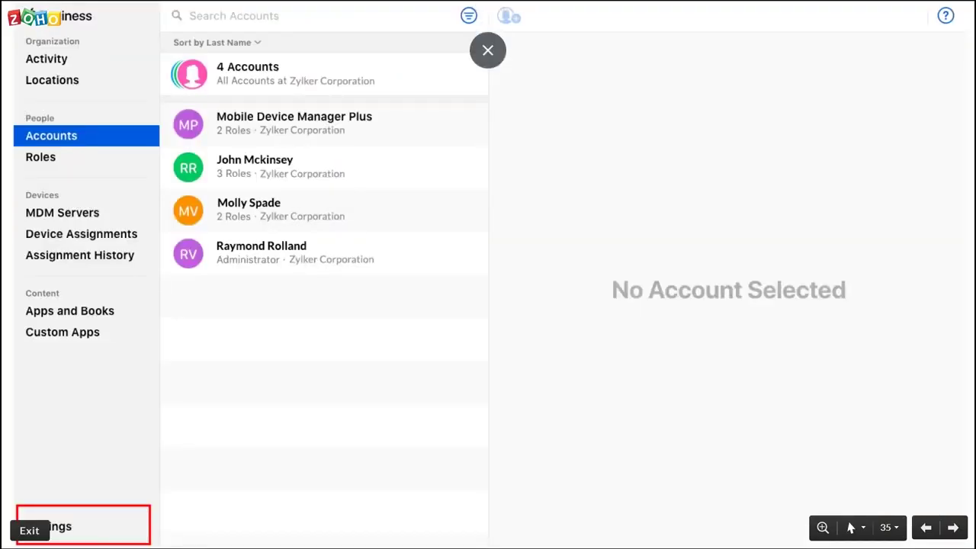
left_click(87, 531)
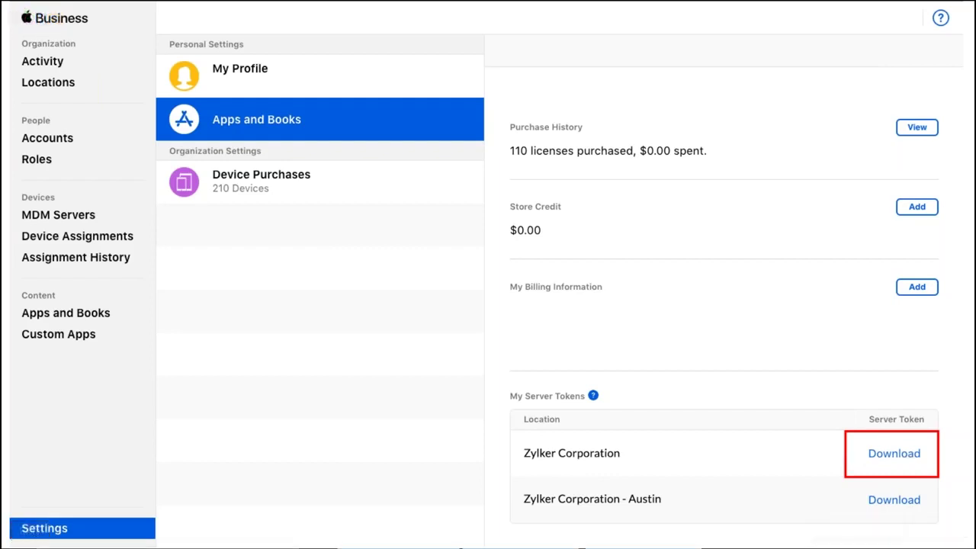
key("alt+Tab")
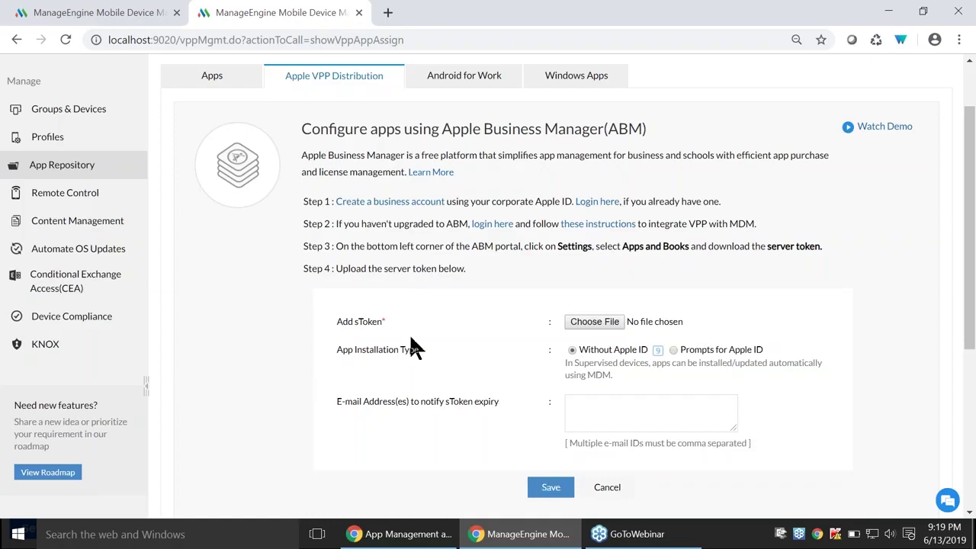
left_click(136, 14)
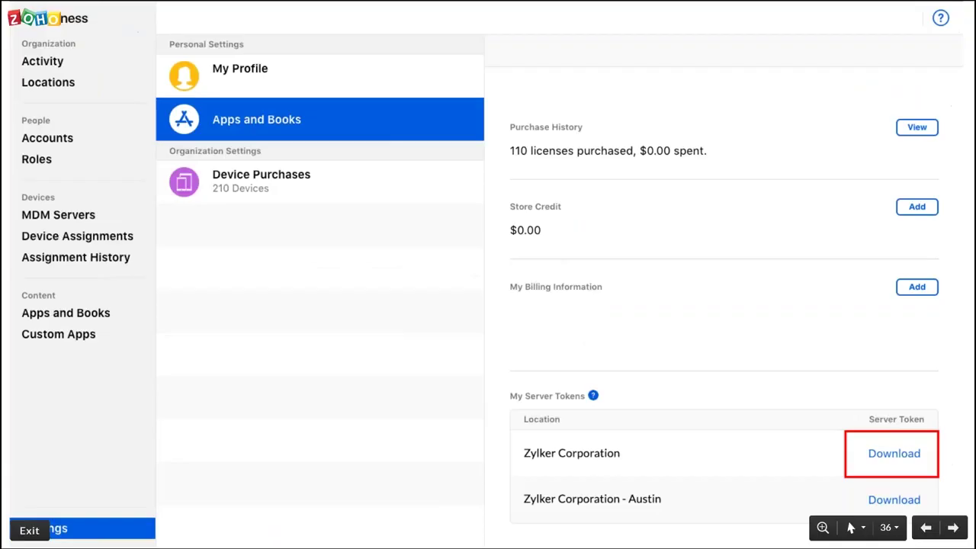
key("Right")
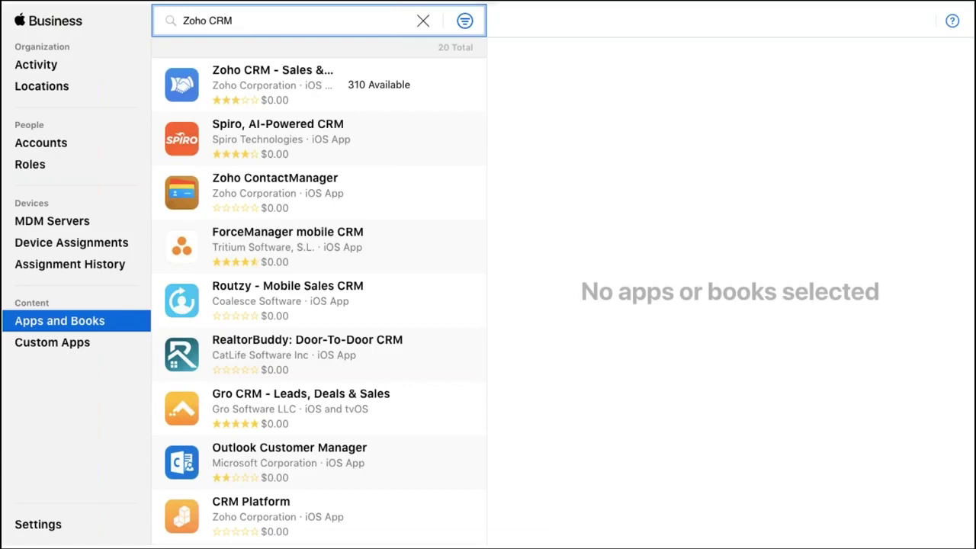
left_click(323, 85)
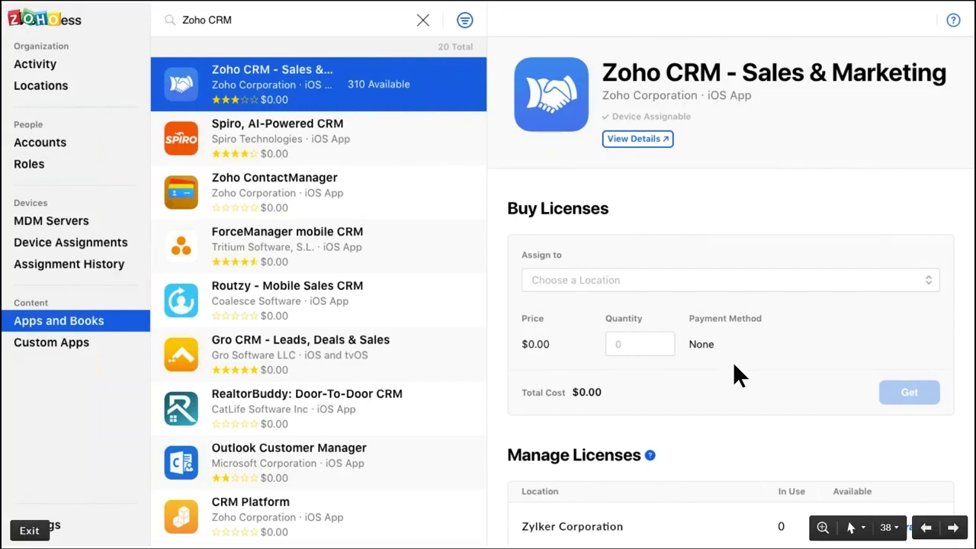
left_click(885, 387)
key("alt+Tab")
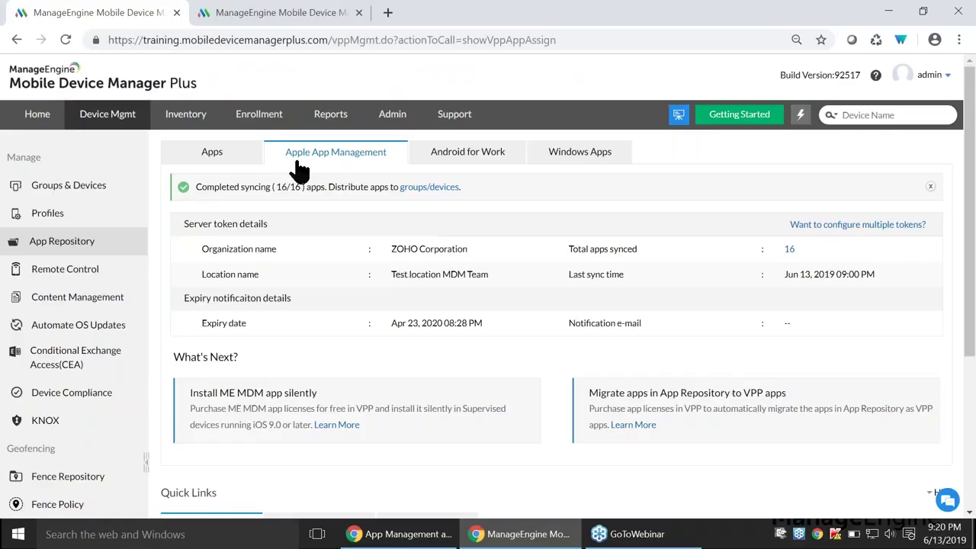
Step: Review the repository's app list, sync options and app sources, and check the Apple server token details
left_click(252, 156)
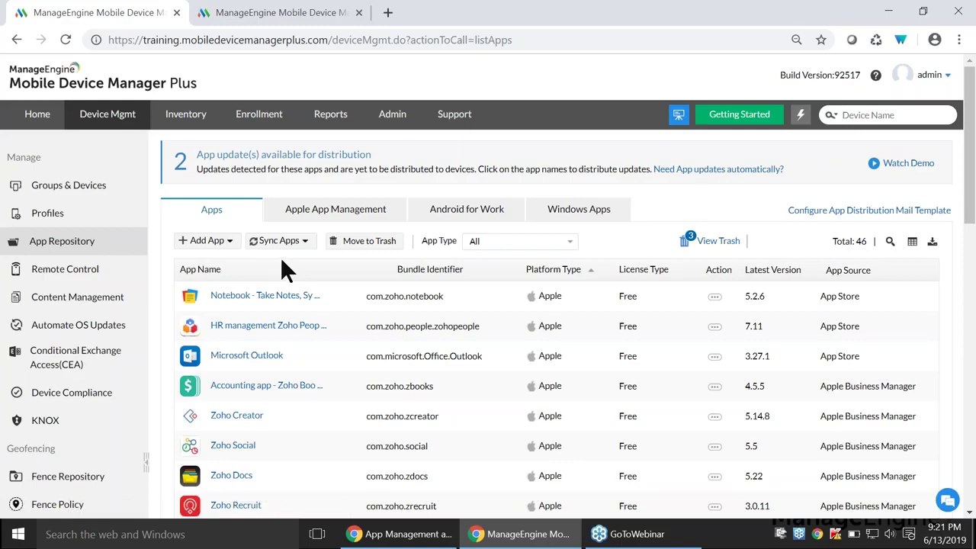
left_click(288, 242)
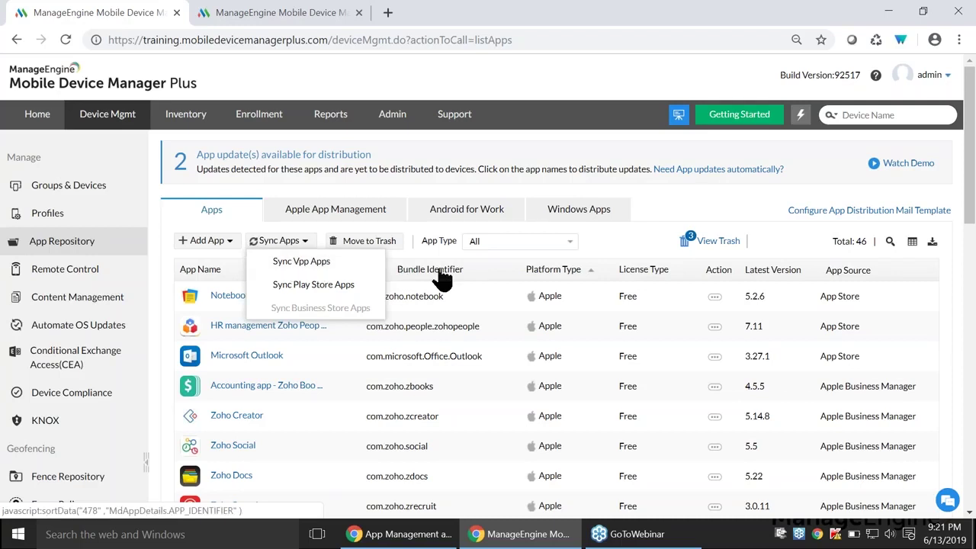
left_click(627, 233)
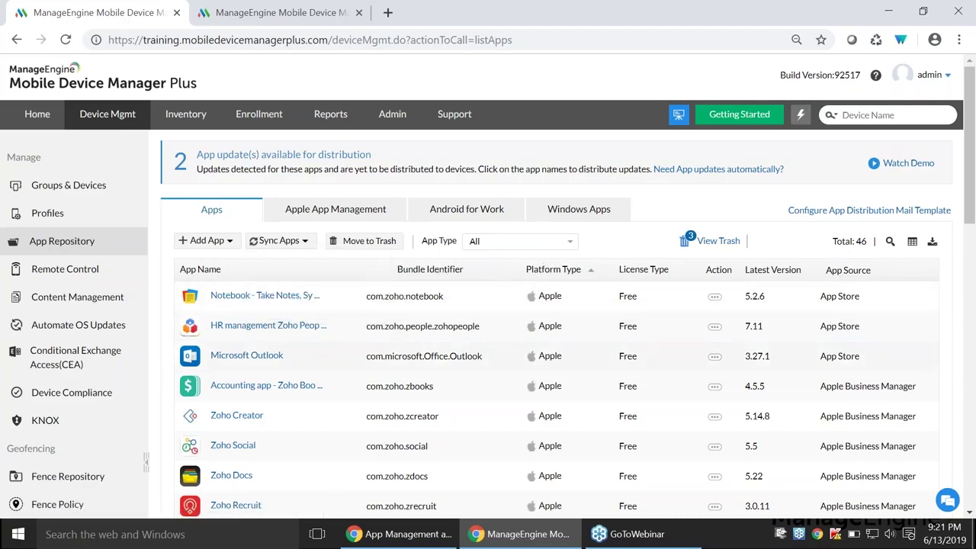
scroll(578, 365, "down", 1)
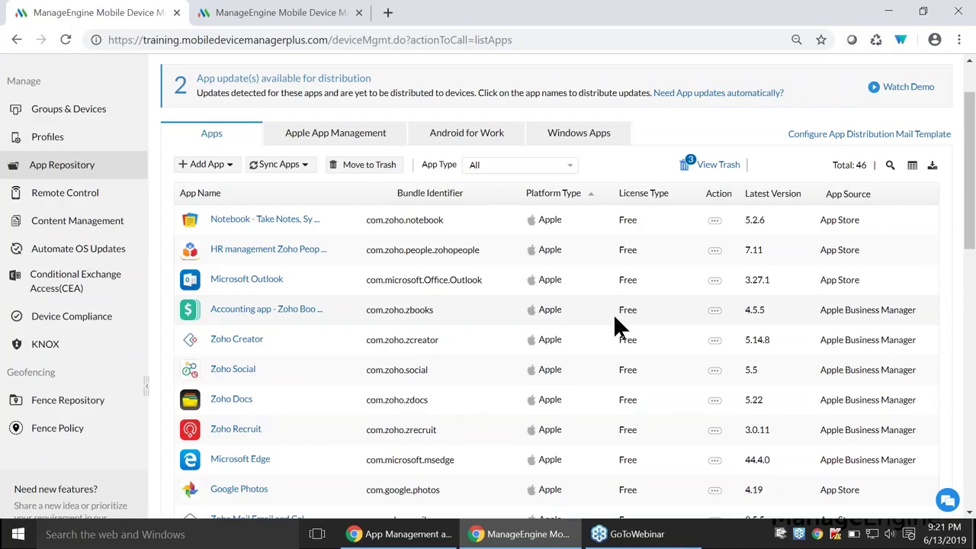
scroll(610, 340, "up", 1)
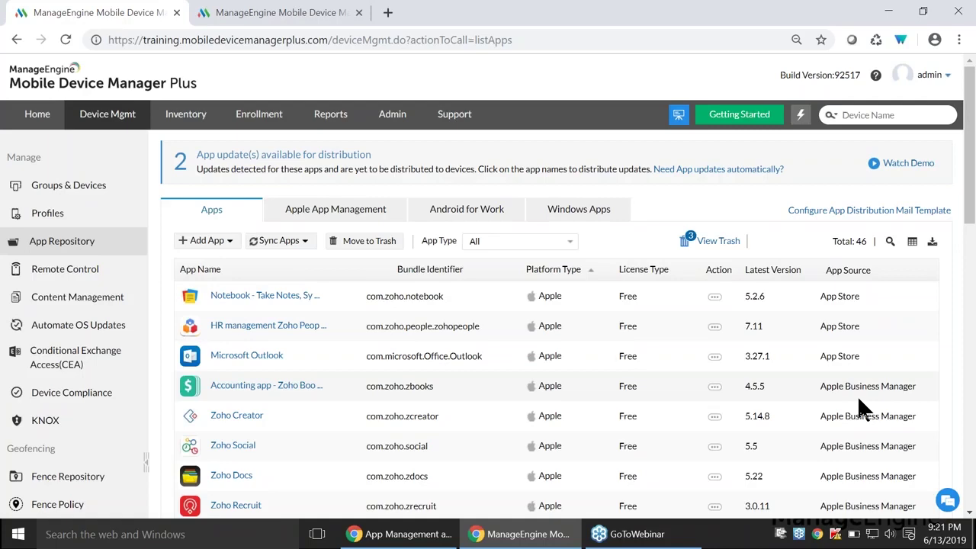
left_click(320, 207)
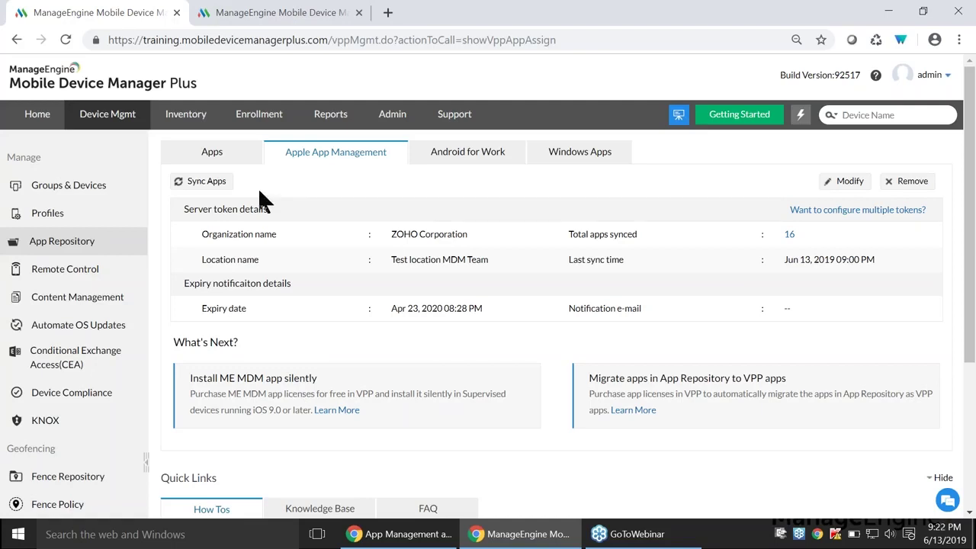
left_click(219, 158)
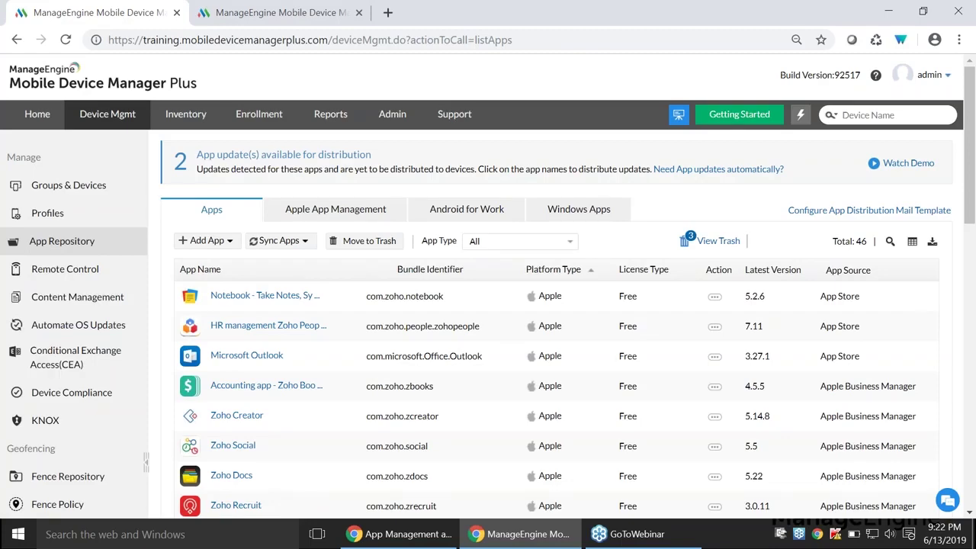
Step: Start distributing apps to the chrome group from the list of device groups
left_click(59, 186)
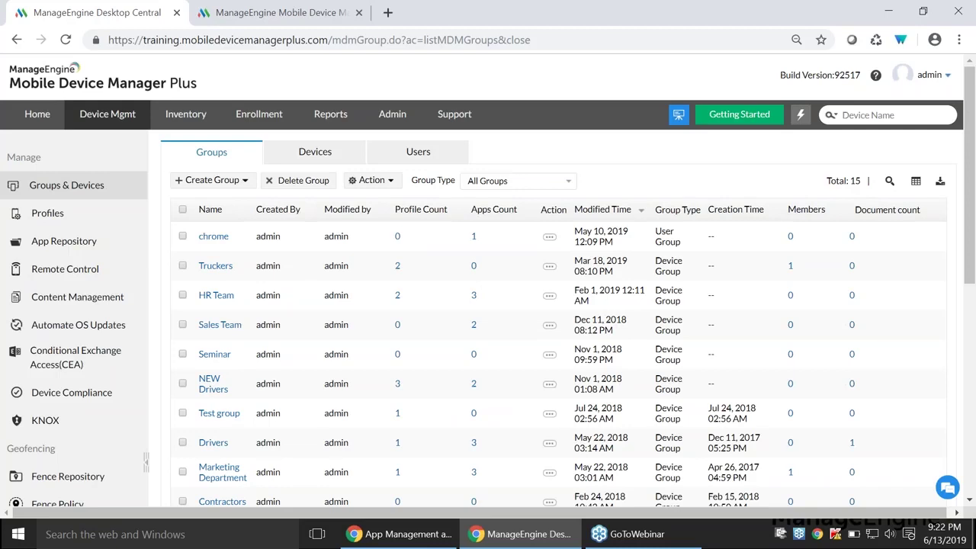
left_click(182, 236)
left_click(379, 184)
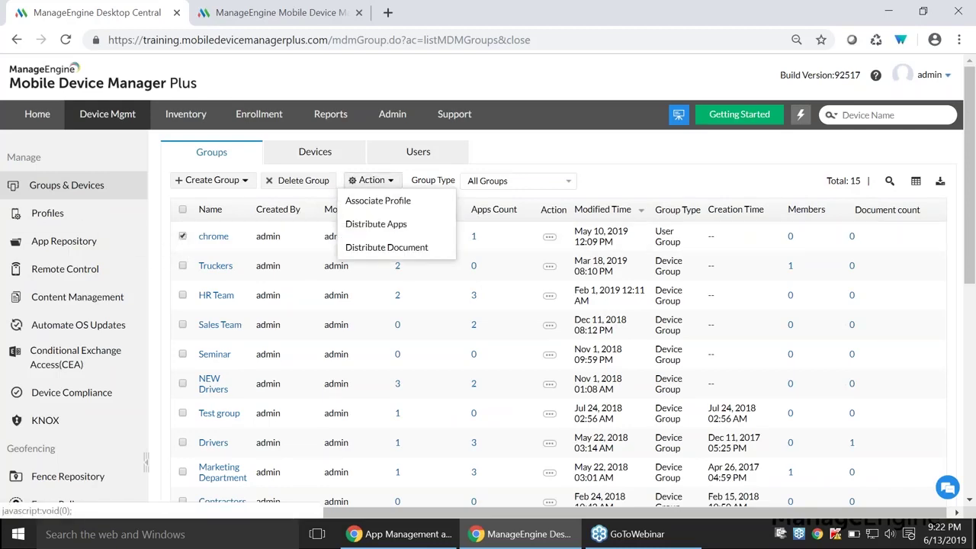
left_click(376, 224)
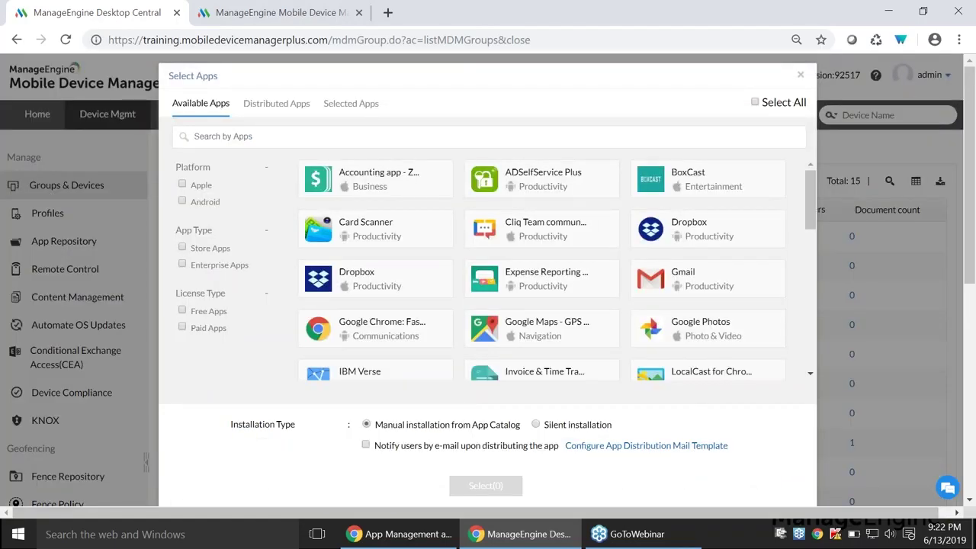
Step: Filter the available apps to free Apple store apps and distribute the Accounting app to the group with silent installation
left_click(182, 185)
left_click(181, 248)
left_click(182, 310)
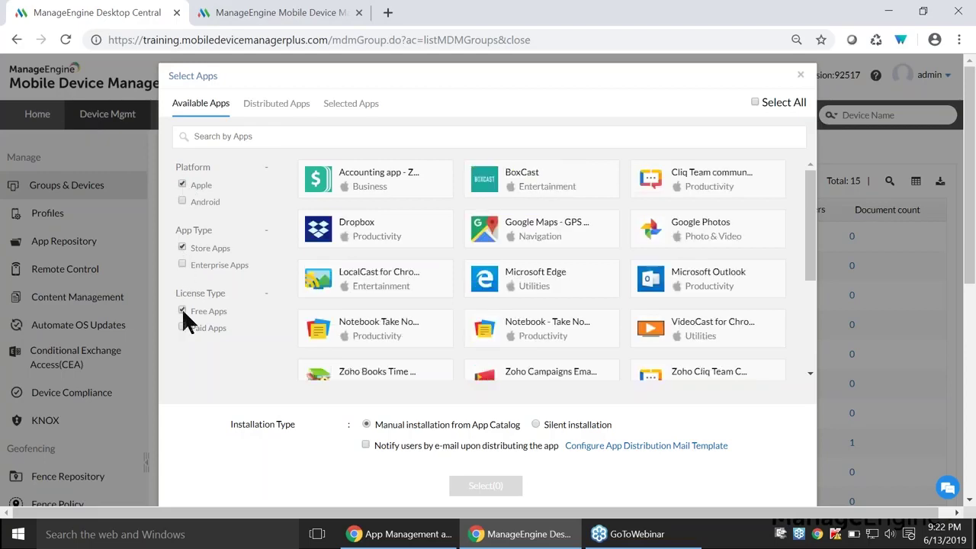
left_click(423, 185)
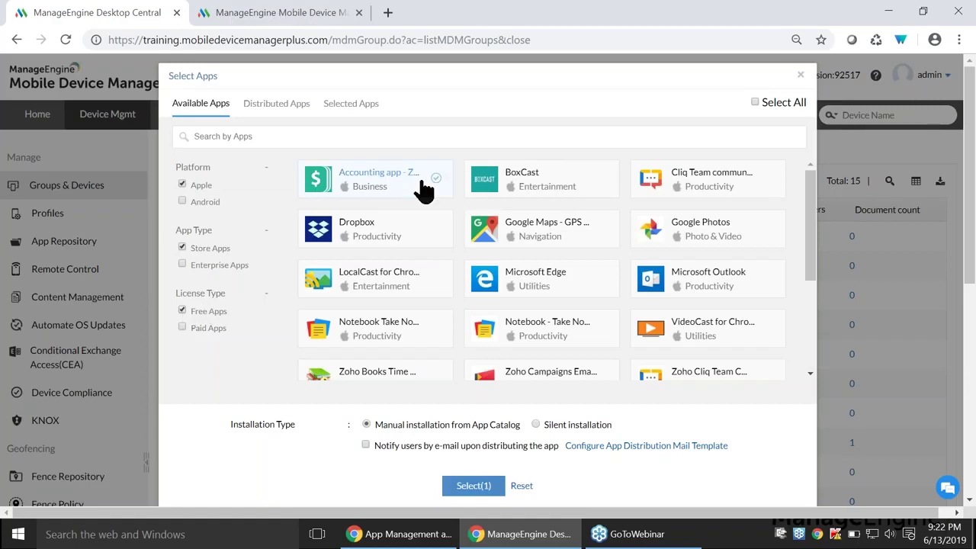
left_click(548, 421)
left_click(473, 487)
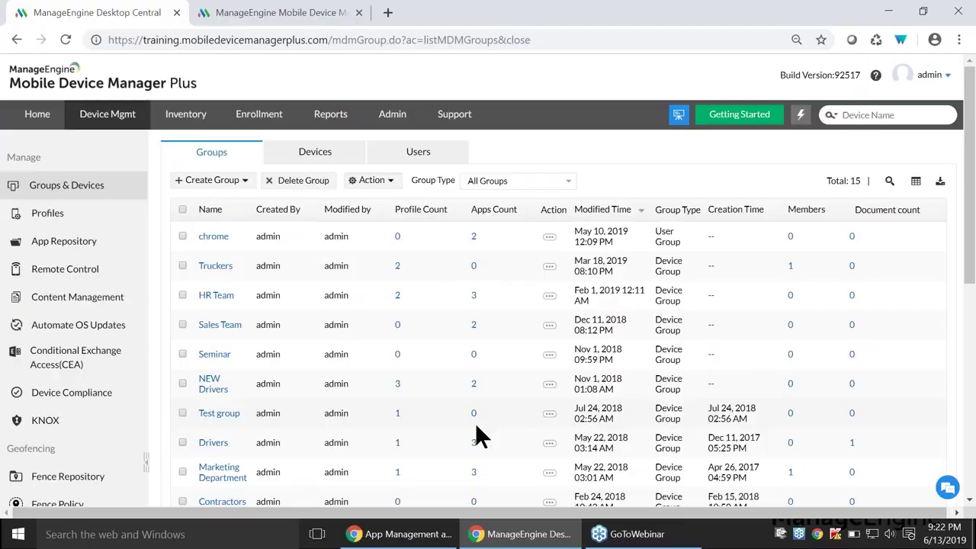
key("alt+Tab")
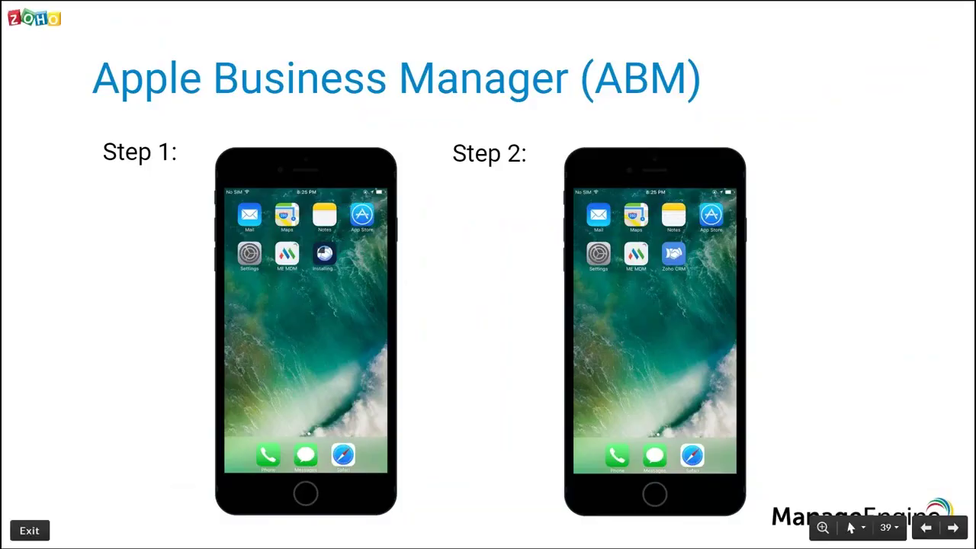
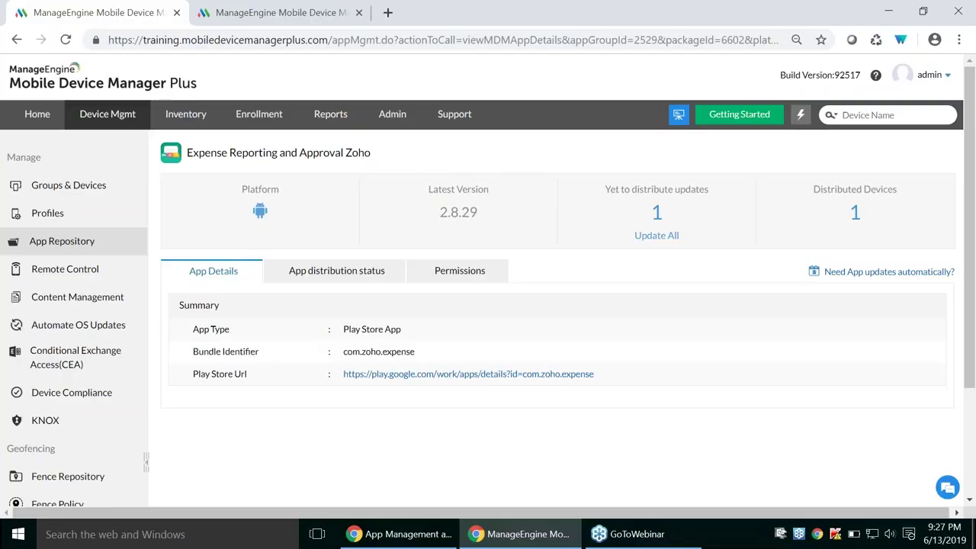
Step: View the Android for Work account details on the training server and the registration options on the local server
left_click(84, 245)
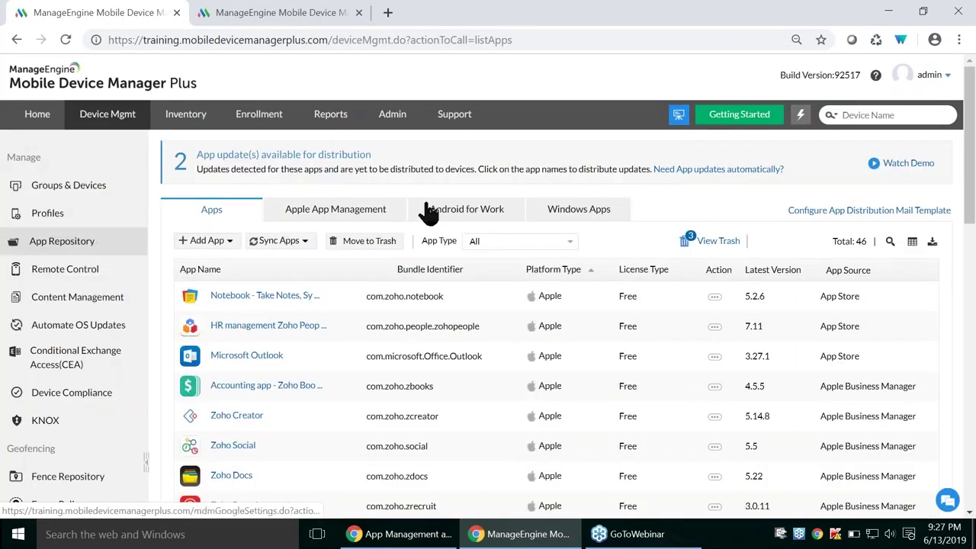
left_click(473, 217)
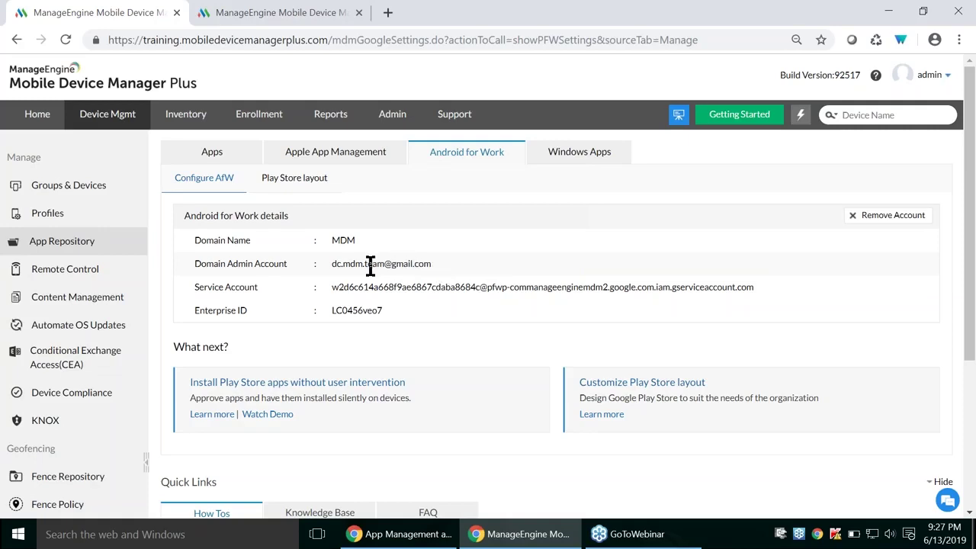
left_click(316, 11)
left_click(478, 82)
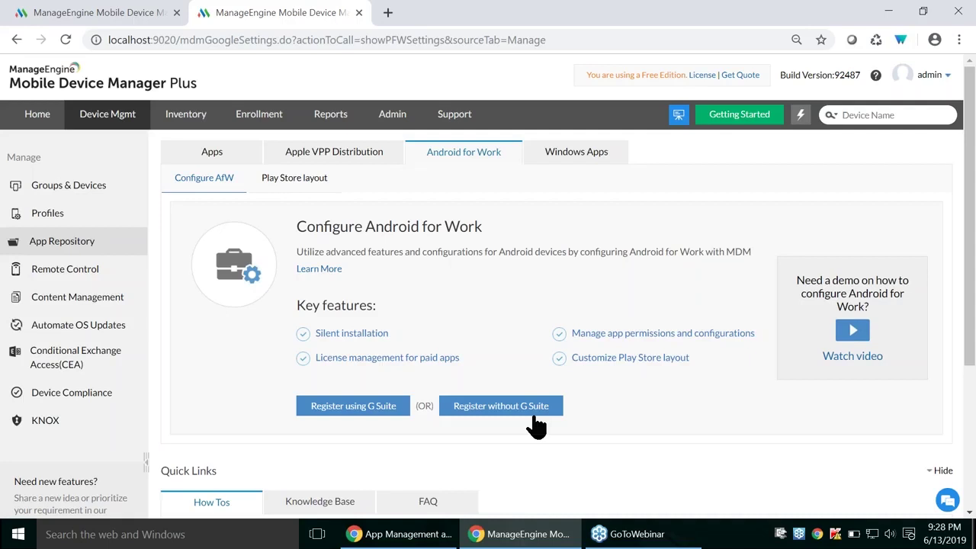
left_click(148, 12)
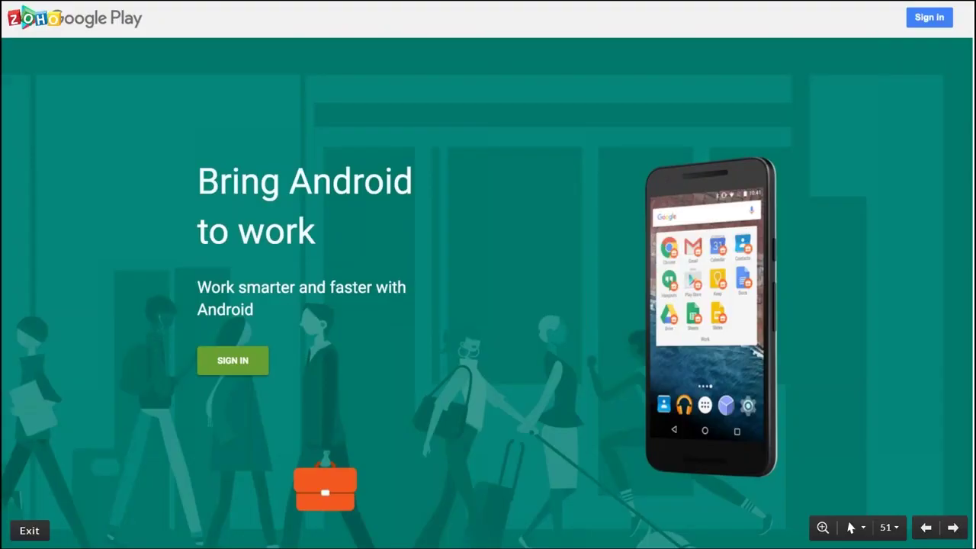
left_click(238, 368)
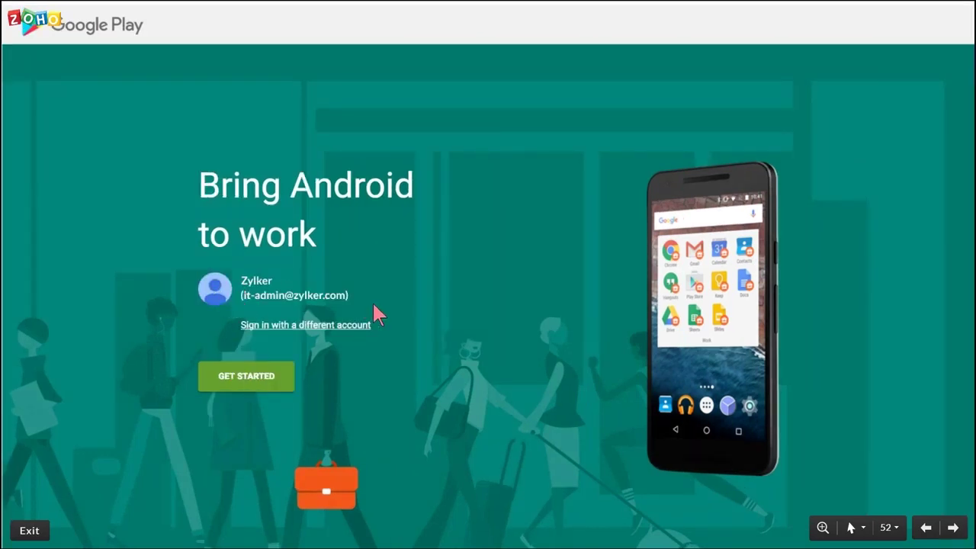
left_click(246, 378)
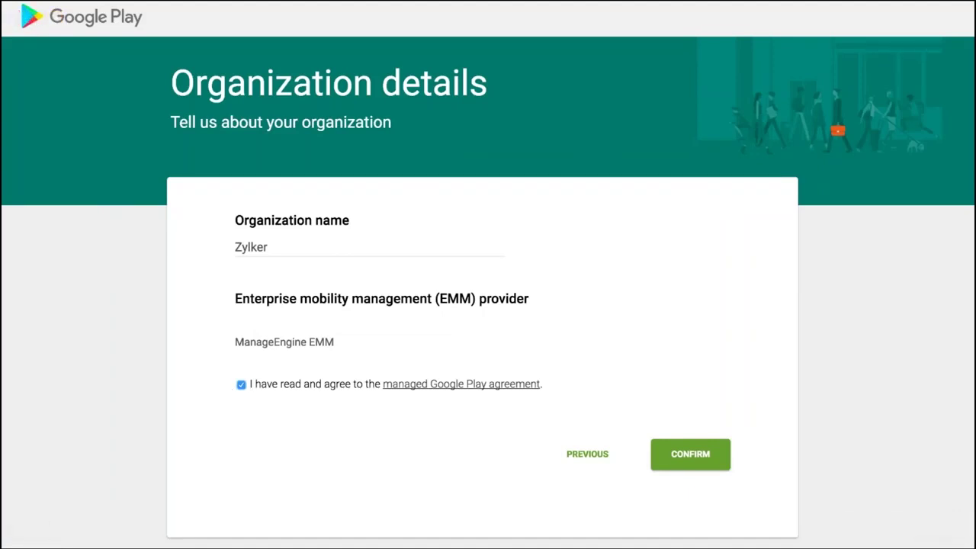
left_click(690, 454)
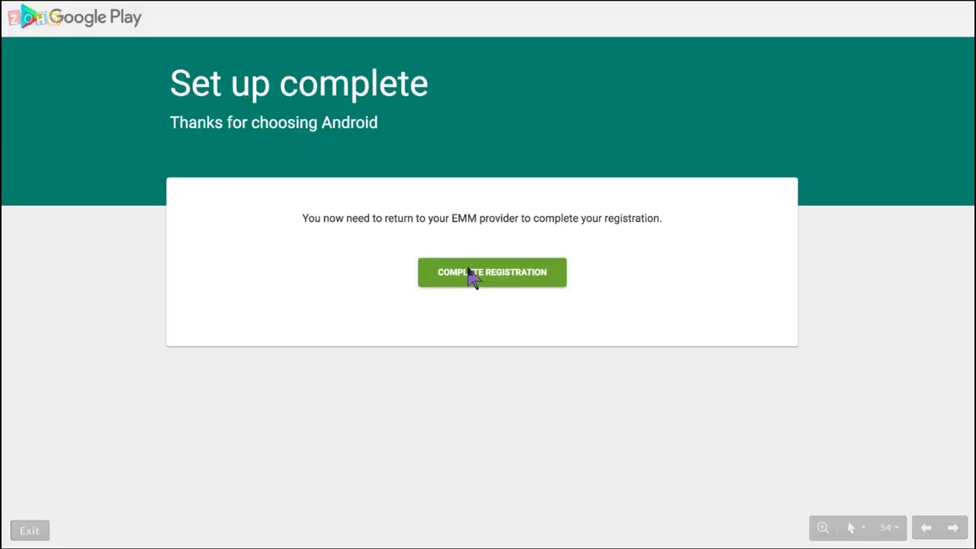
key("alt+Tab")
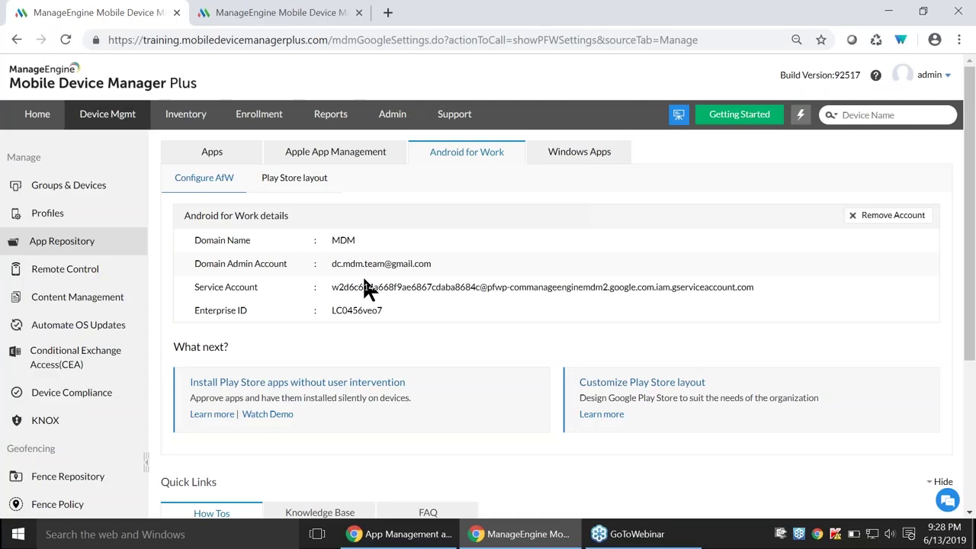
key("alt+Tab")
key("Right")
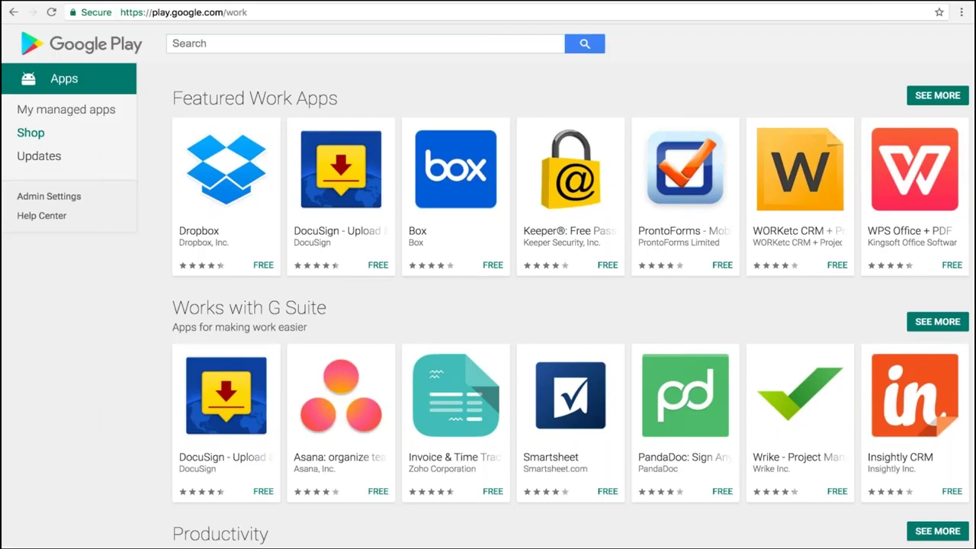
left_click(226, 46)
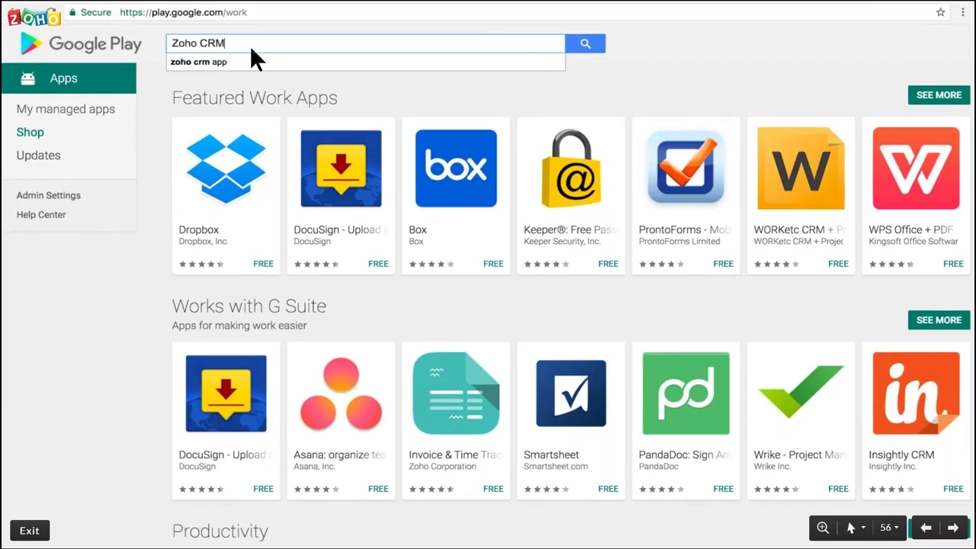
left_click(267, 59)
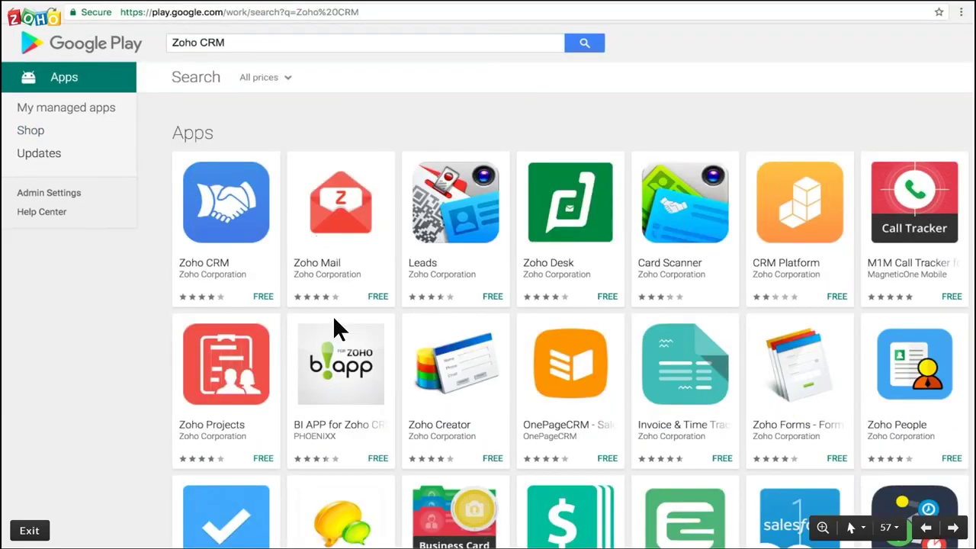
left_click(219, 214)
left_click(338, 174)
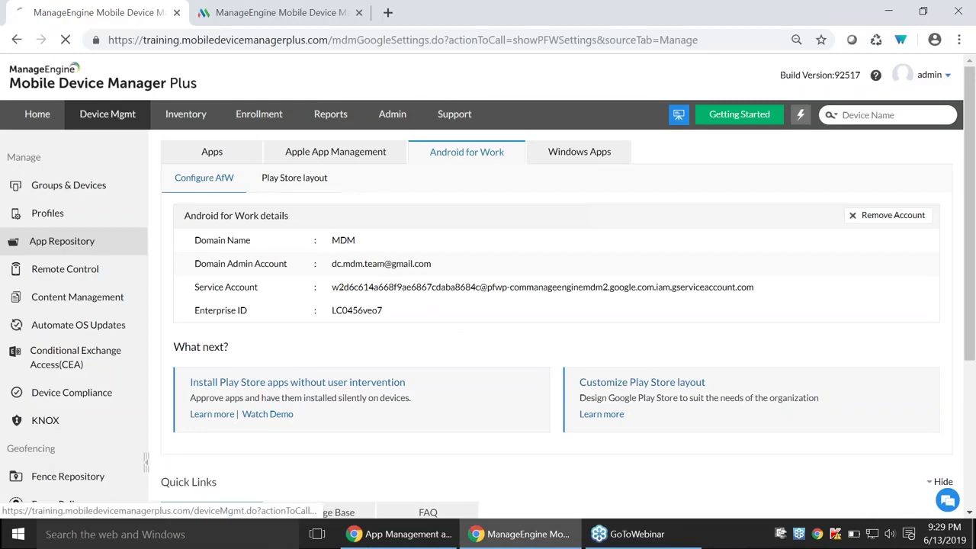
Step: Return to the repository's app list and view the available app sync options, including the one for Play Store apps
left_click(222, 151)
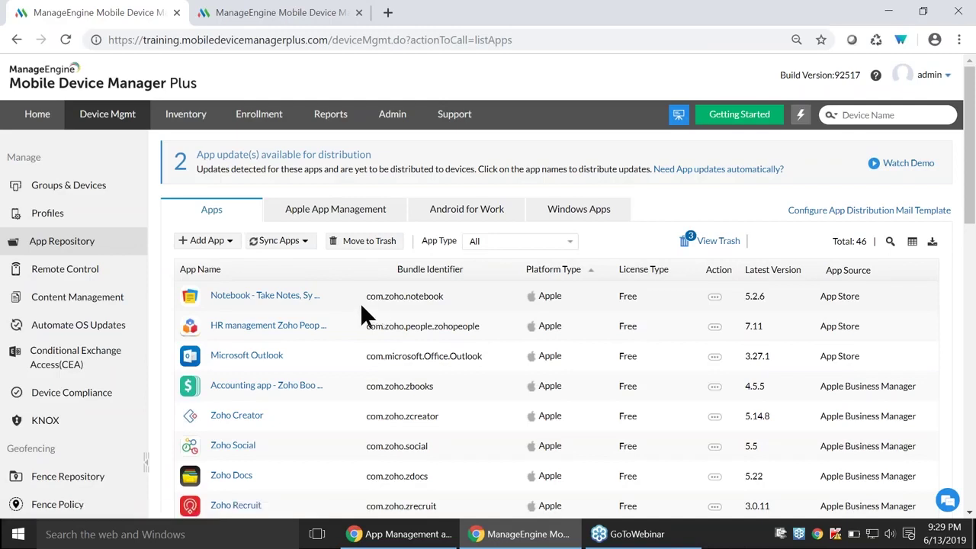
left_click(276, 241)
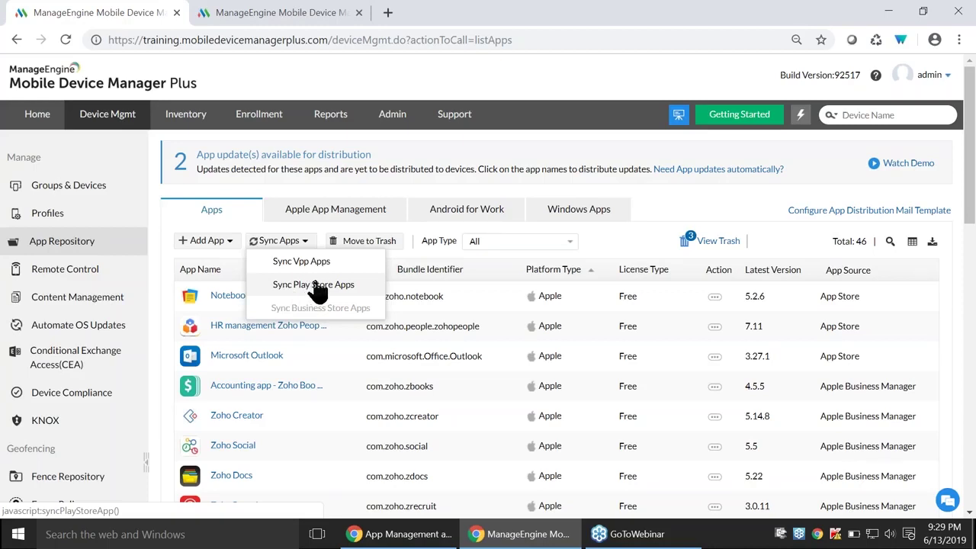
left_click(484, 262)
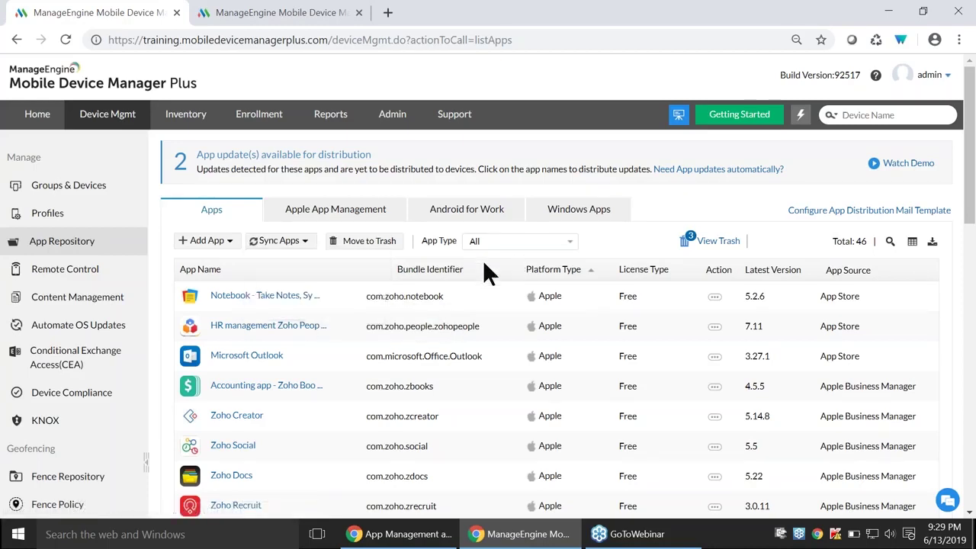
Step: Look through the repository's apps, then filter the list to Play Store apps and review the Android entries
scroll(483, 267, "down", 3)
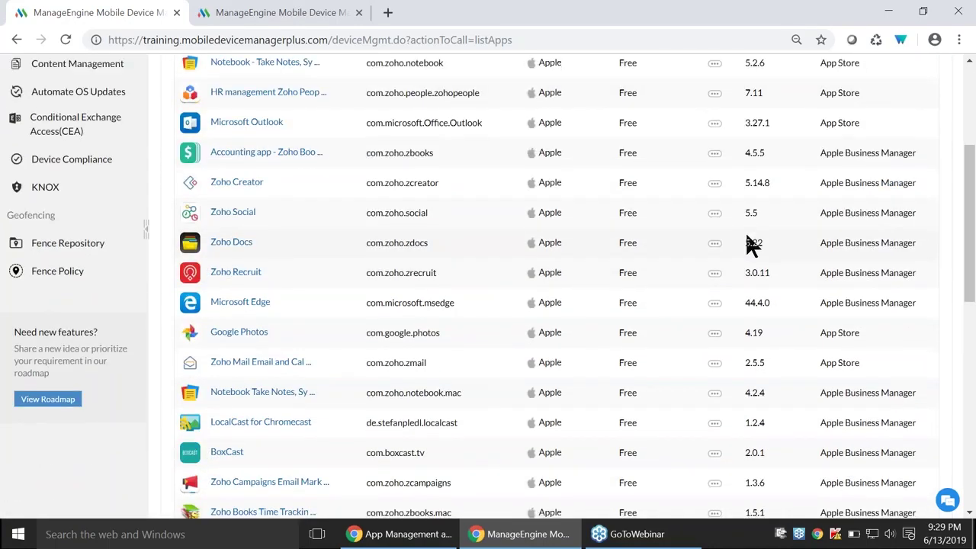
scroll(751, 242, "down", 5)
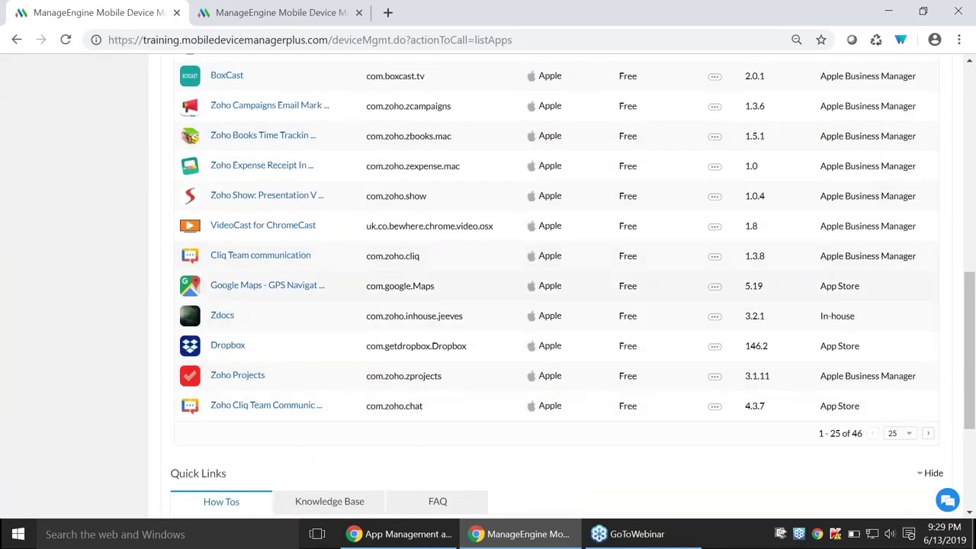
scroll(764, 366, "up", 10)
left_click(534, 241)
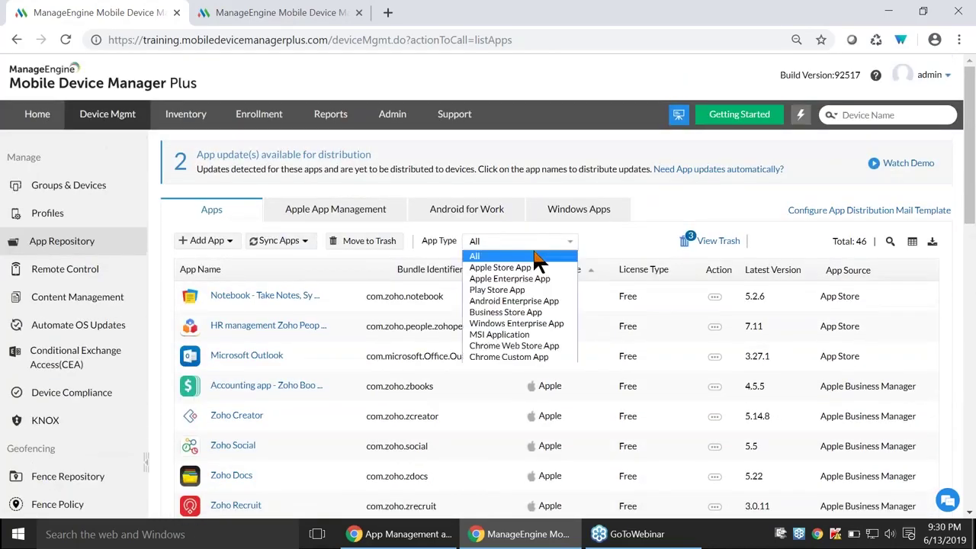
left_click(523, 288)
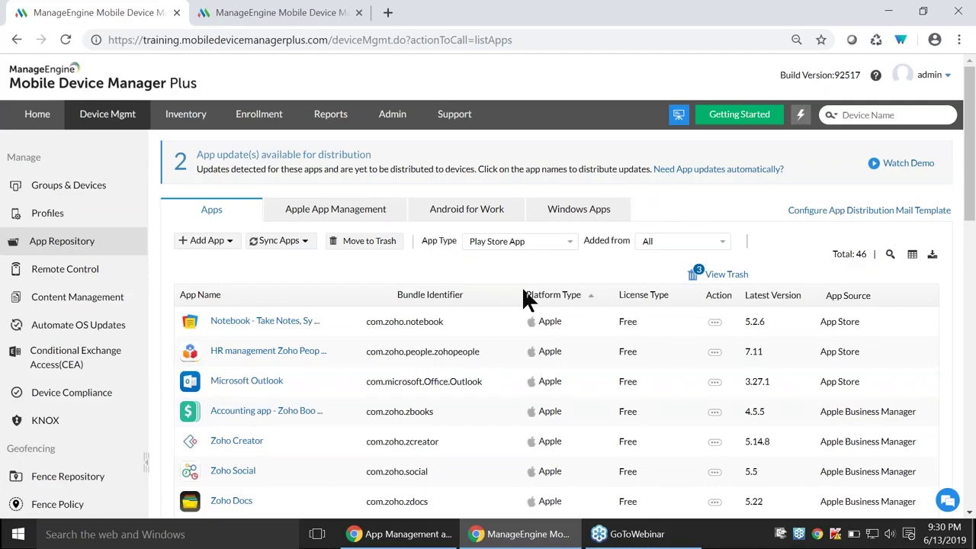
scroll(753, 331, "down", 1)
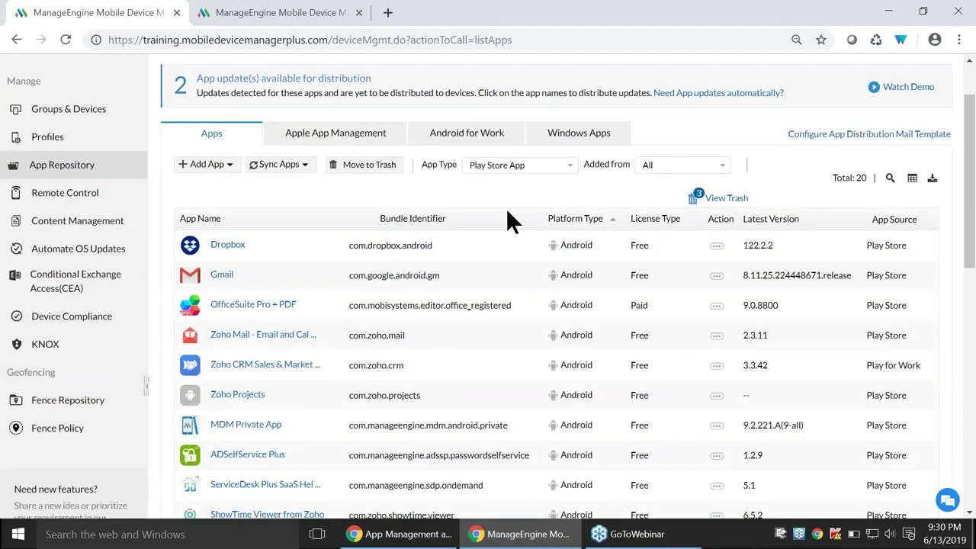
scroll(652, 370, "down", 3)
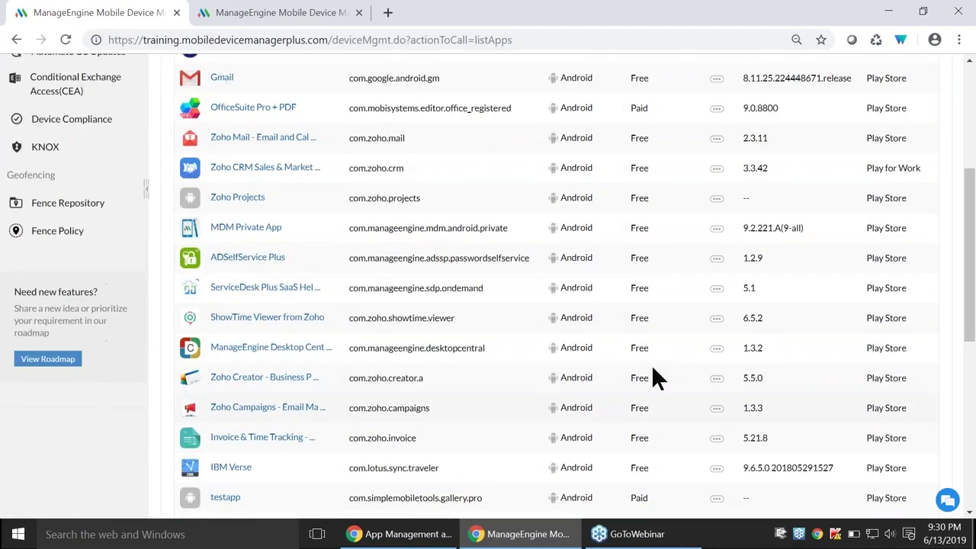
scroll(651, 364, "up", 2)
scroll(246, 420, "down", 2)
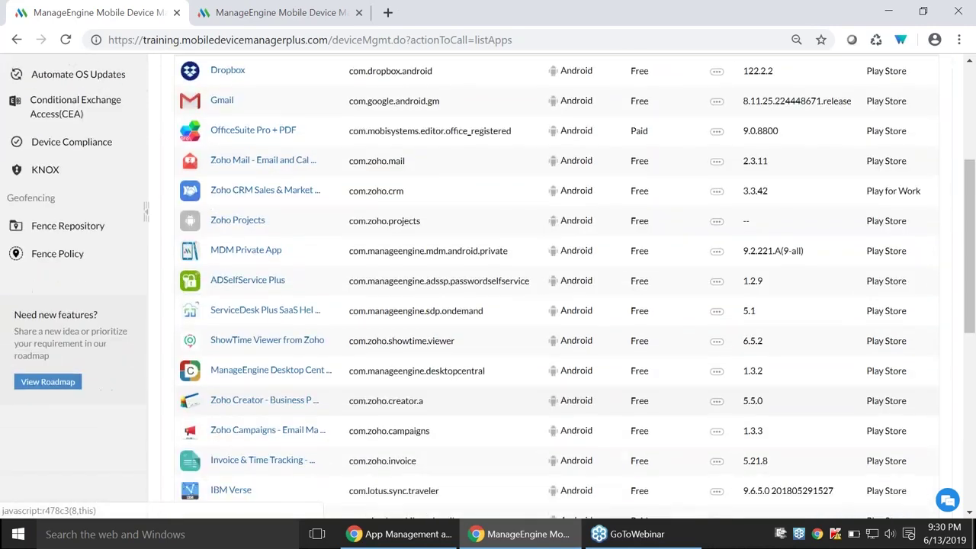
scroll(257, 329, "down", 3)
scroll(257, 330, "up", 6)
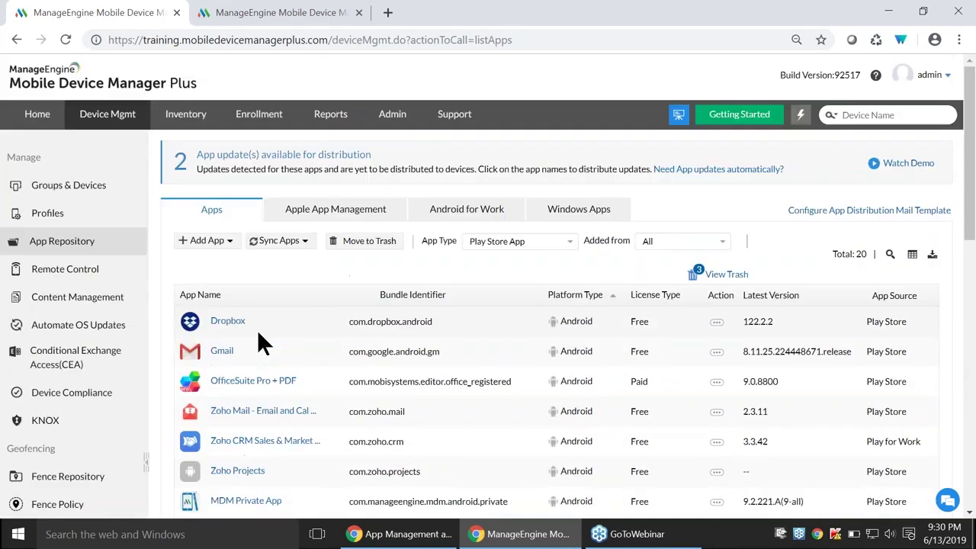
Step: Examine the app configuration fields available for the Android Gmail app, then return to the app repository
left_click(221, 350)
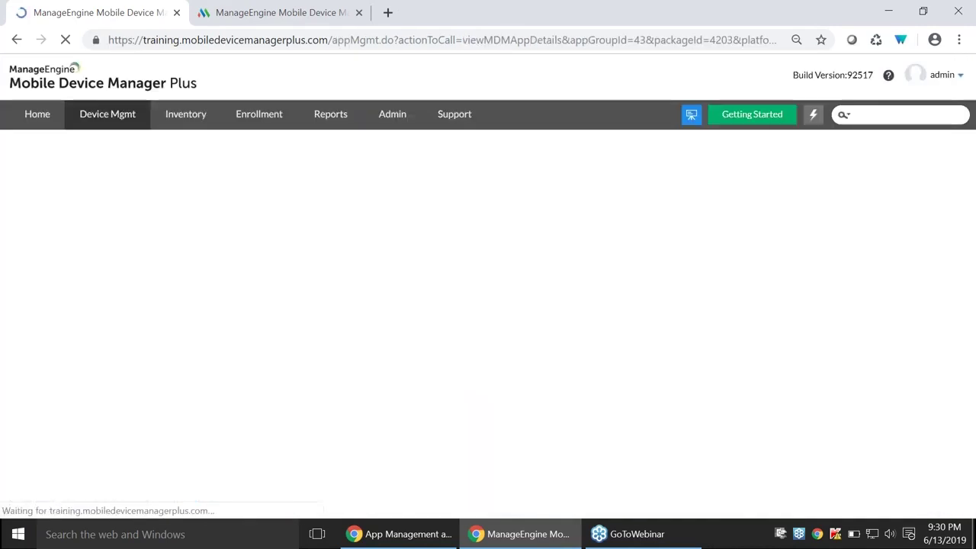
left_click(424, 263)
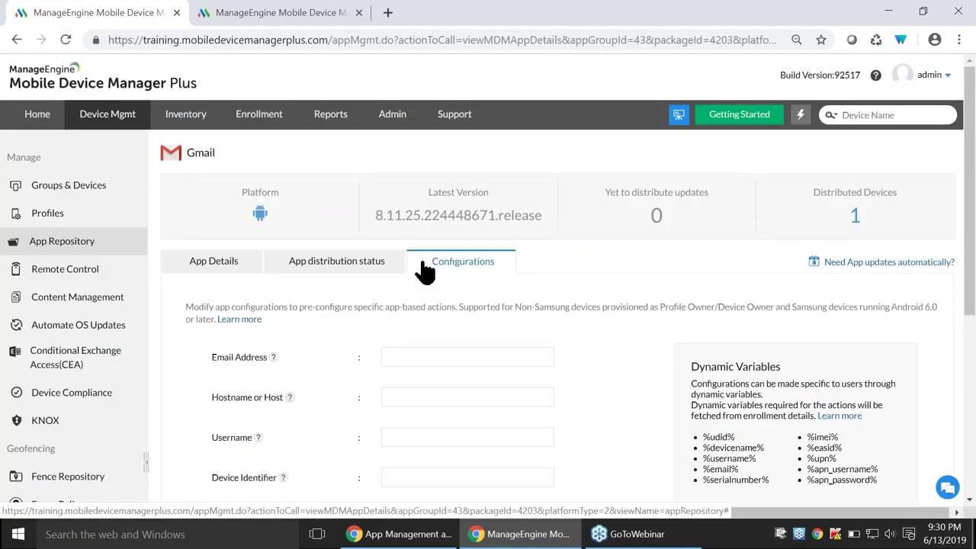
scroll(427, 294, "down", 3)
scroll(429, 307, "up", 1)
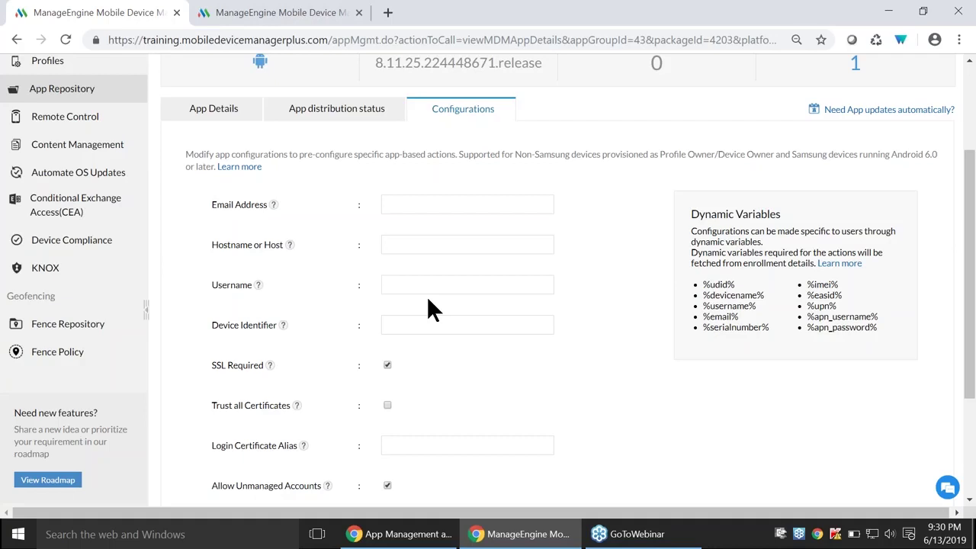
scroll(350, 294, "up", 2)
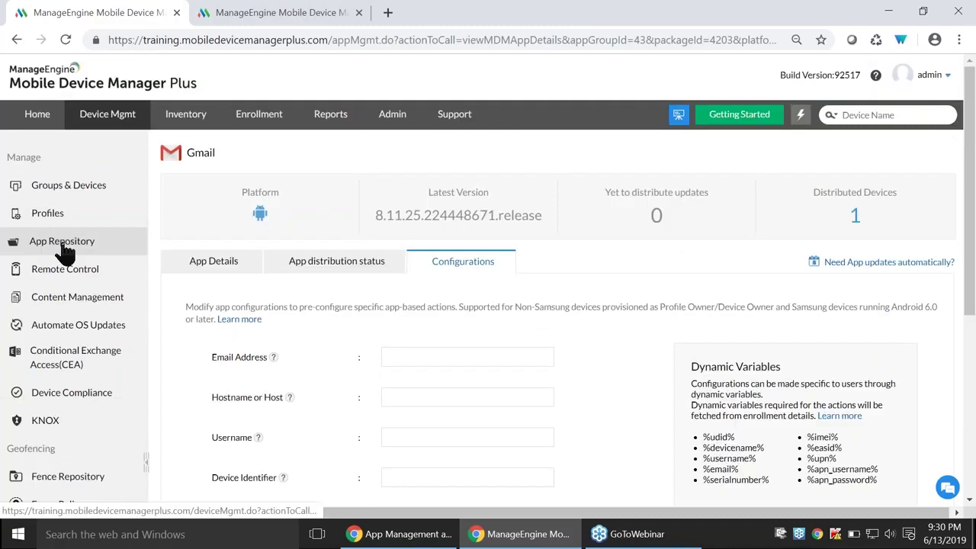
left_click(64, 244)
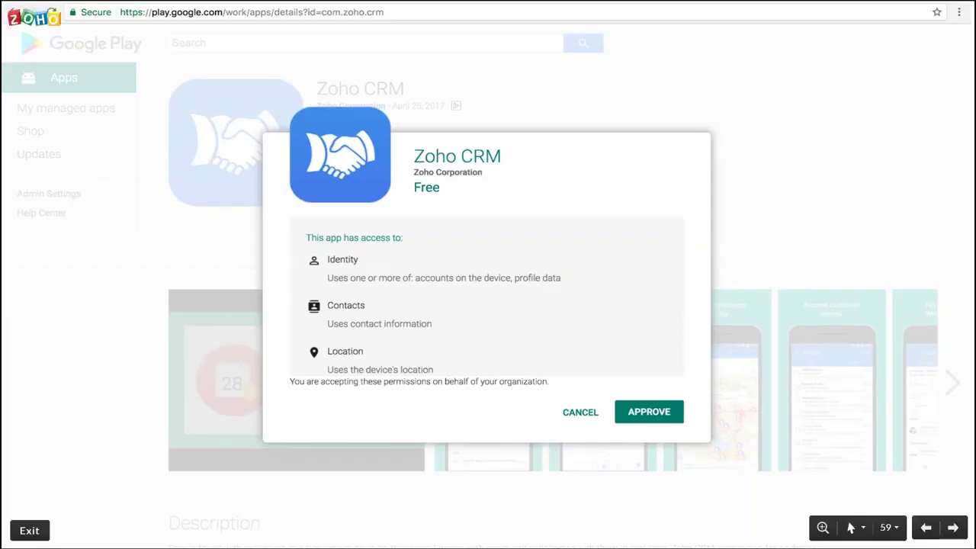
key("Right")
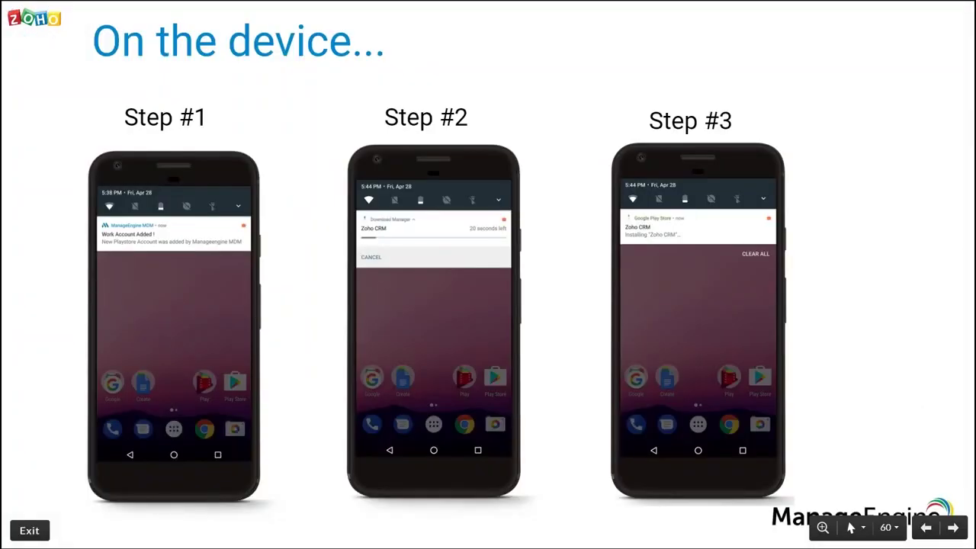
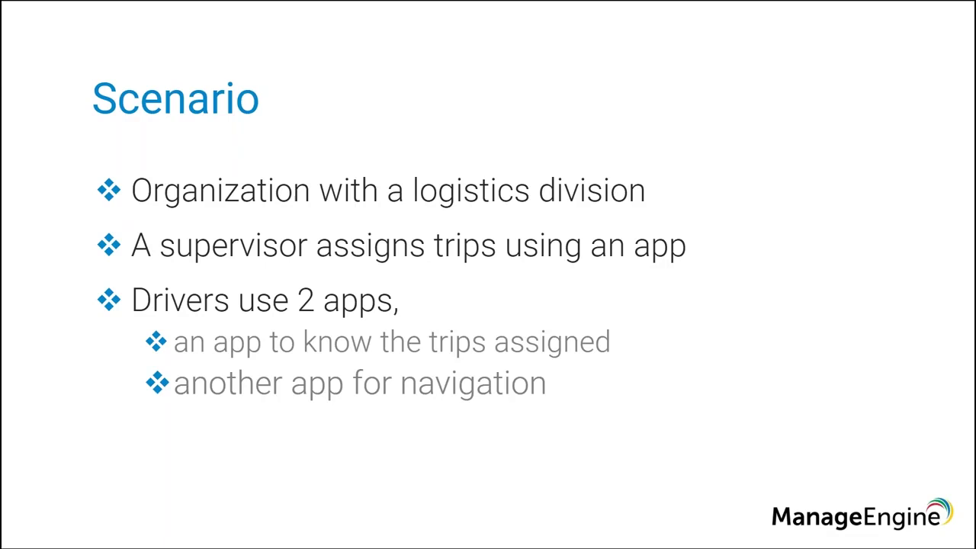
Step: Switch back to Mobile Device Manager Plus and create an Android device profile named kioskk, continuing to its policy definition
key("alt+Tab")
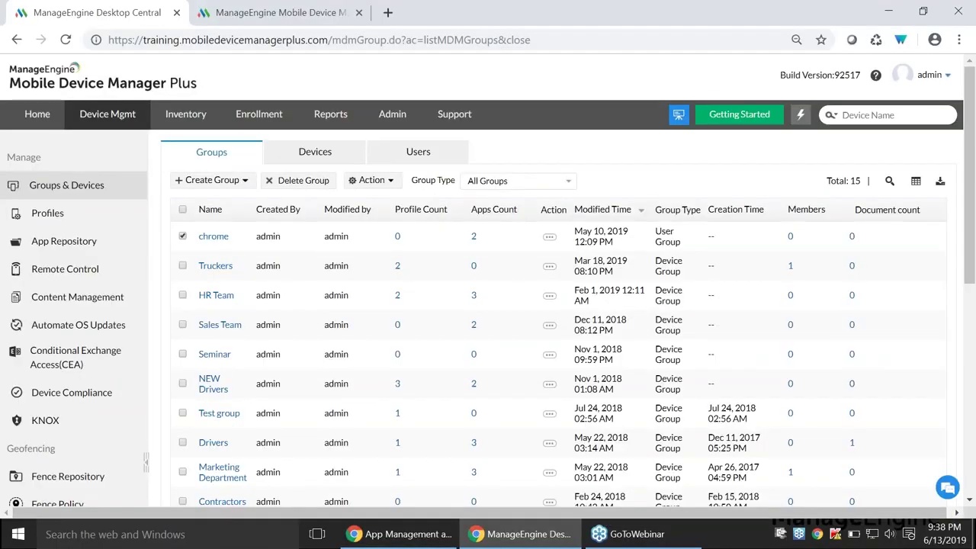
left_click(79, 221)
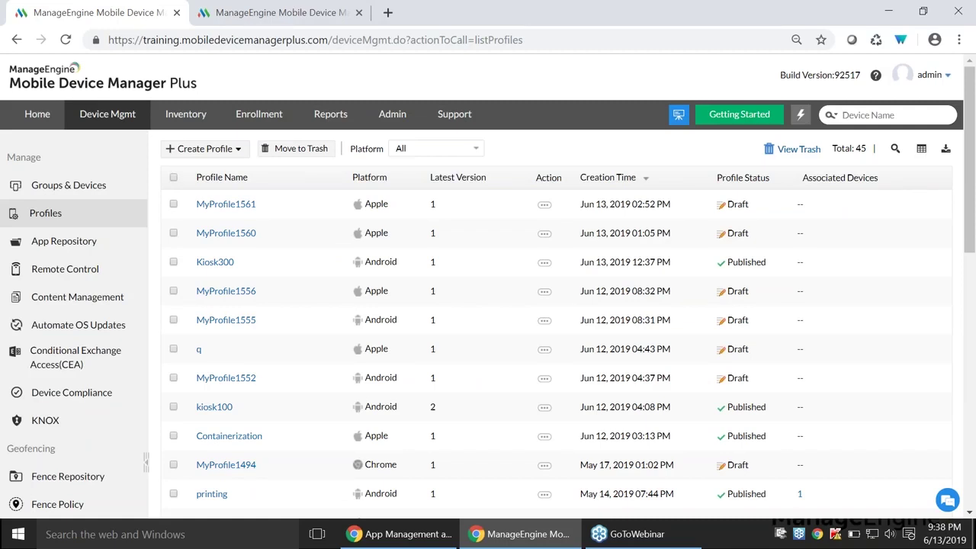
left_click(197, 153)
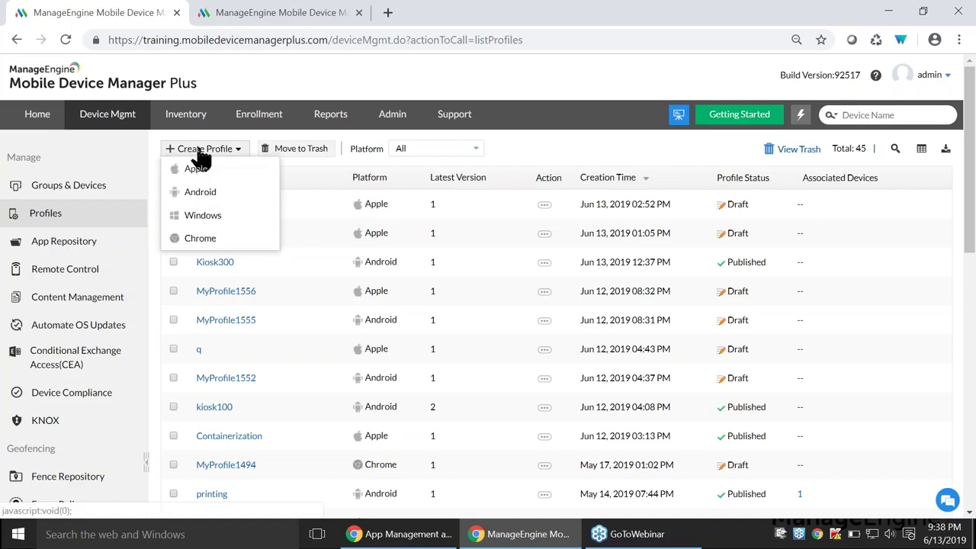
left_click(227, 197)
left_click(318, 219)
key("BackSpace")
key("BackSpace")
key("BackSpace")
key("BackSpace")
key("BackSpace")
key("BackSpace")
key("BackSpace")
key("BackSpace")
key("BackSpace")
key("BackSpace")
key("BackSpace")
key("BackSpace")
key("BackSpace")
type("kioskk")
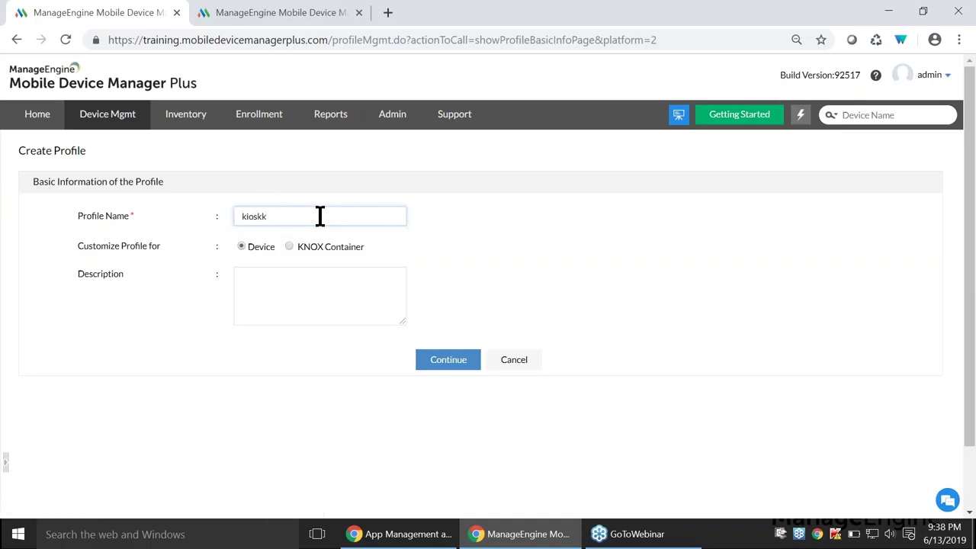
left_click(440, 363)
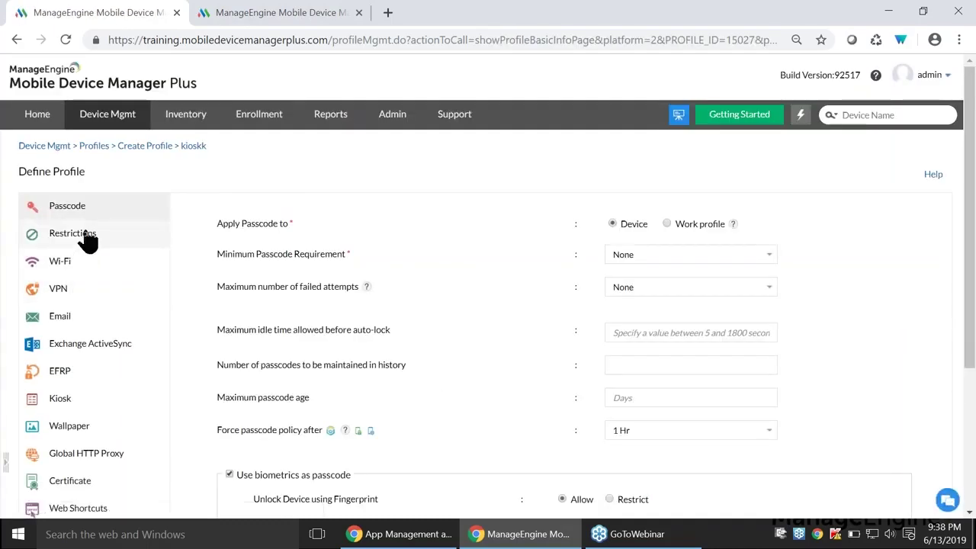
Step: View the policy categories offered for the Android profile and the device functionality restrictions
scroll(88, 251, "down", 1)
scroll(86, 351, "up", 1)
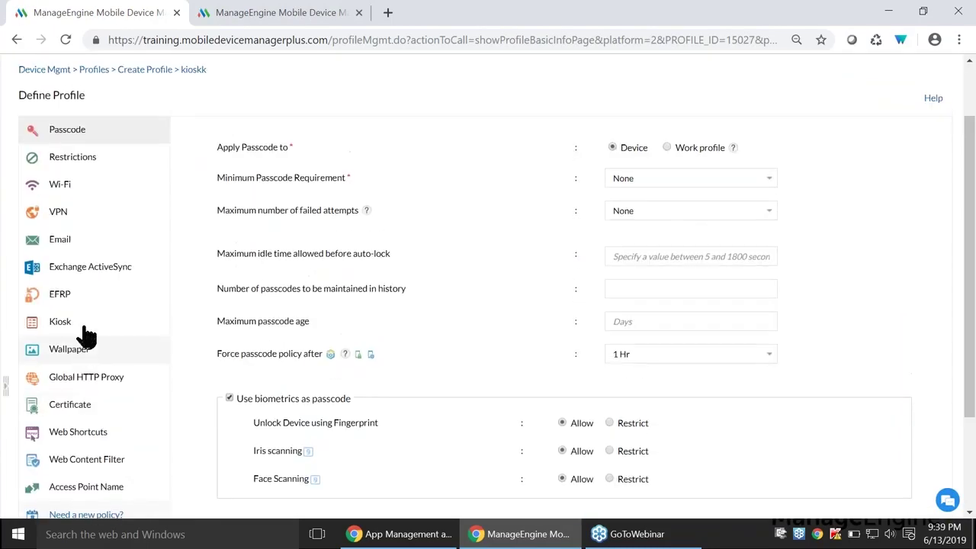
left_click(73, 160)
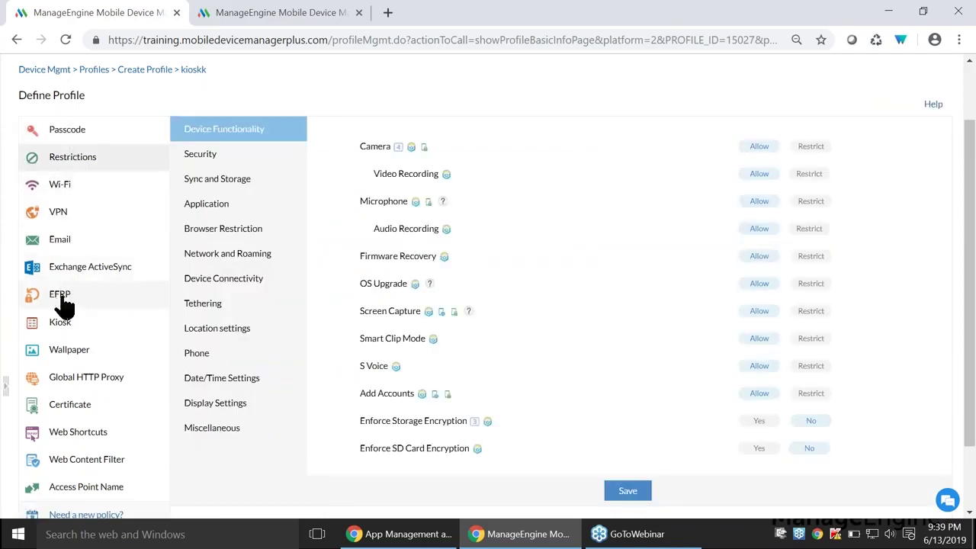
Step: Add the Z Delivery app as the allowed app in the profile's Single App kiosk policy
left_click(61, 324)
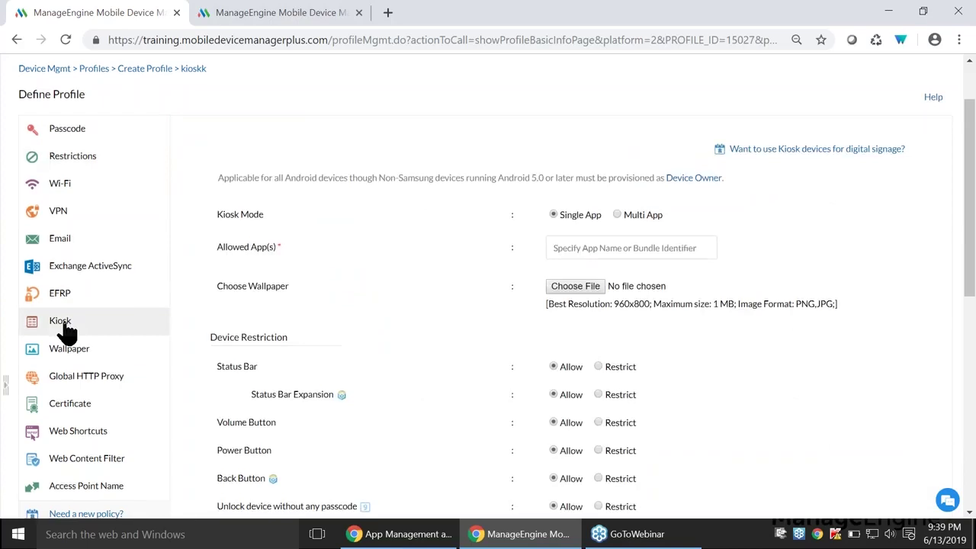
scroll(319, 174, "down", 2)
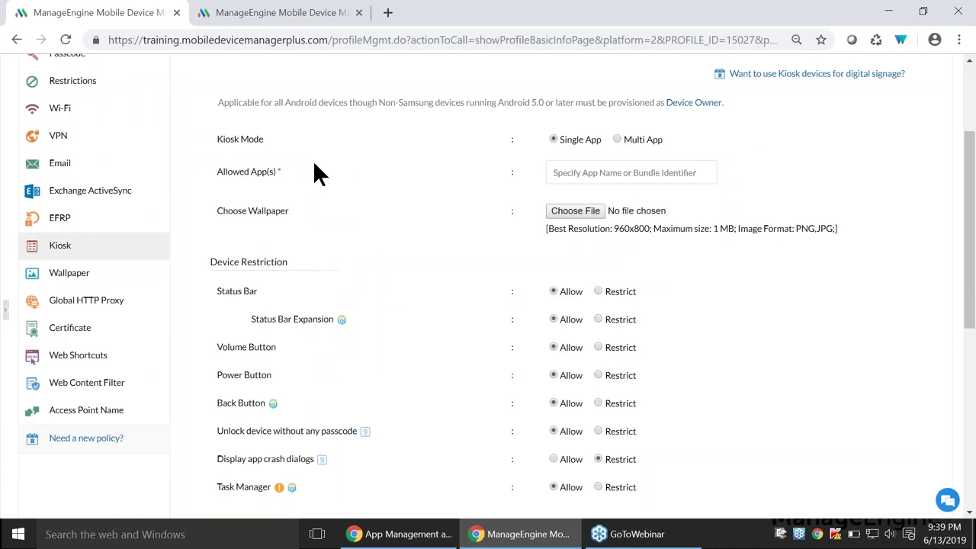
left_click(603, 174)
type("z de")
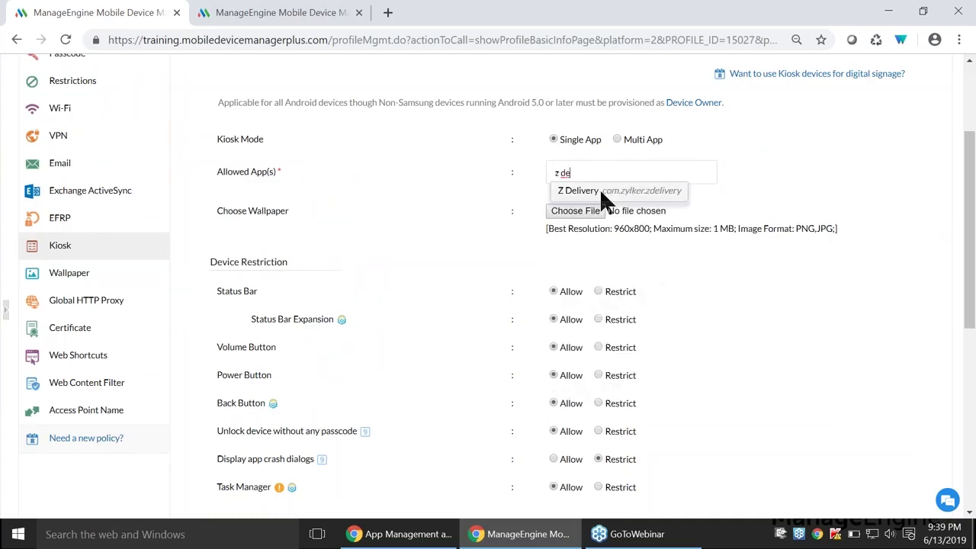
left_click(600, 191)
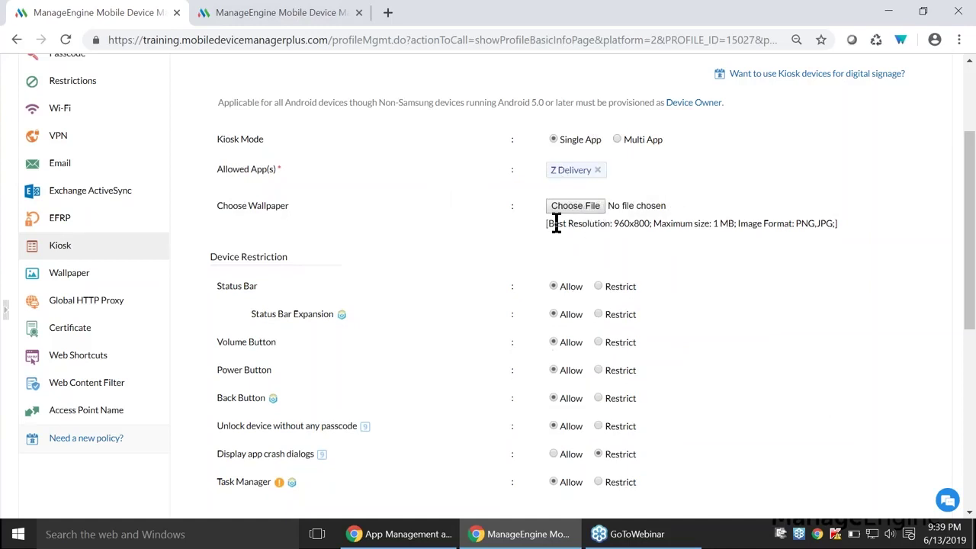
Step: Review the kiosk policy's device restrictions and the basic settings offered through the custom settings app
scroll(557, 221, "down", 2)
scroll(351, 221, "up", 1)
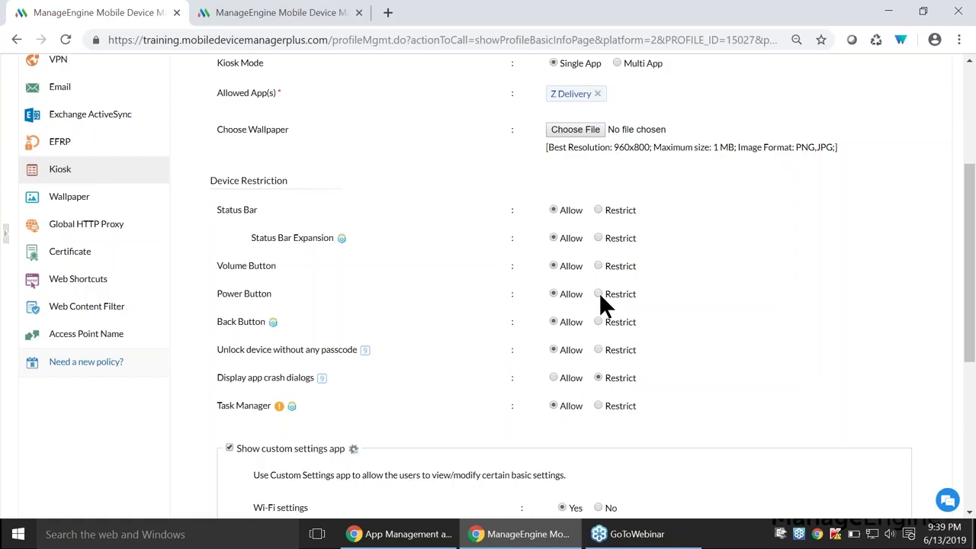
scroll(600, 299, "down", 2)
scroll(432, 242, "down", 1)
mouse_move(355, 225)
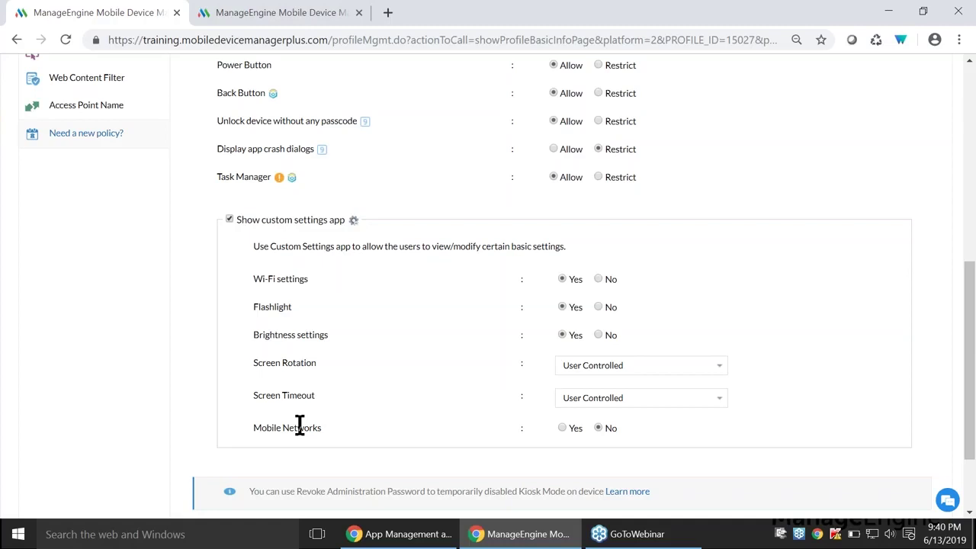
Step: Switch the kiosk policy to Multi App mode and add Z Delivery and Maps as the allowed apps
scroll(299, 427, "up", 5)
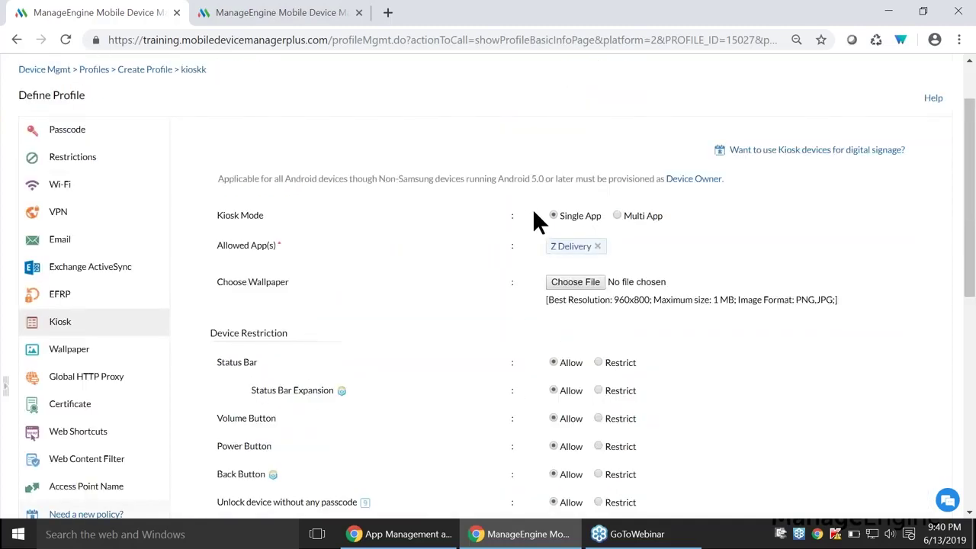
left_click(617, 215)
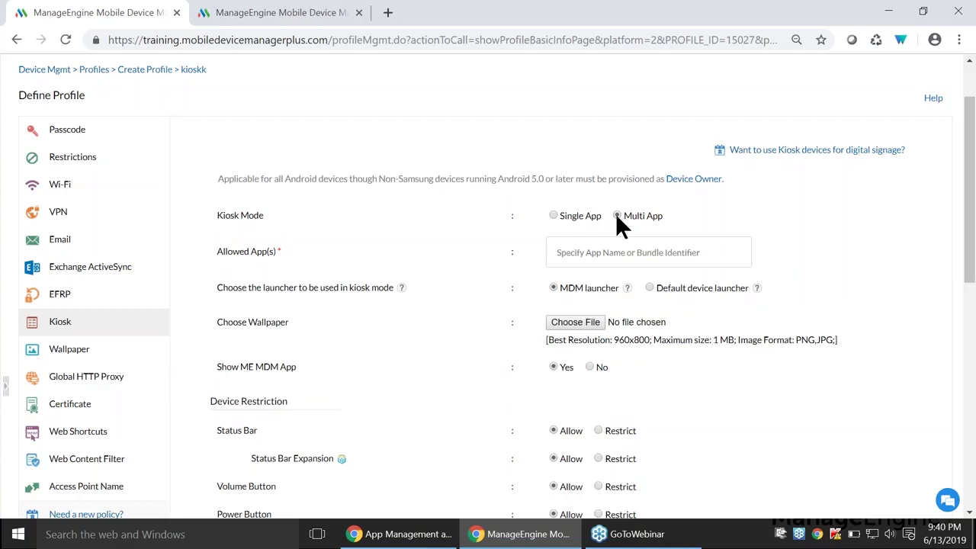
left_click(602, 257)
type("z de")
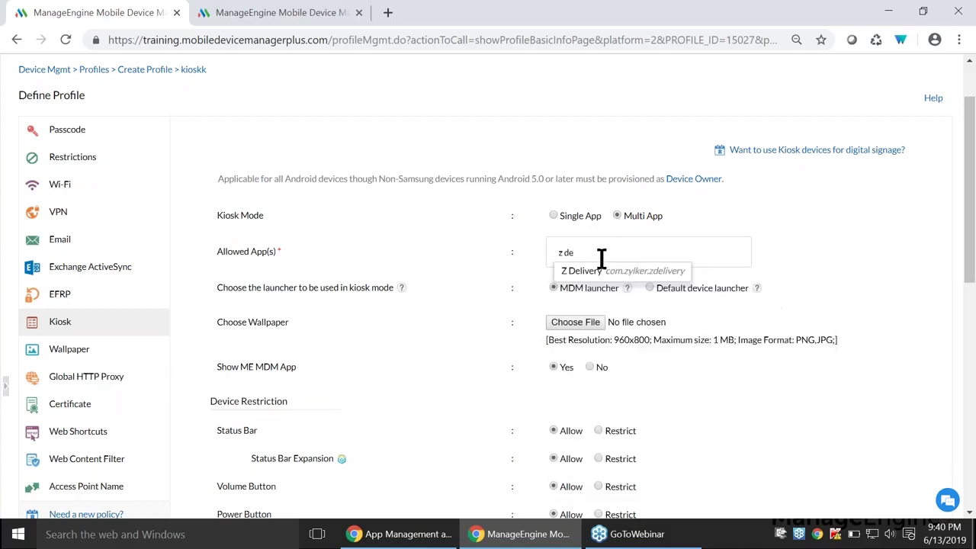
left_click(610, 273)
left_click(621, 273)
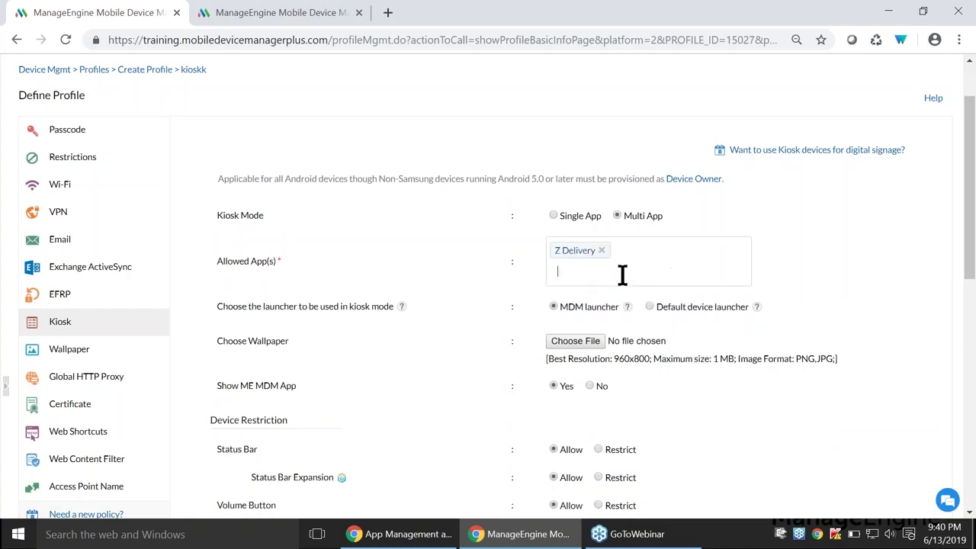
type("maps")
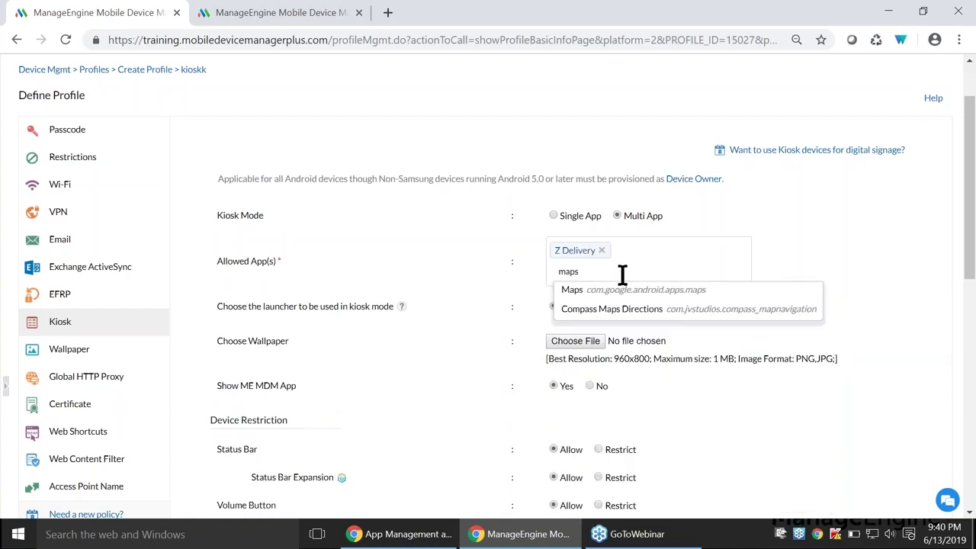
left_click(604, 292)
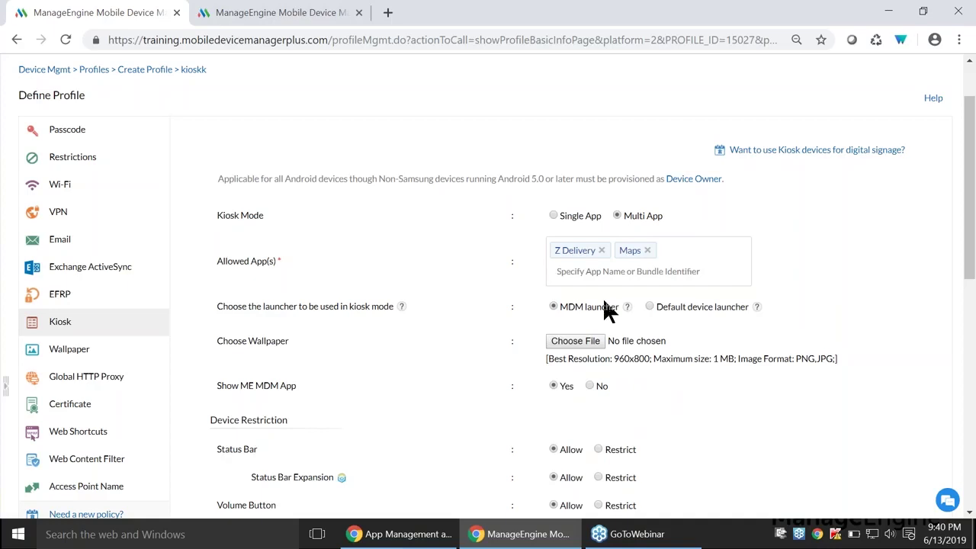
Step: Try the default device launcher for the multi-app kiosk and switch back to the MDM launcher
scroll(598, 290, "down", 1)
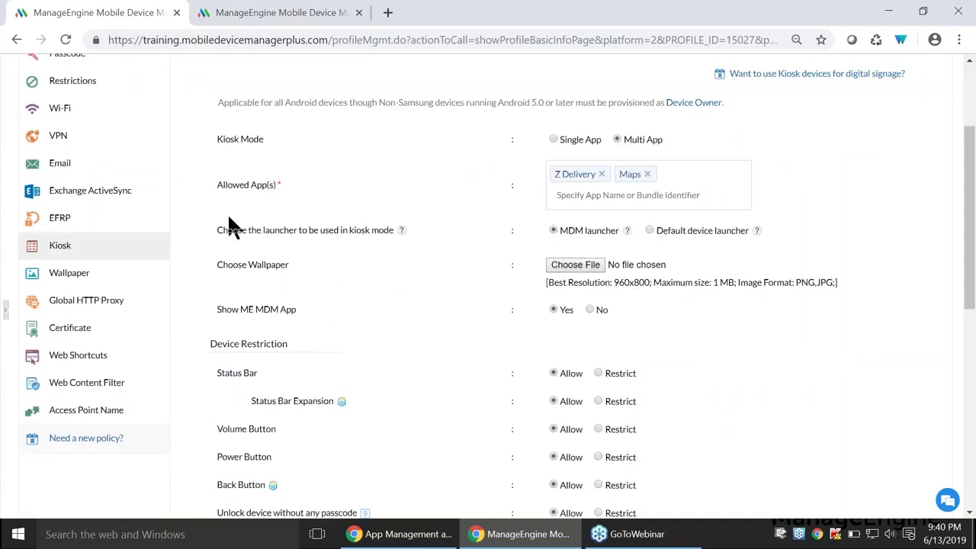
left_click_drag(216, 229, 405, 242)
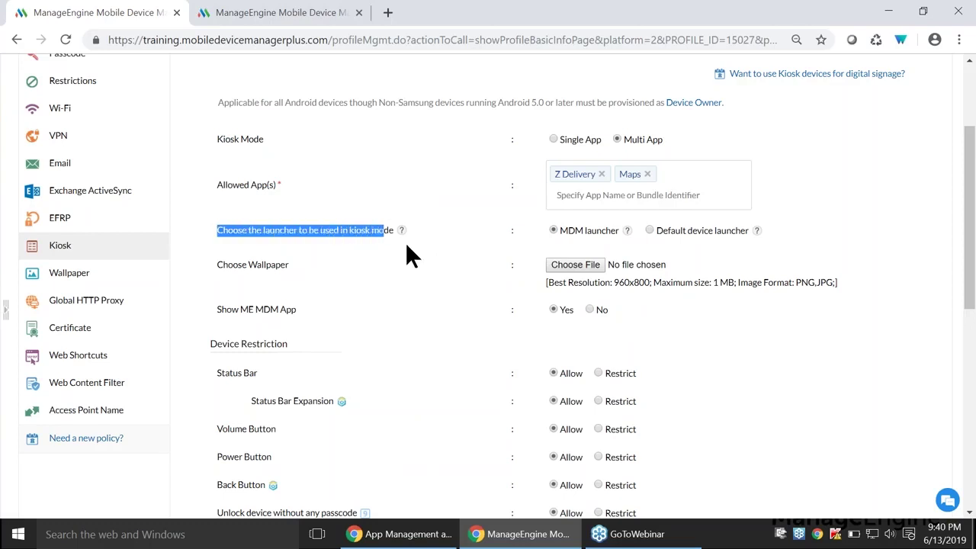
left_click(406, 243)
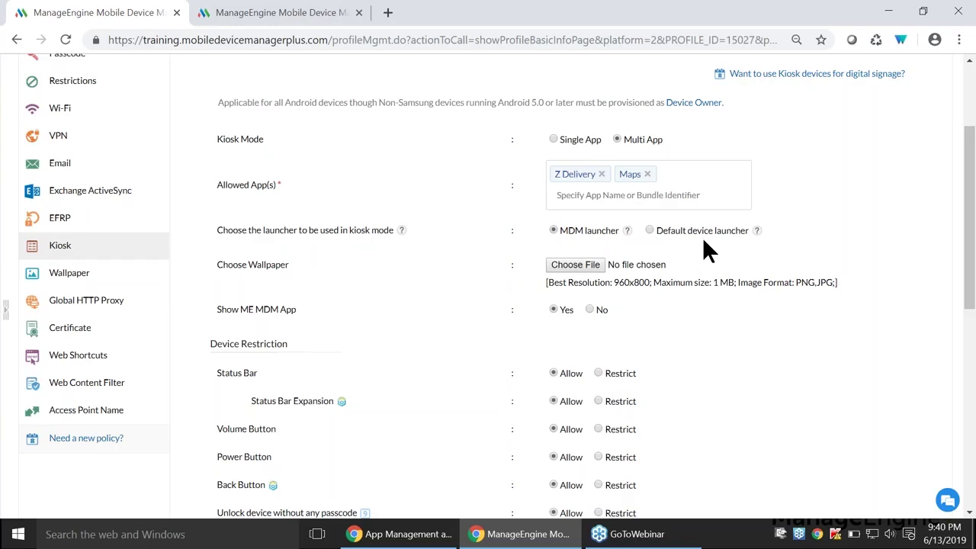
left_click(648, 230)
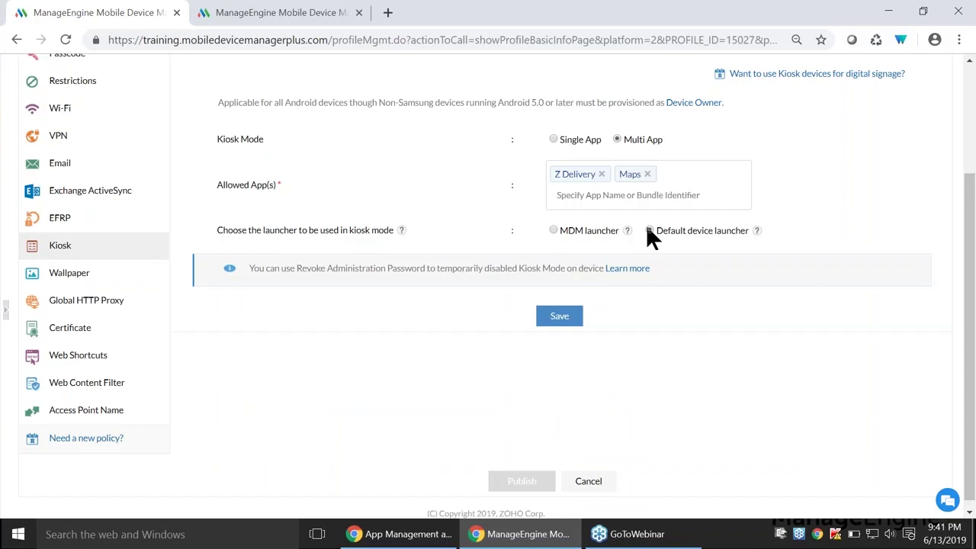
left_click(554, 230)
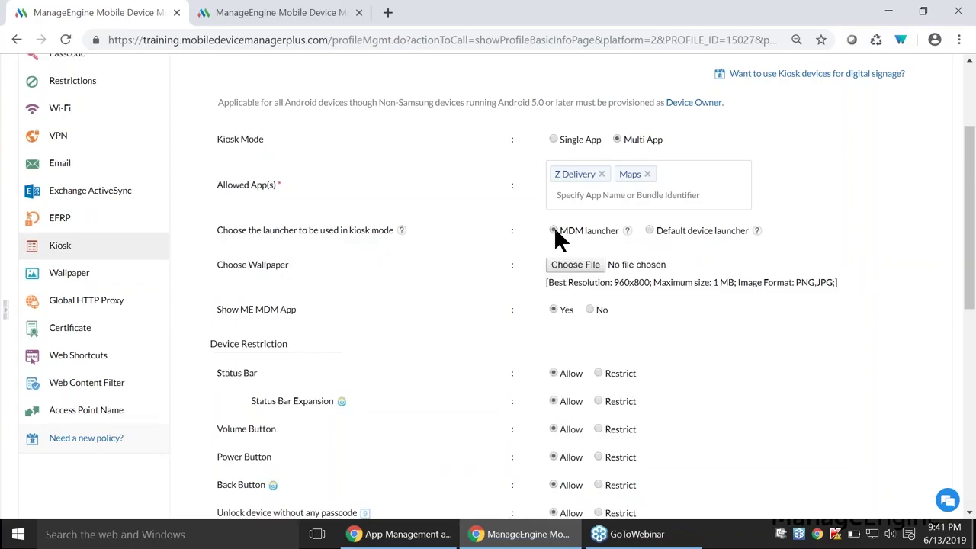
Step: Save the multi-app kiosk policy with its device restrictions and custom settings, and publish the kioskk profile
scroll(555, 239, "down", 3)
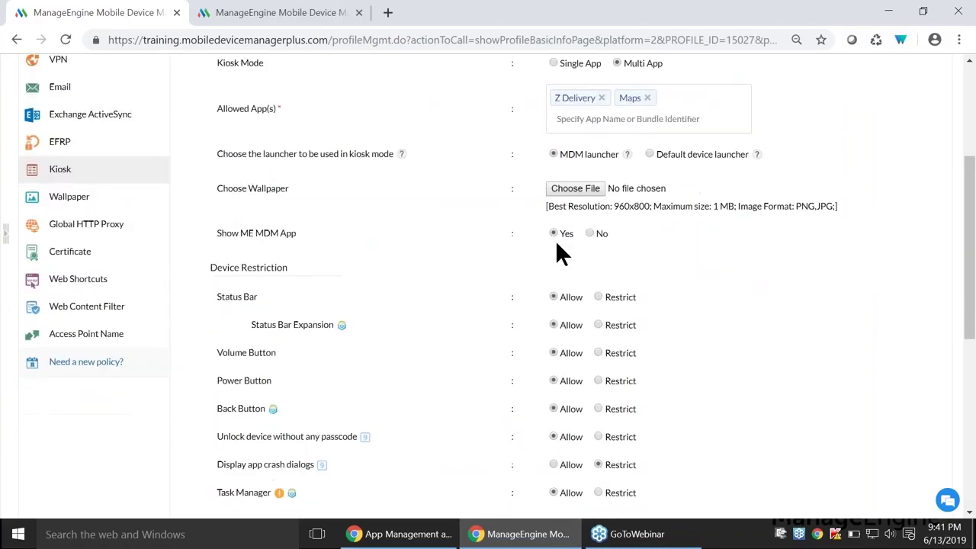
scroll(556, 259, "down", 3)
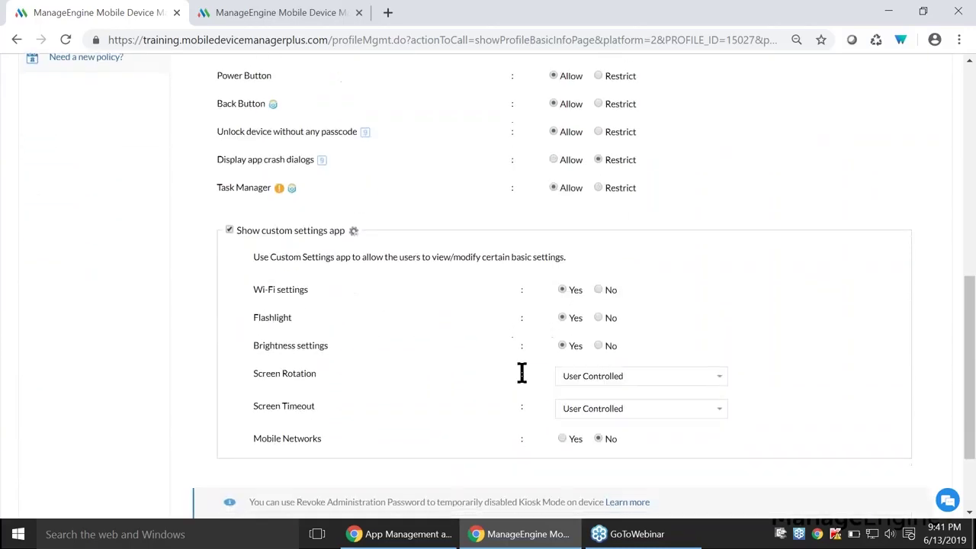
scroll(290, 371, "up", 2)
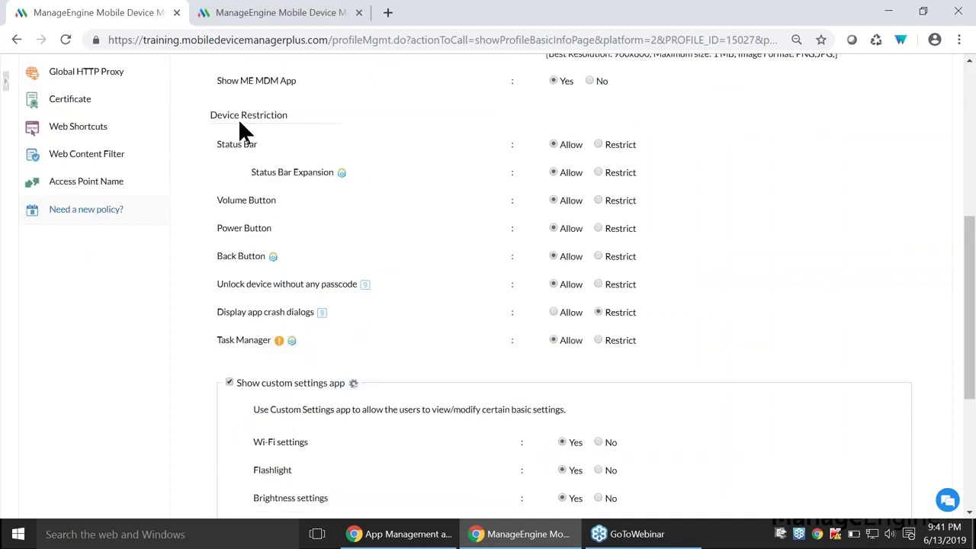
scroll(459, 276, "up", 5)
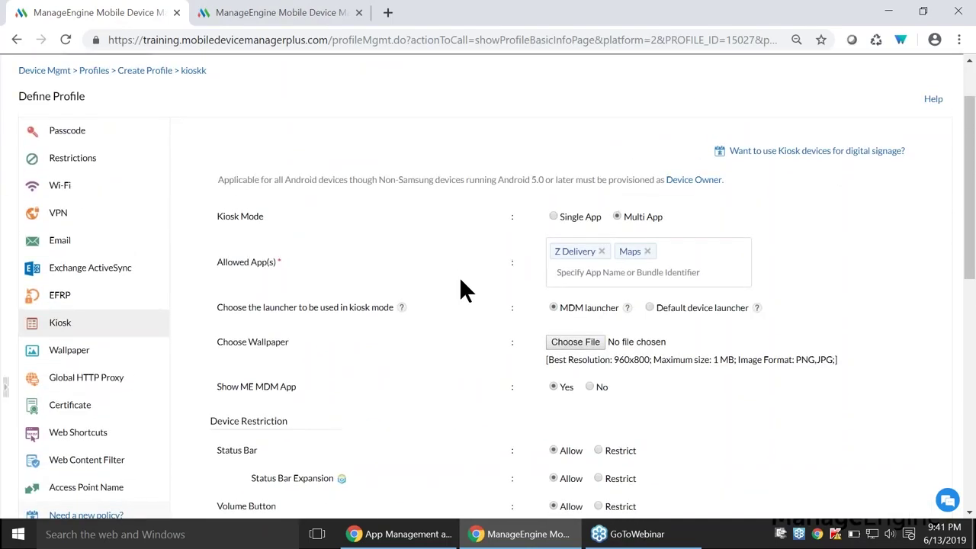
scroll(459, 276, "up", 2)
scroll(459, 276, "down", 1)
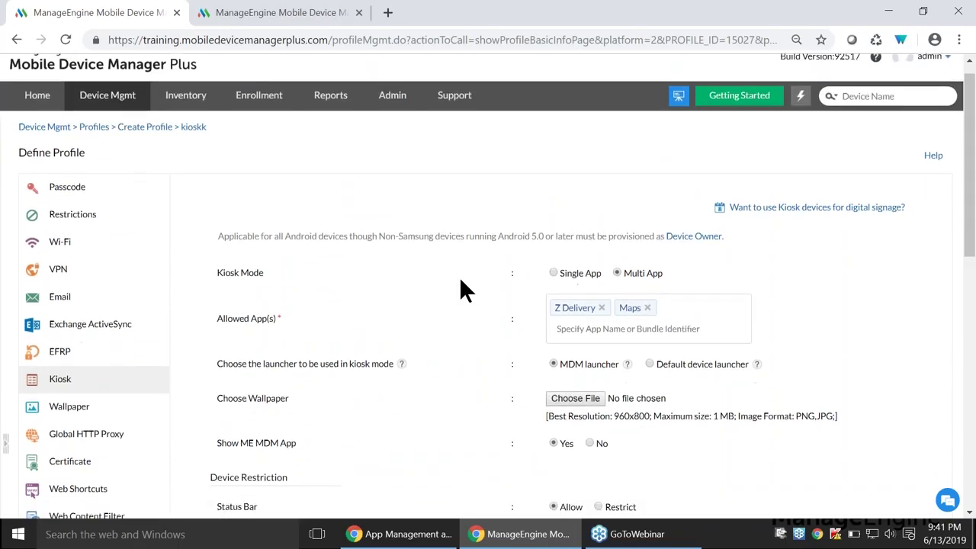
scroll(461, 280, "down", 10)
left_click(560, 429)
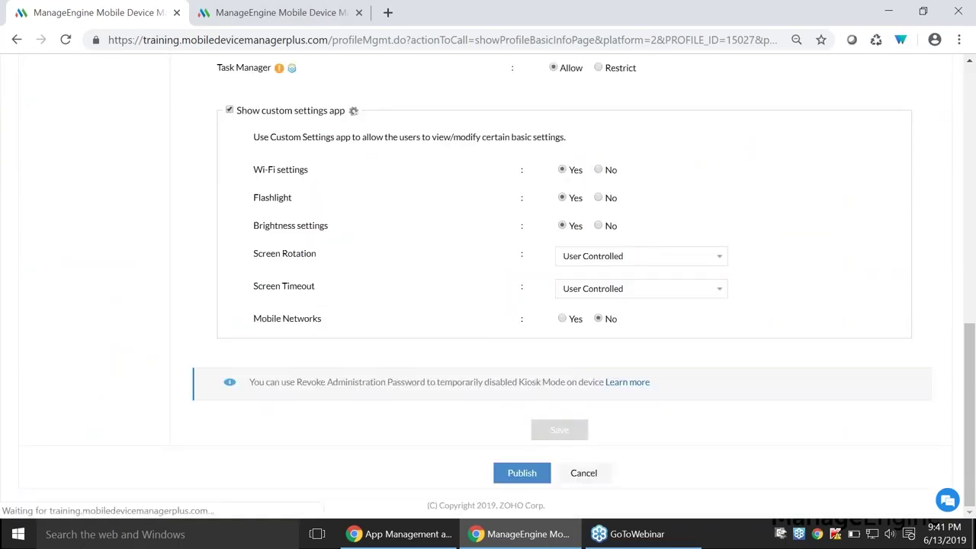
scroll(518, 477, "down", 1)
left_click(515, 478)
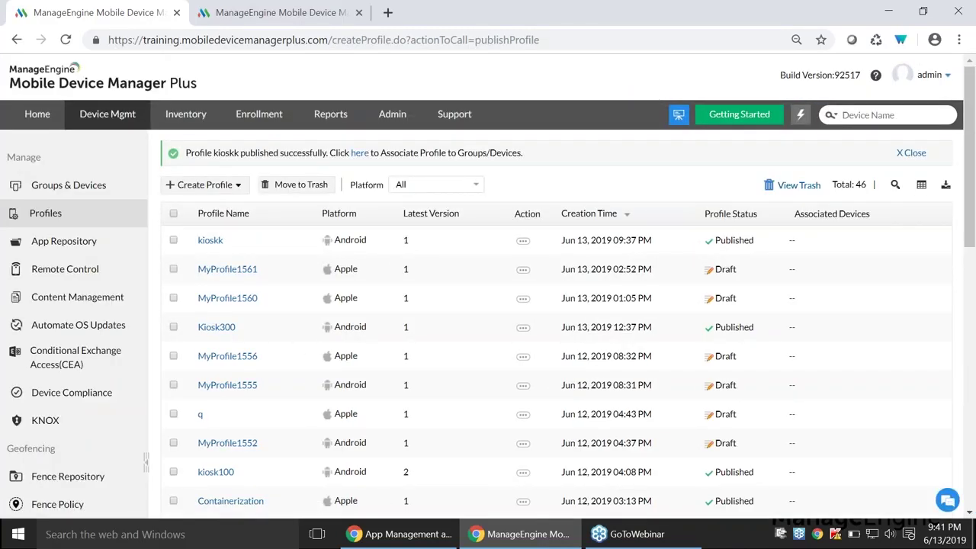
Step: Associate the published kioskk profile with the chrome group
left_click(360, 153)
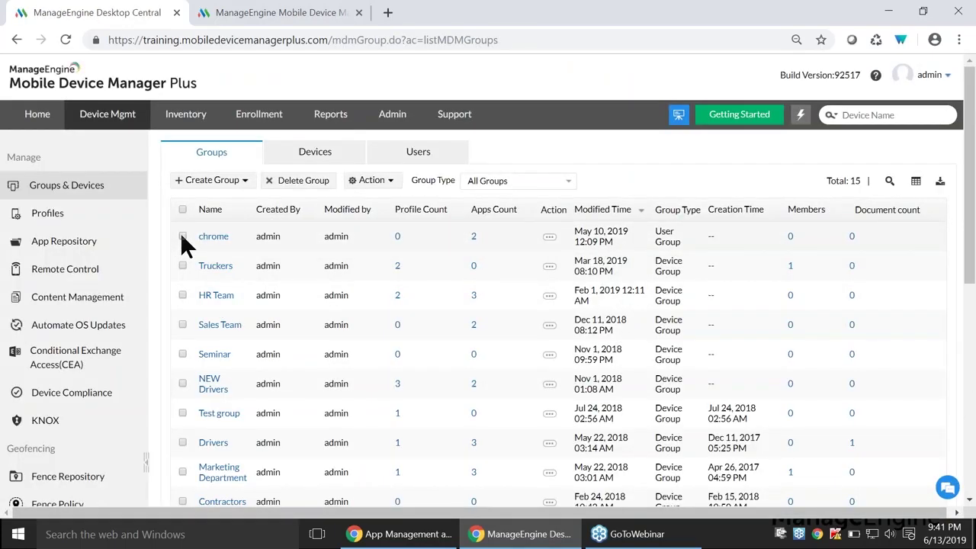
left_click(182, 236)
left_click(370, 181)
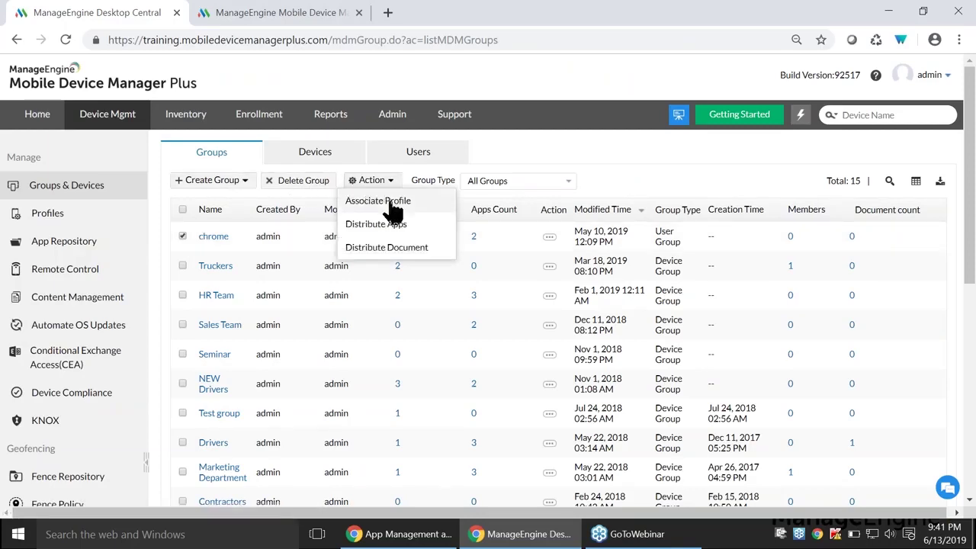
left_click(390, 202)
left_click(305, 161)
type("kioskk")
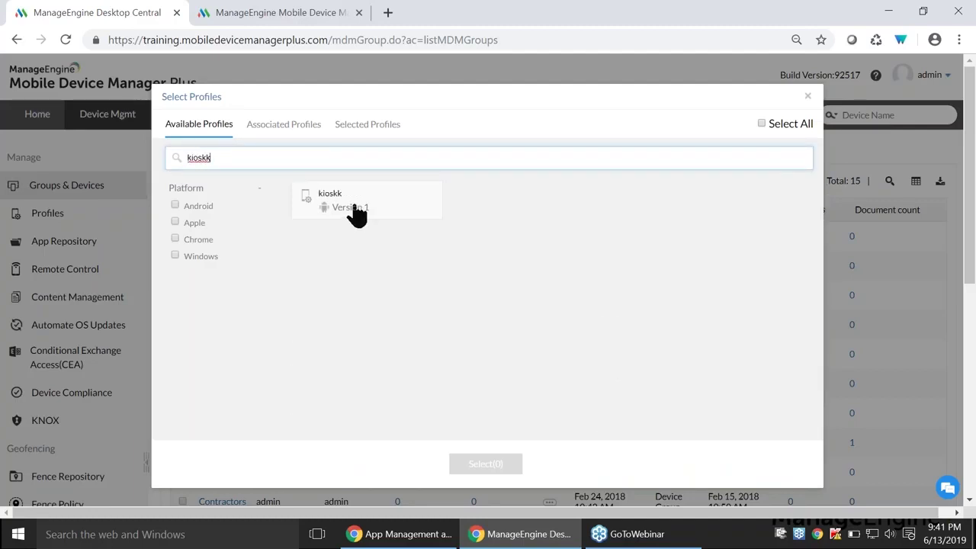
left_click(385, 213)
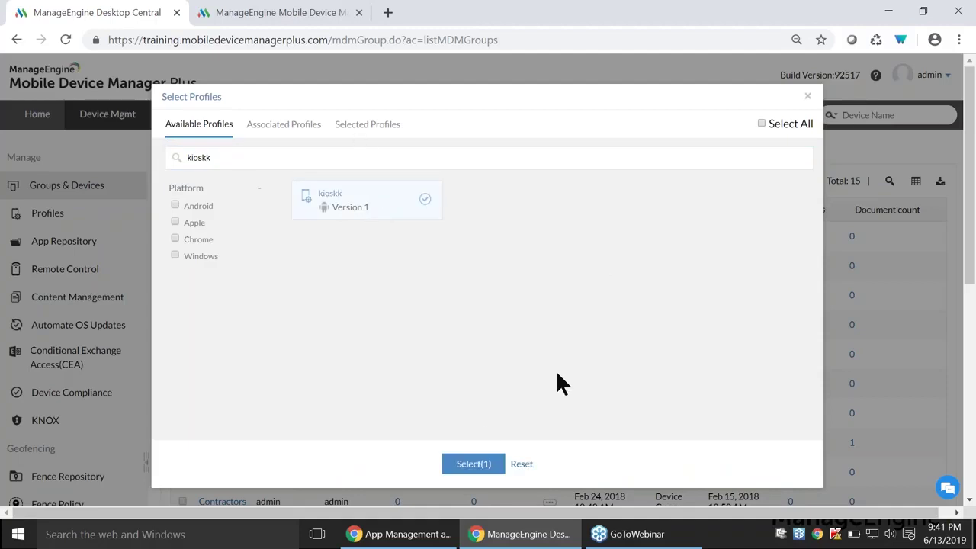
left_click(464, 465)
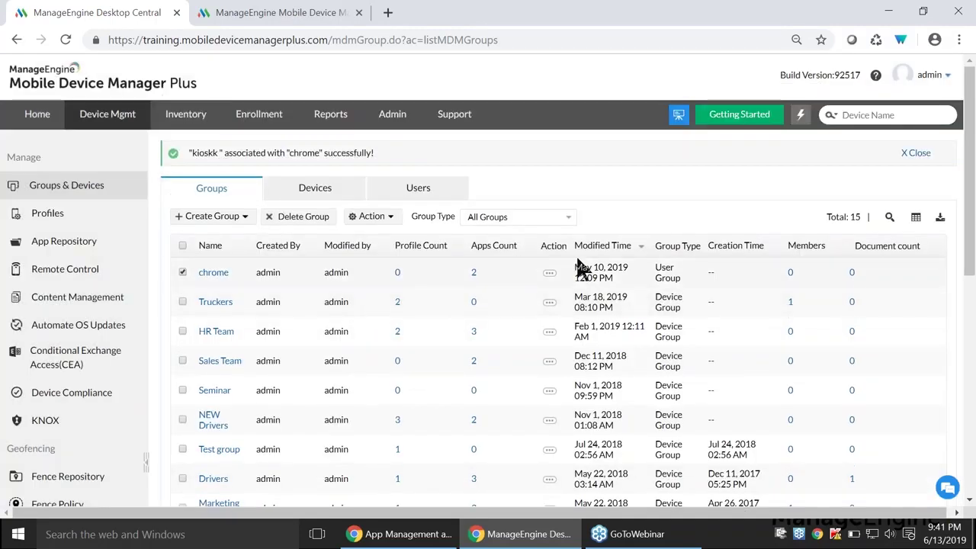
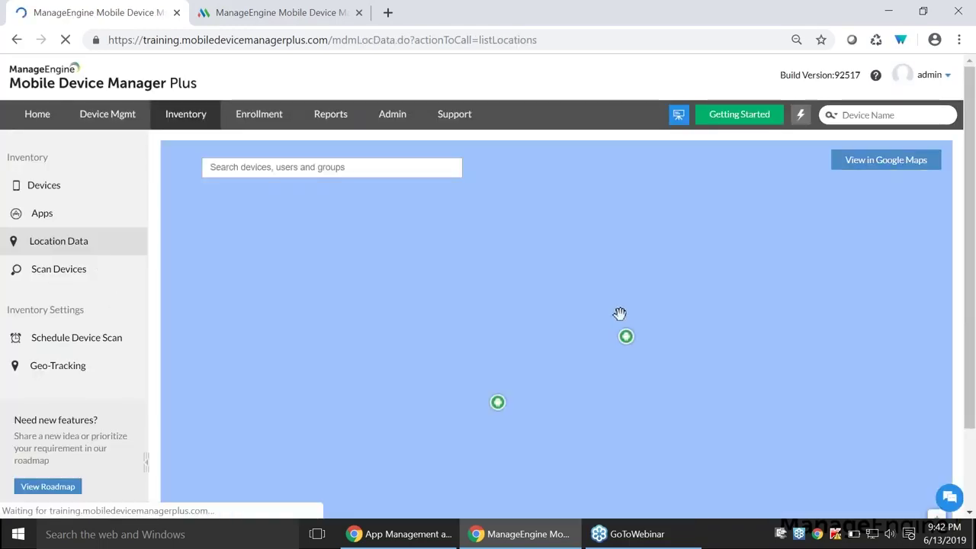
Step: Select the SM-G935F device on the location map and open its location history
mouse_move(626, 340)
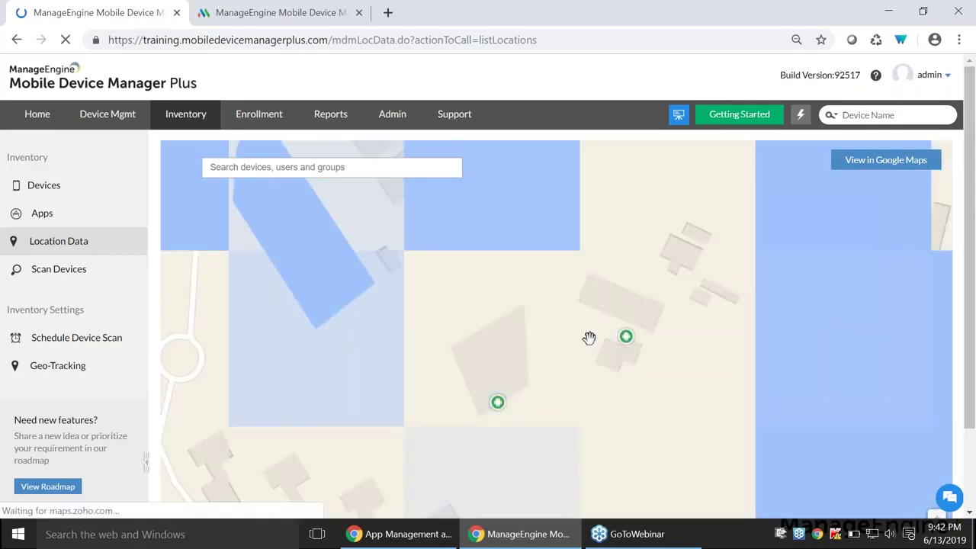
scroll(589, 338, "down", 1)
left_click(627, 255)
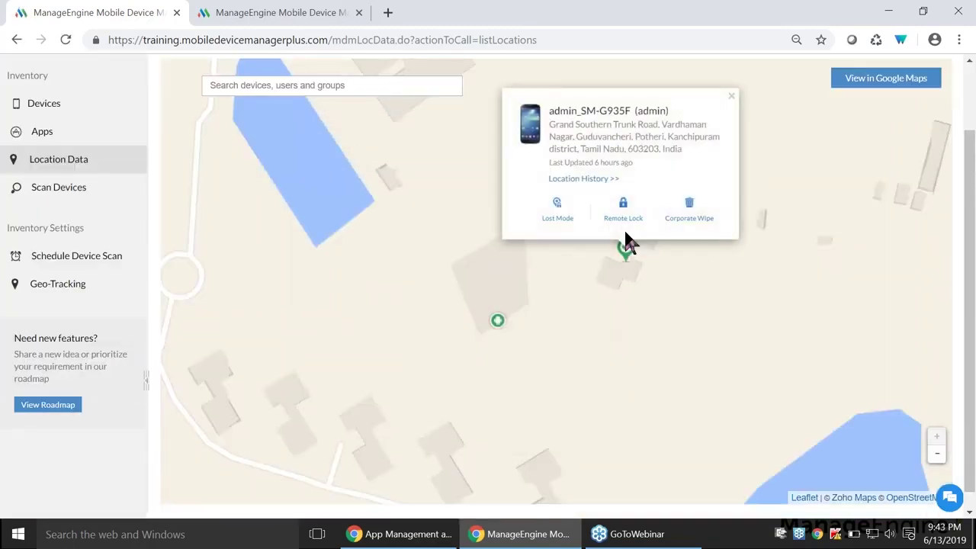
left_click(600, 183)
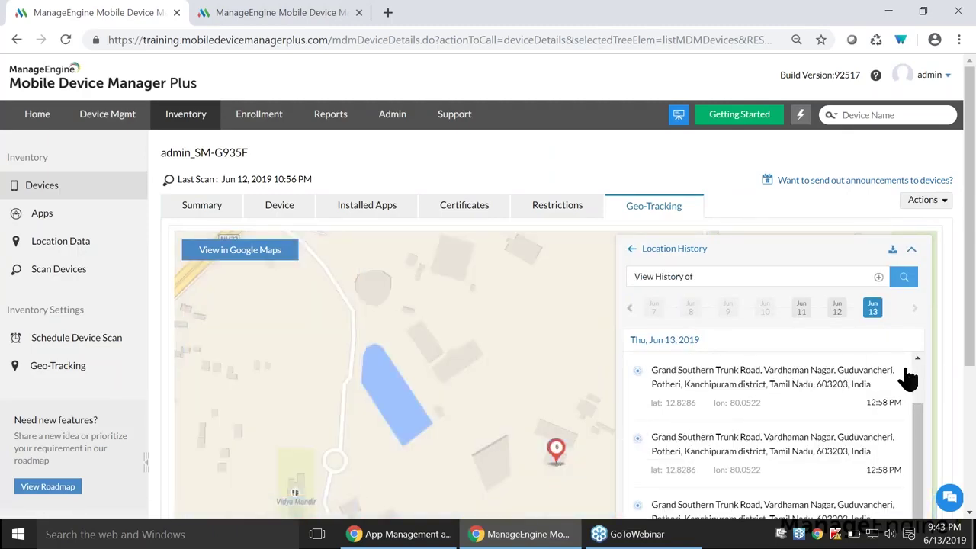
Step: View the device's location history for Jun 12 and Jun 11, including the Jun 11 route on the map
scroll(974, 328, "down", 1)
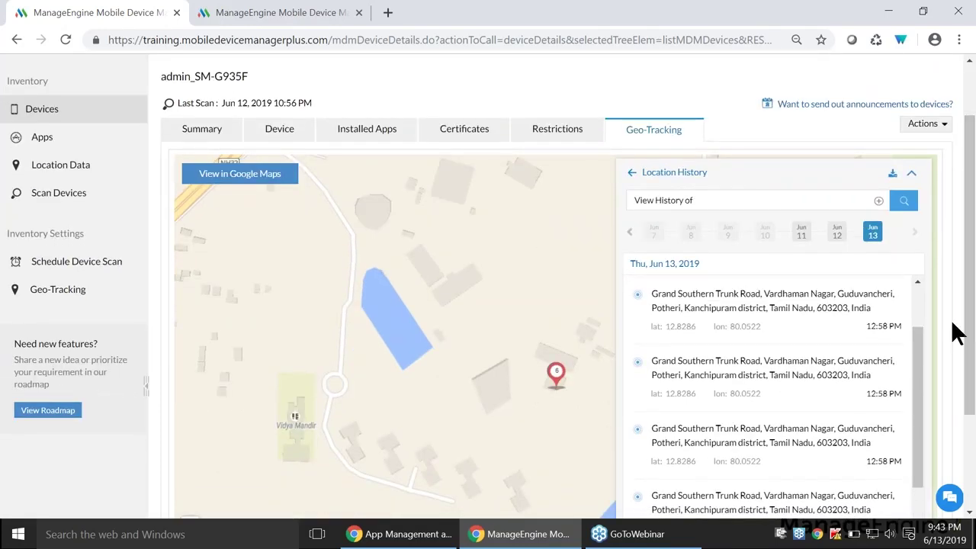
left_click(841, 235)
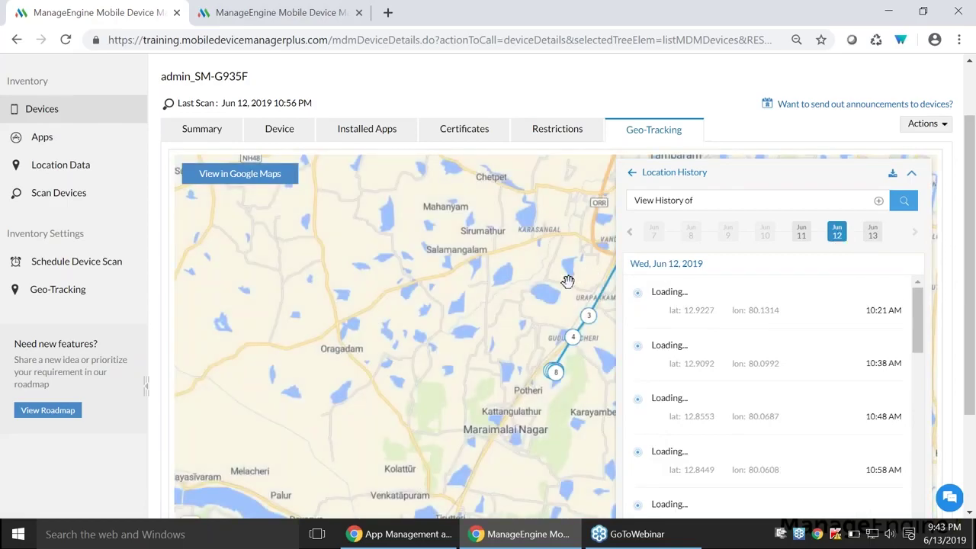
scroll(568, 281, "down", 1)
left_click(798, 175)
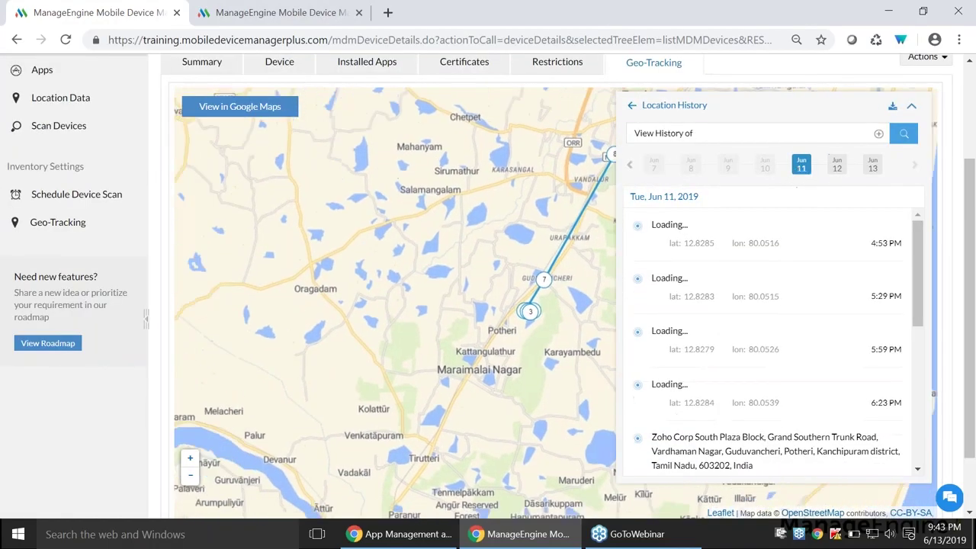
left_click_drag(582, 196, 455, 286)
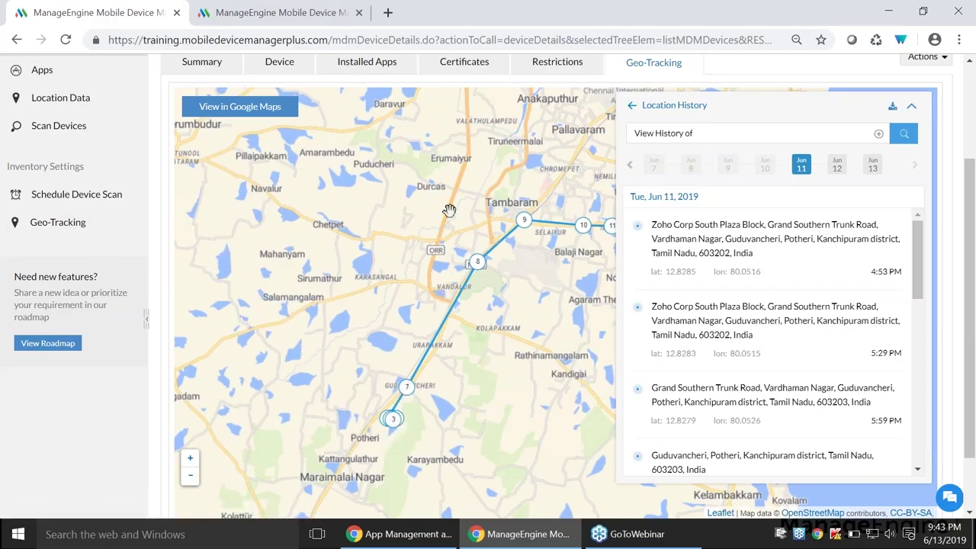
Step: Review the Geo-Tracking settings for device scope, comparing selected groups with all devices, and for location history
left_click(88, 222)
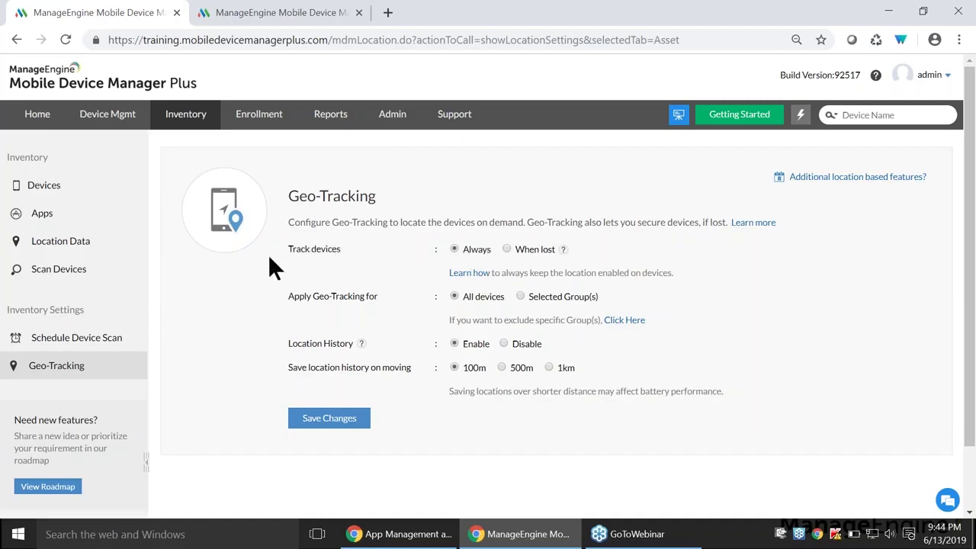
left_click(520, 296)
left_click(455, 297)
mouse_move(363, 344)
Step: Return to the location data map showing the tracked devices
left_click(94, 243)
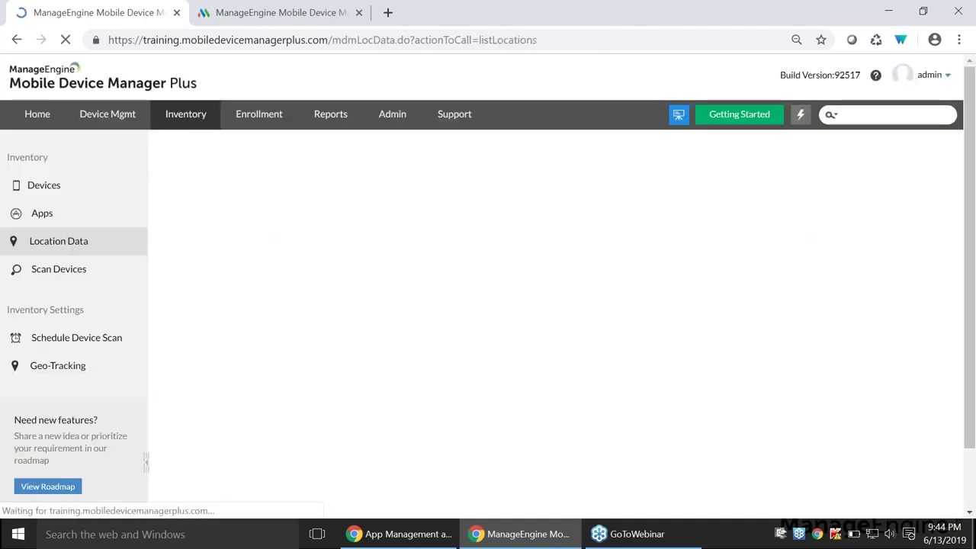
scroll(94, 244, "down", 1)
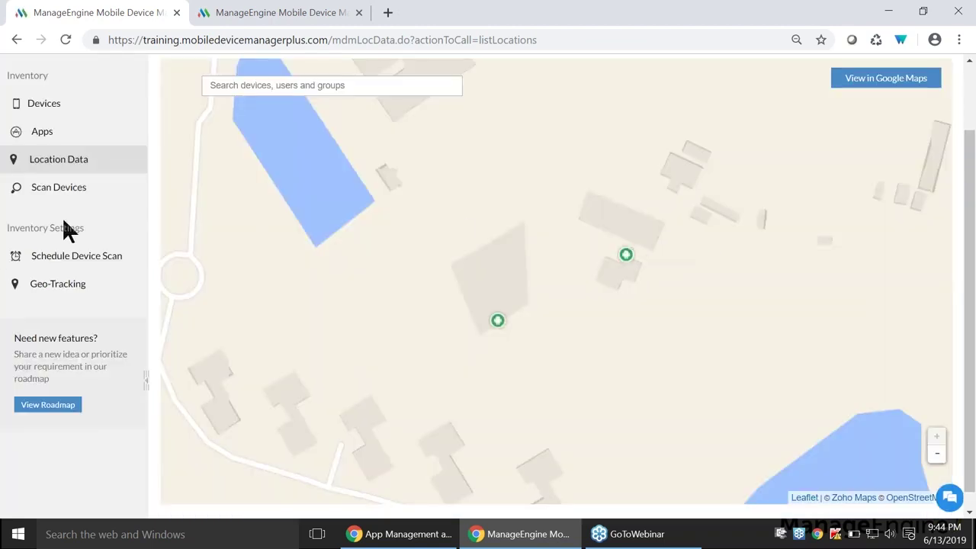
scroll(62, 217, "up", 1)
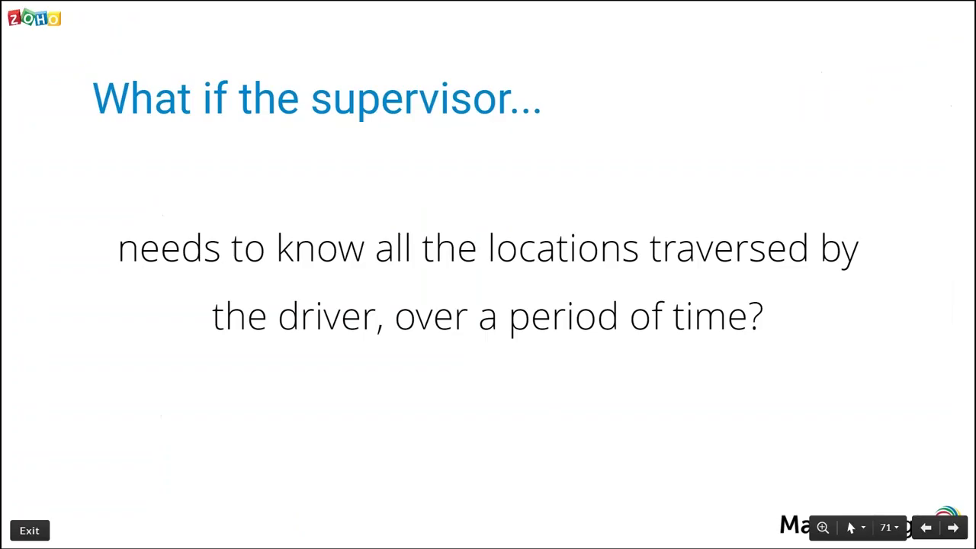
key("Right")
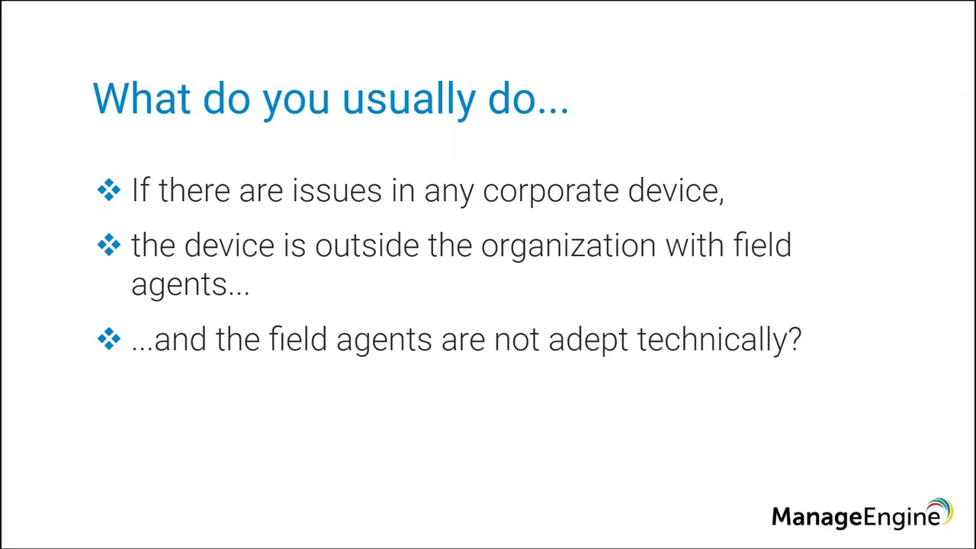
Step: Switch to Mobile Device Manager Plus, go to the Remote Control device list, and view the linked Zoho Assist account settings
key("alt+Tab")
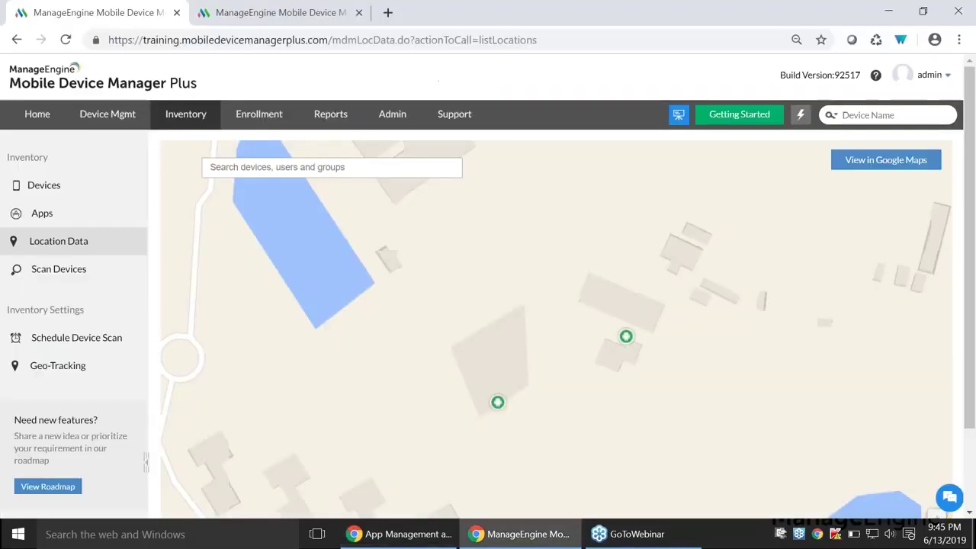
left_click(108, 113)
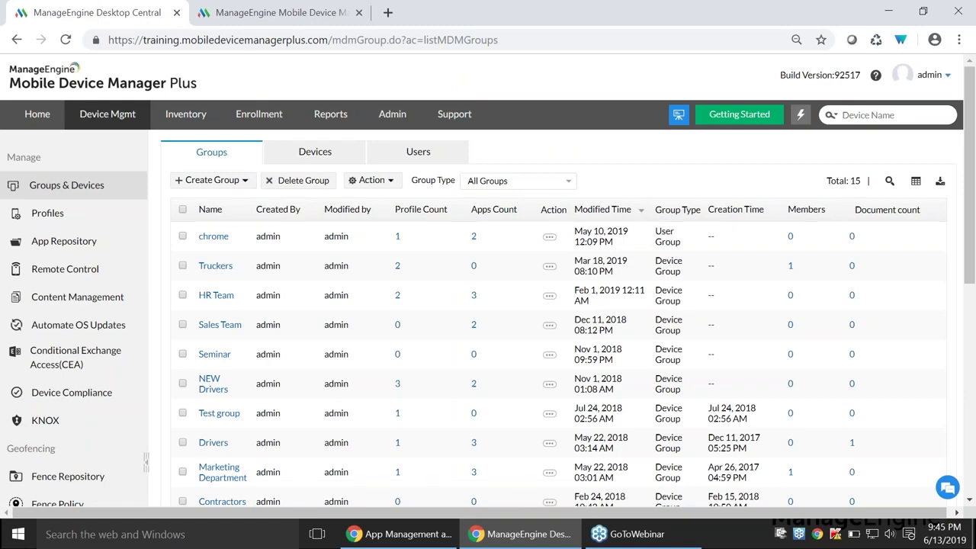
left_click(98, 268)
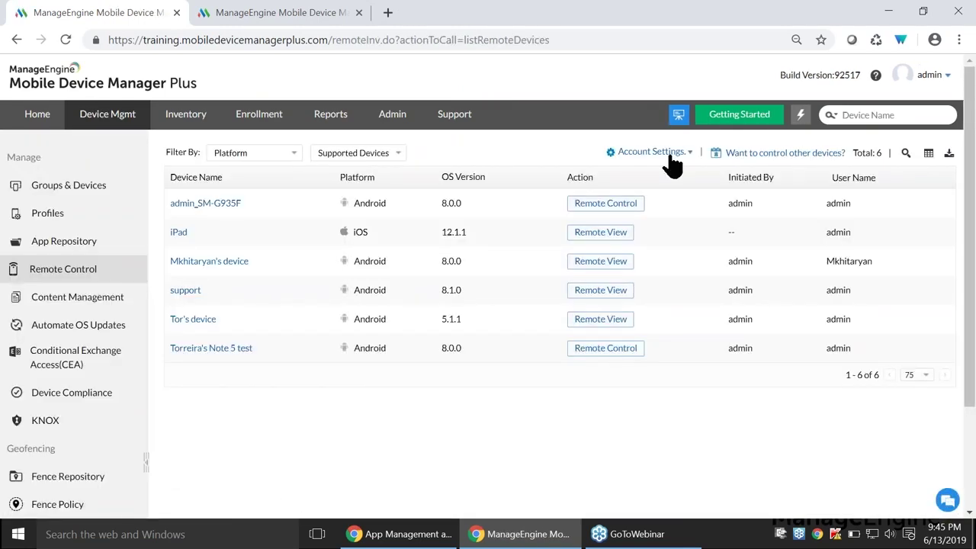
left_click(670, 156)
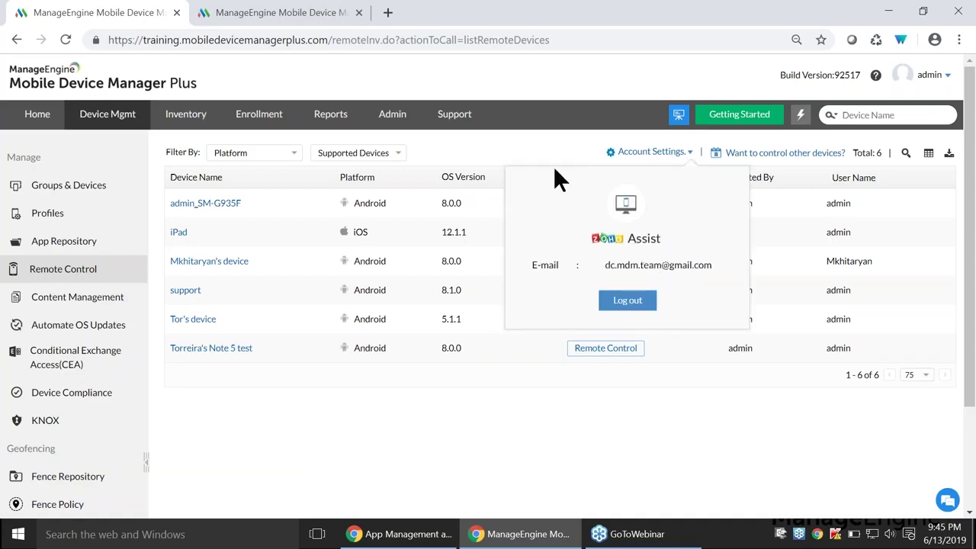
left_click(529, 150)
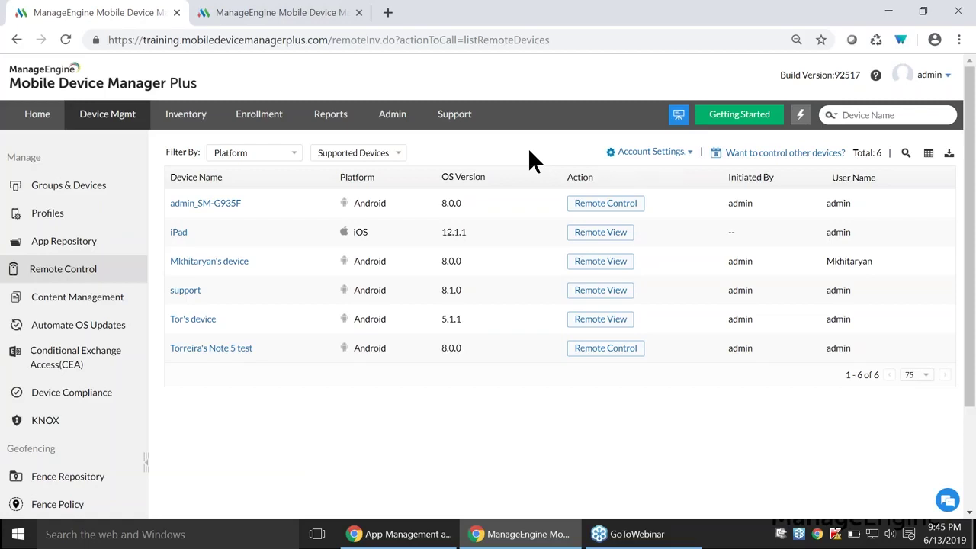
Step: Start a remote control session on admin_SM-G935F and dismiss the notice over the shared screen
left_click(623, 207)
left_click(456, 320)
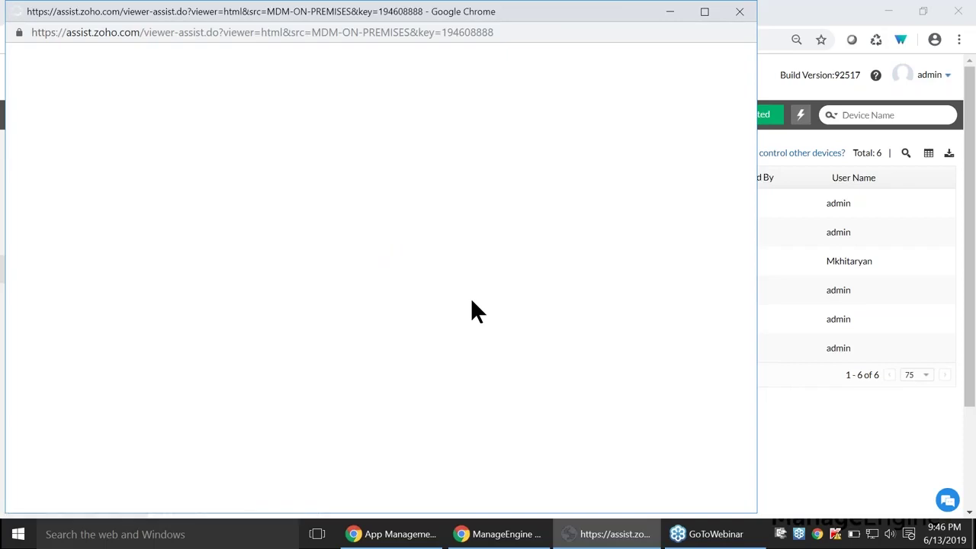
left_click_drag(270, 11, 332, 13)
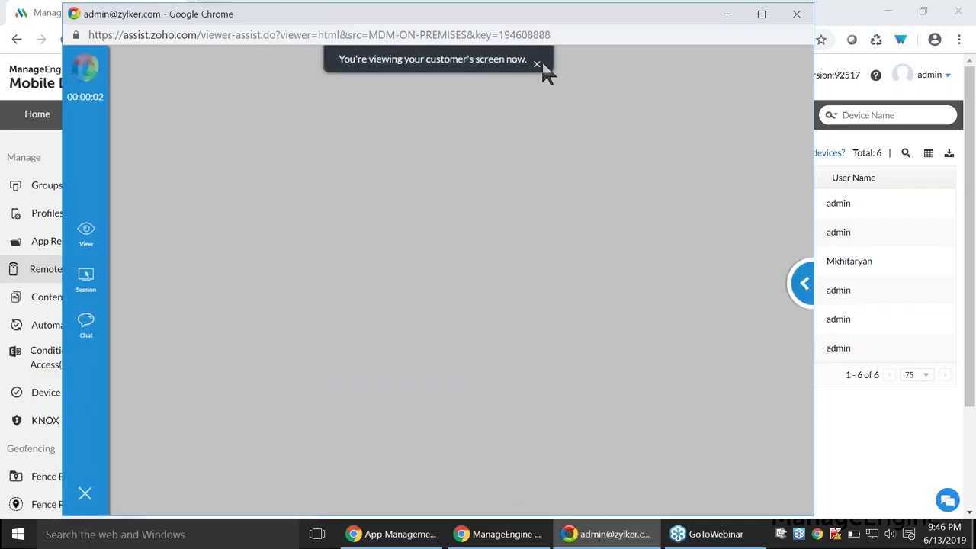
left_click(536, 65)
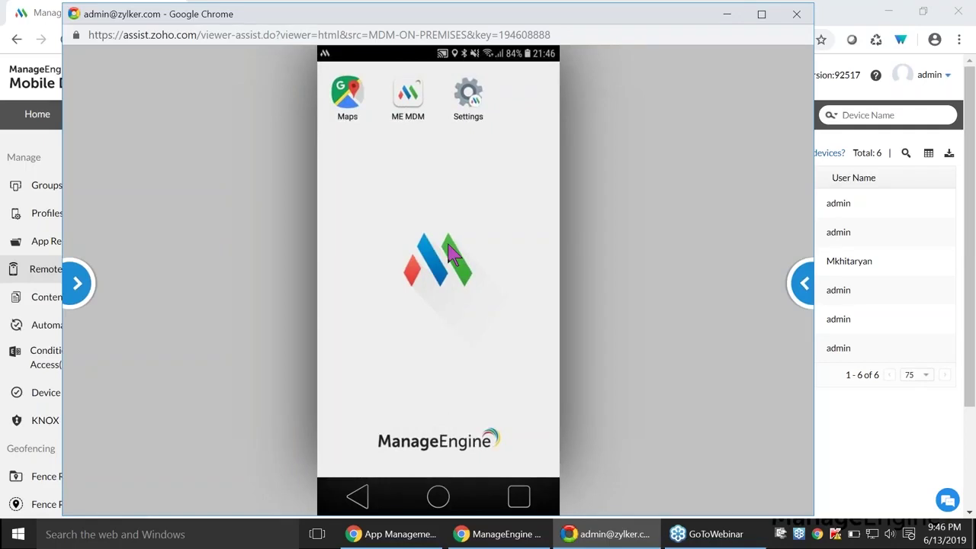
Step: Open the session chat and send the /exit-kiosk command to pause kiosk mode on the device
left_click(810, 288)
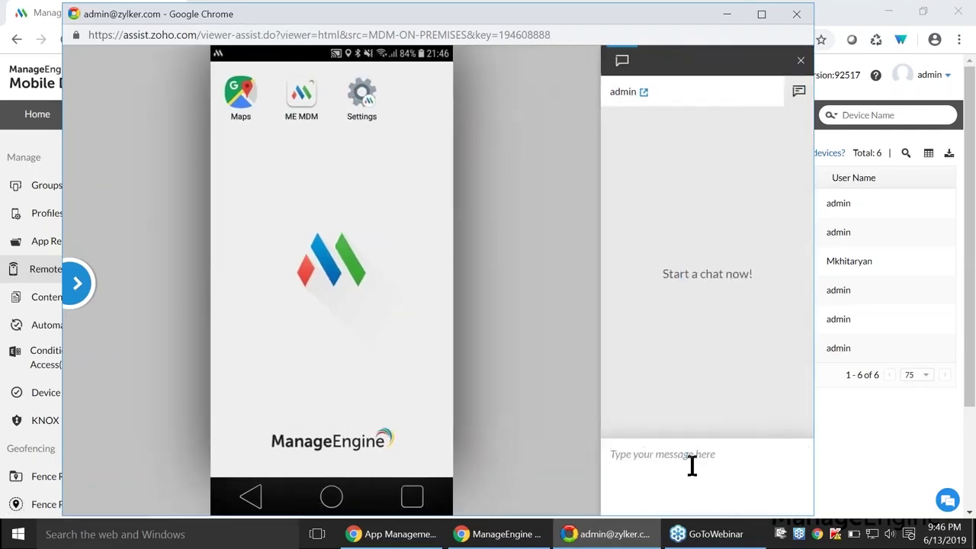
left_click(691, 465)
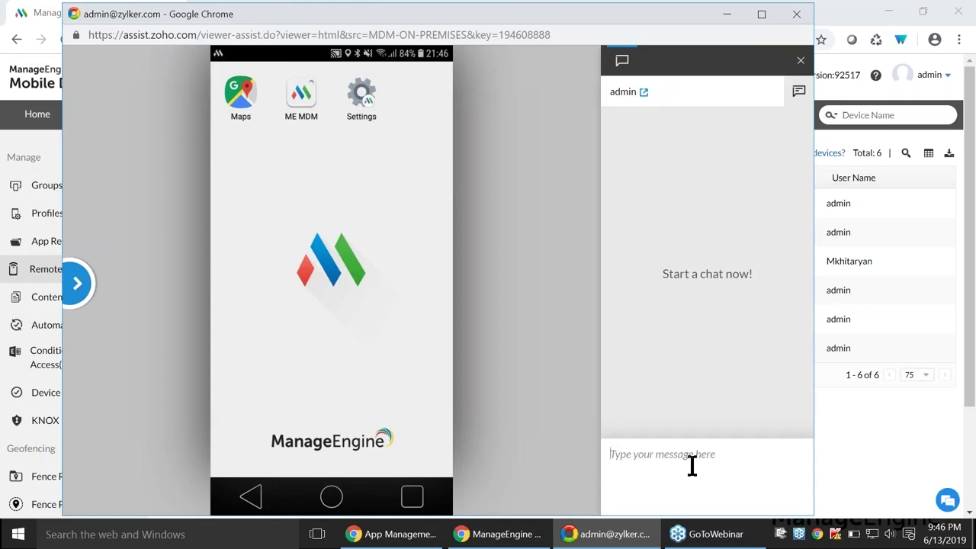
type("kiosk")
key("BackSpace")
key("BackSpace")
key("BackSpace")
key("BackSpace")
key("BackSpace")
type("/ki")
key("BackSpace")
type("exit-kiosk")
key("Return")
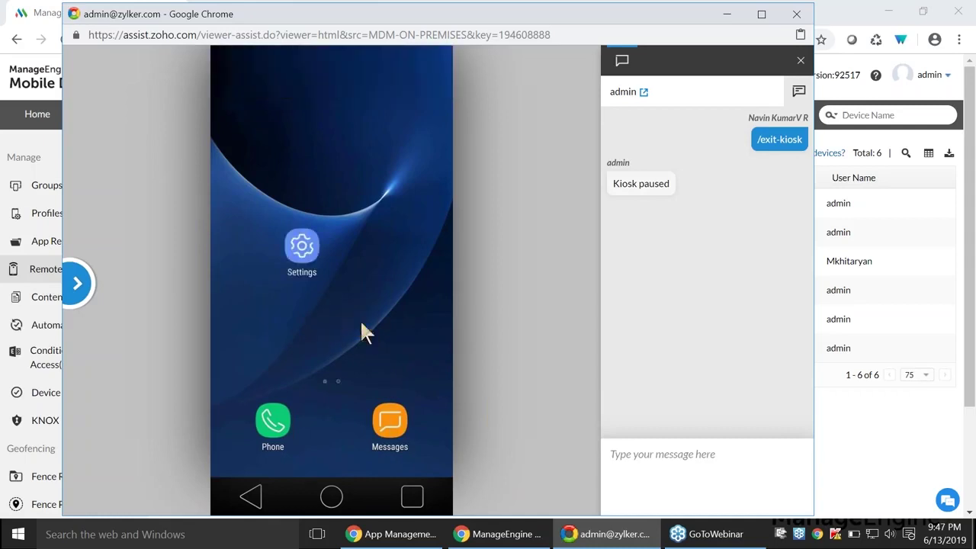
Step: Open the Settings app on the remote device and look through its options
left_click(302, 252)
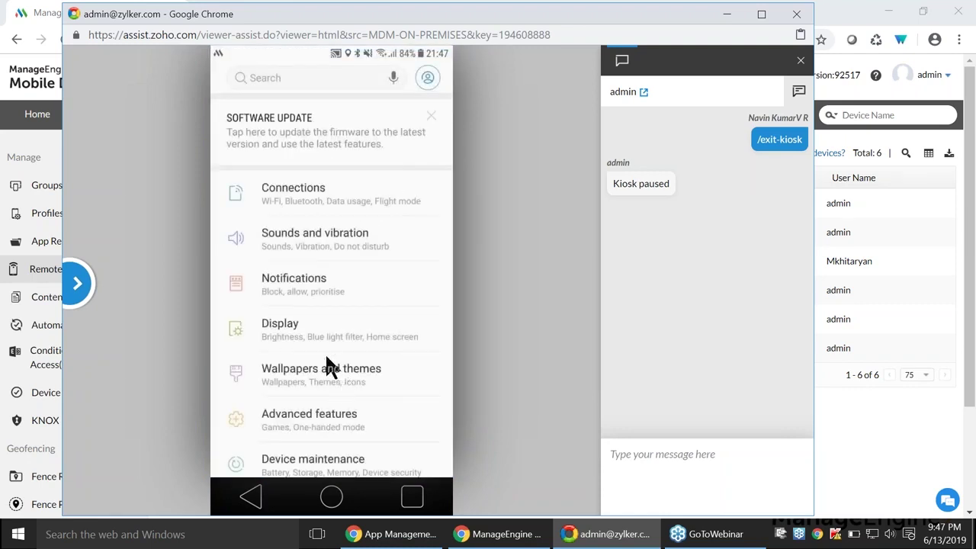
left_click_drag(326, 433, 277, 371)
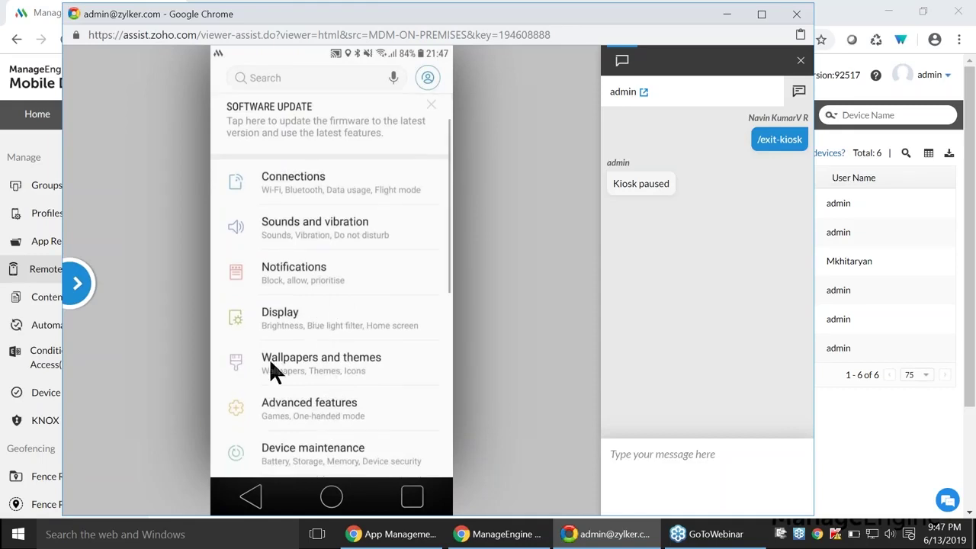
left_click_drag(373, 385, 313, 307)
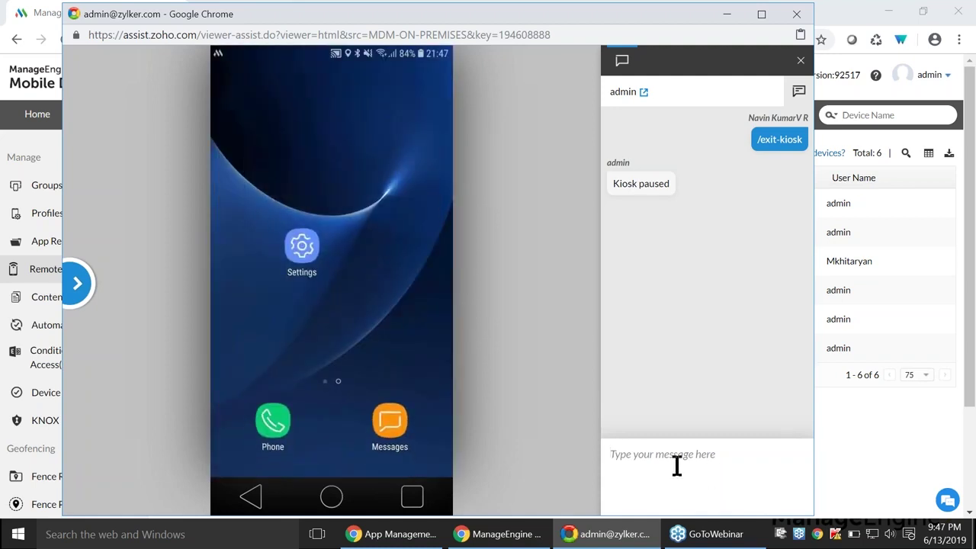
Step: Send the /enter-kiosk command in the session chat to resume kiosk mode, followed by /reboot to restart the device
type("/enter-kiosk")
key("Return")
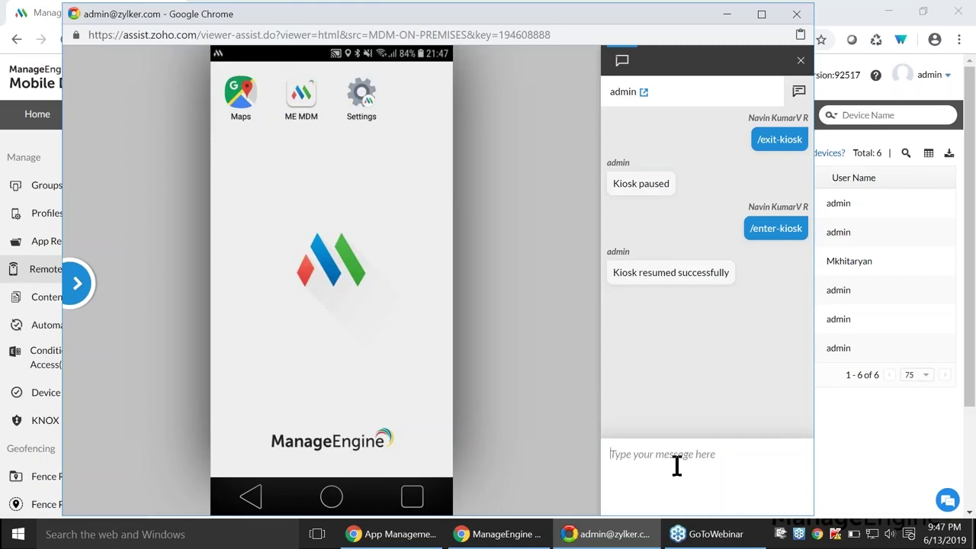
type("/reboot")
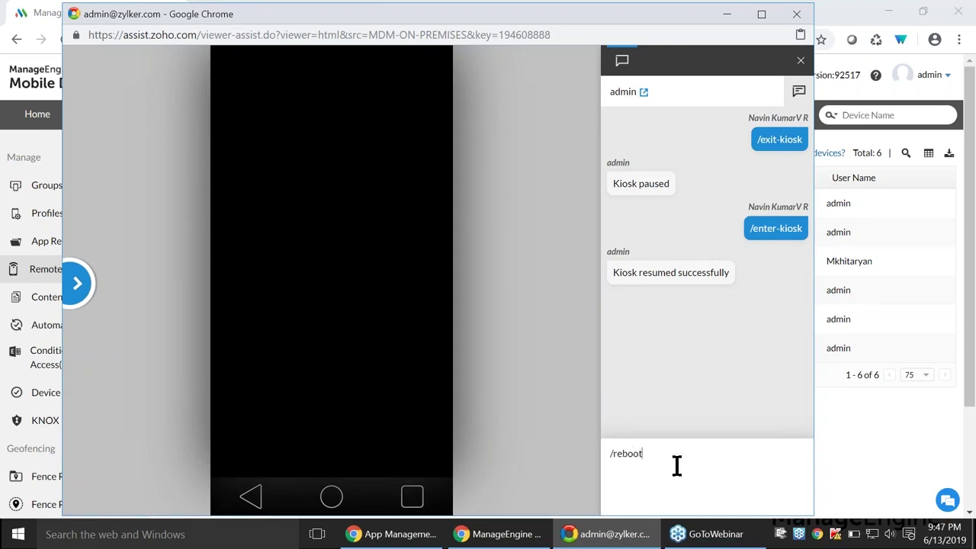
key("Return")
Step: Close the remote session window and return to the Remote Control device list
left_click(786, 11)
left_click(496, 118)
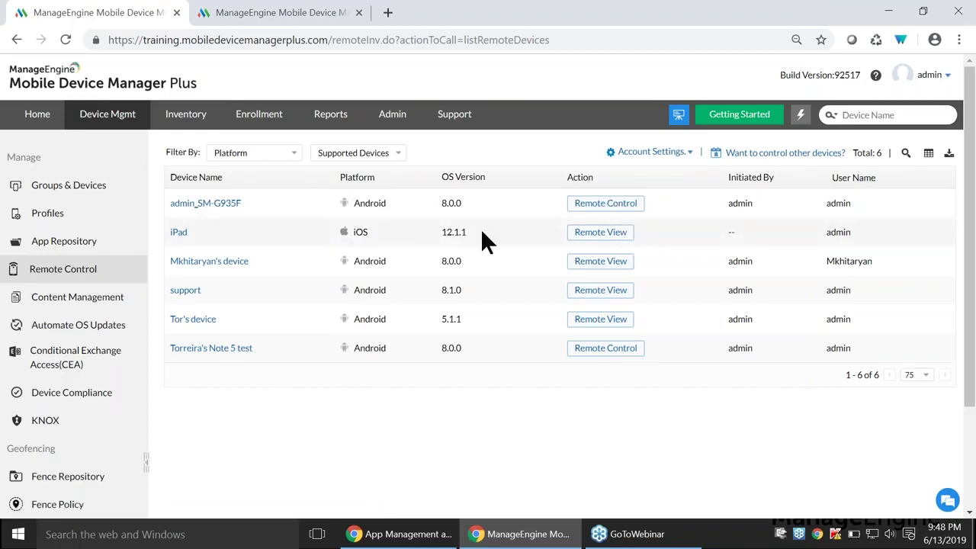
left_click(62, 273)
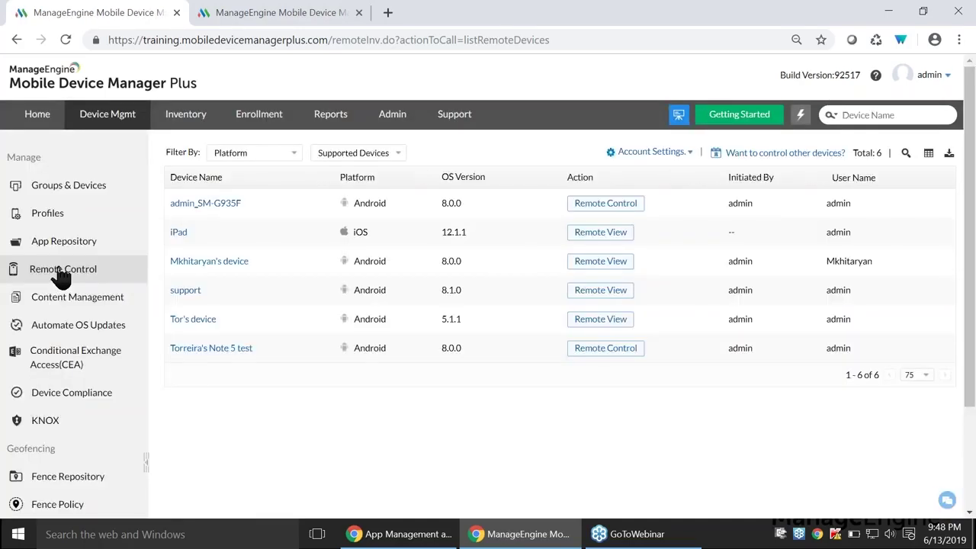
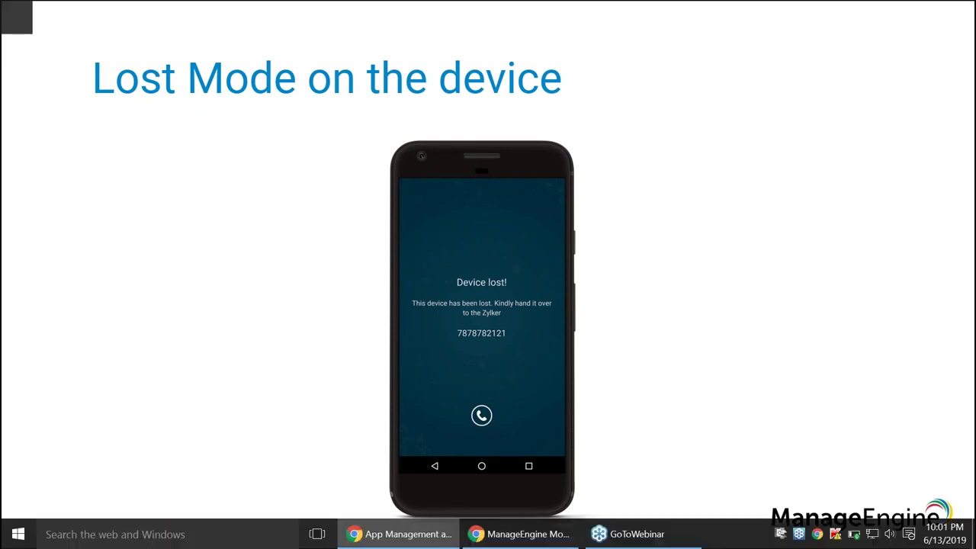
Step: Switch to Mobile Device Manager Plus and open the details of admin_SM-G935F from the device inventory
key("alt+Tab")
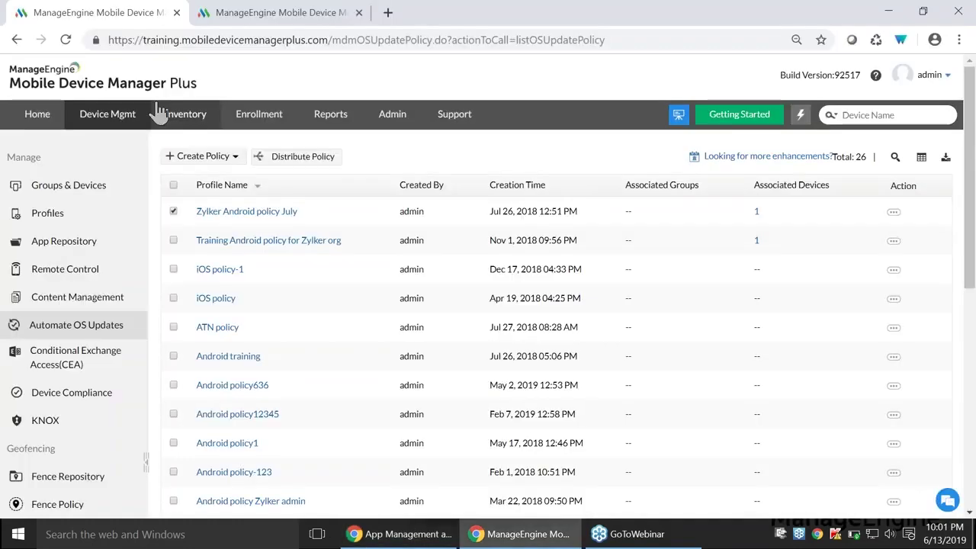
left_click(168, 113)
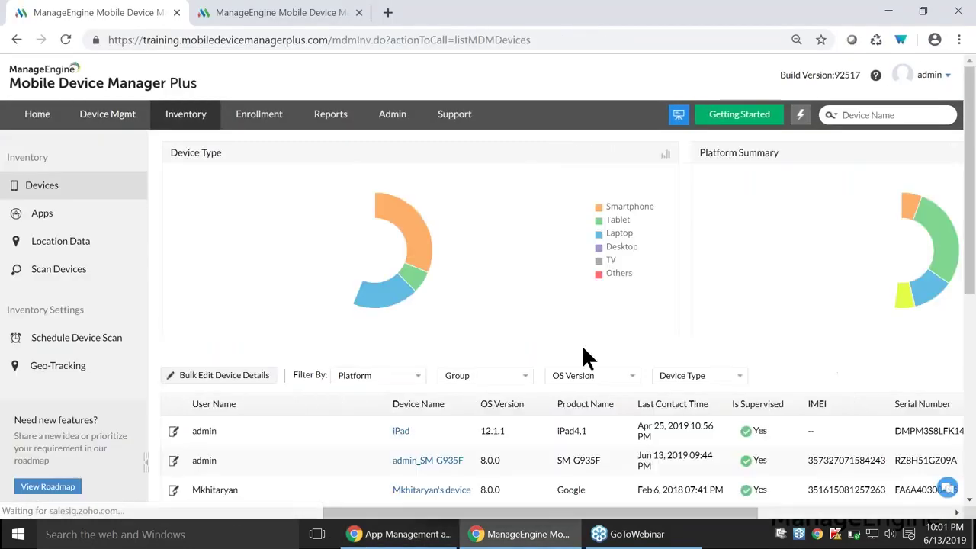
scroll(583, 355, "down", 2)
left_click(434, 309)
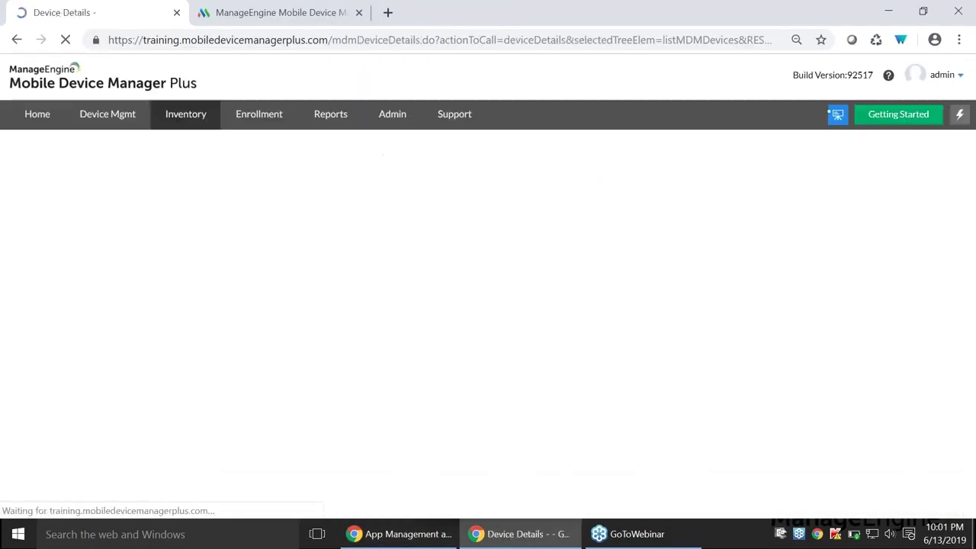
Step: Open the Lost Mode setup for admin_SM-G935F and fill in the contact number
left_click(922, 199)
mouse_move(898, 218)
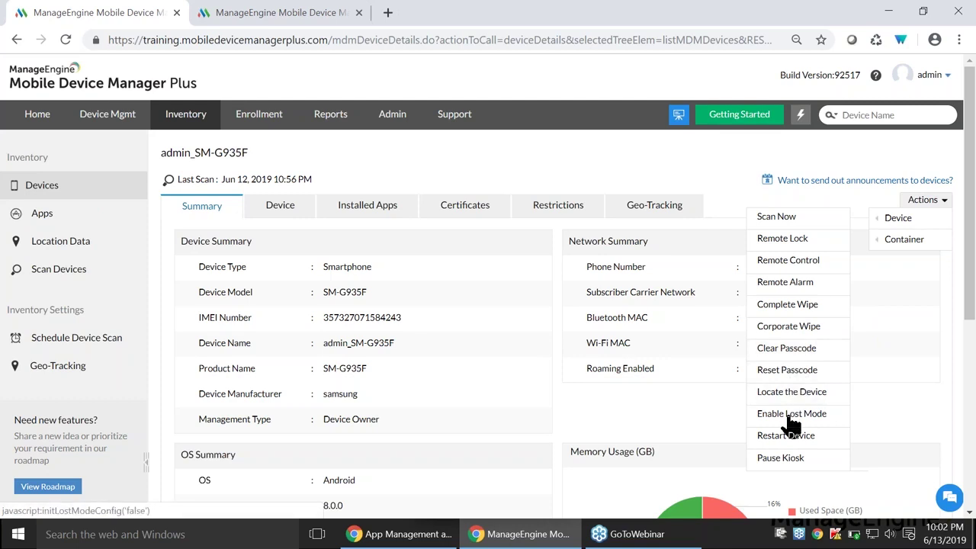
left_click(792, 413)
left_click(488, 308)
left_click(523, 333)
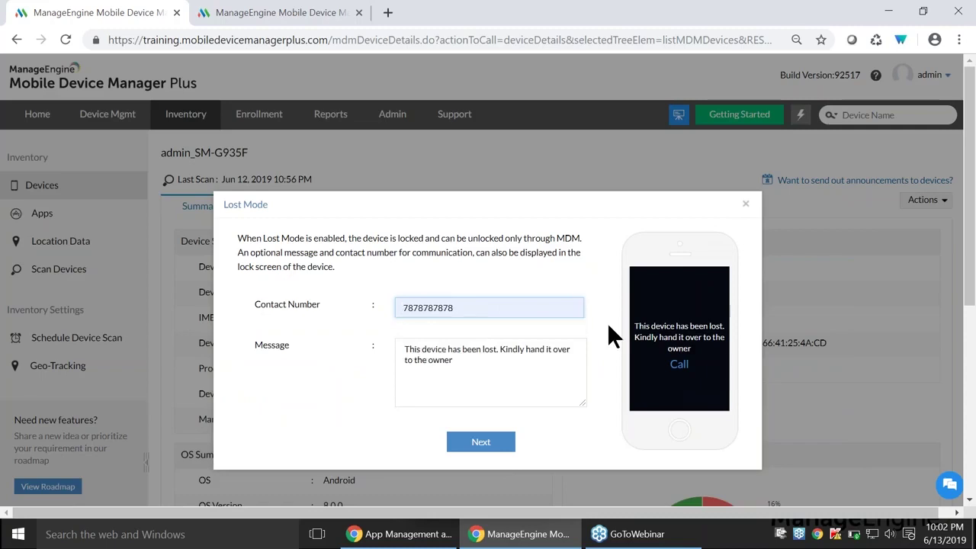
Step: Change the lock-screen message to "This device has been lost. hand it over to the owner" and enable Lost Mode
mouse_move(518, 349)
left_mouse_down()
mouse_move(553, 350)
mouse_move(503, 349)
left_mouse_up()
left_click(528, 365)
type("k")
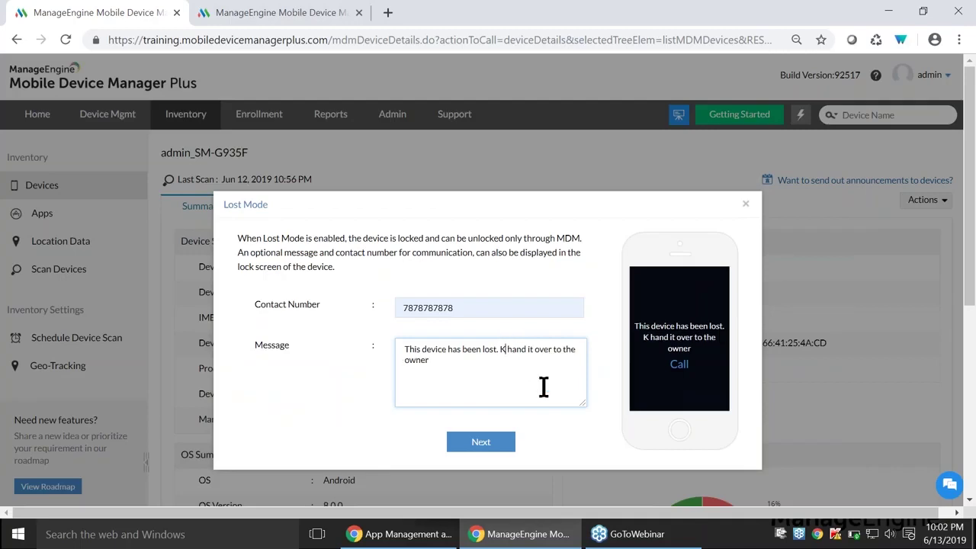
left_click(480, 442)
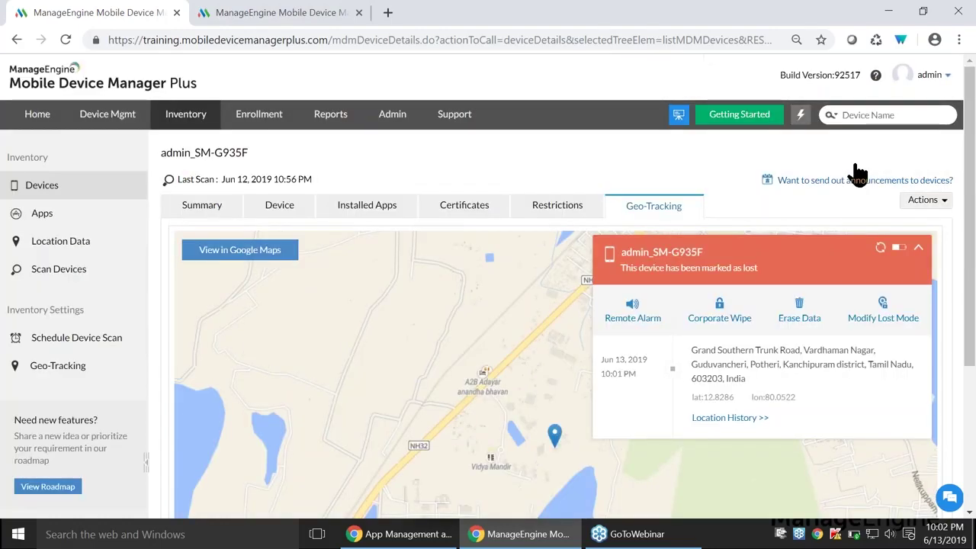
Step: Stop Lost Mode on the device, giving "lol" as the reason
left_click(857, 174)
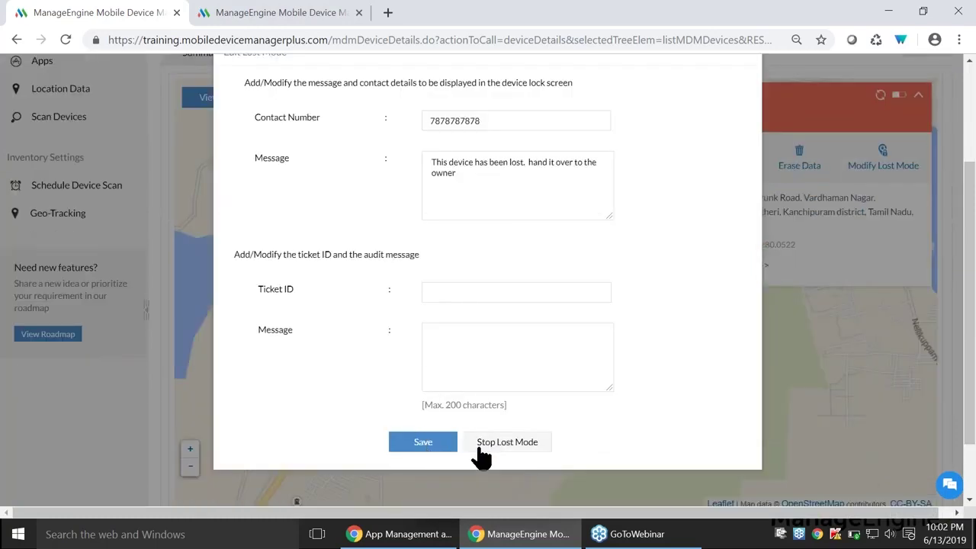
left_click(521, 448)
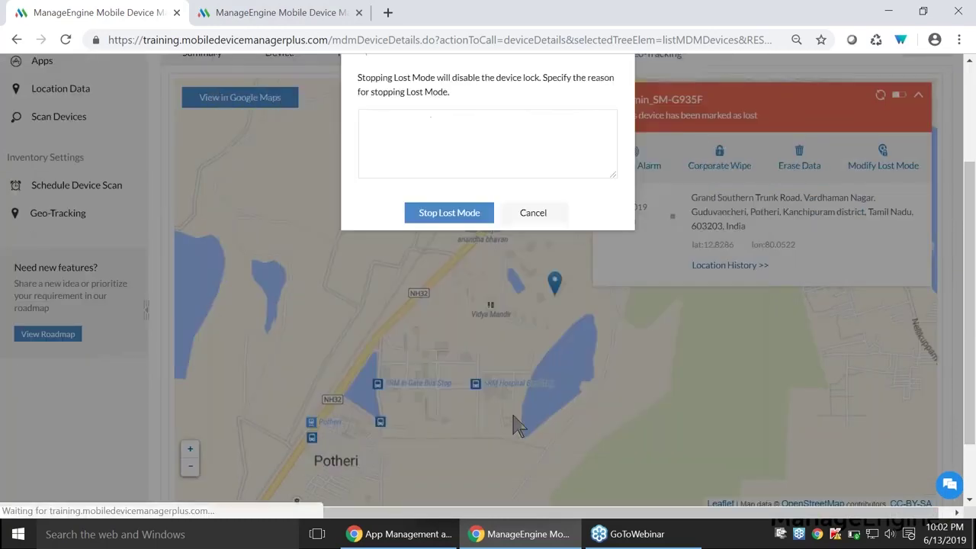
left_click(442, 151)
type("lol")
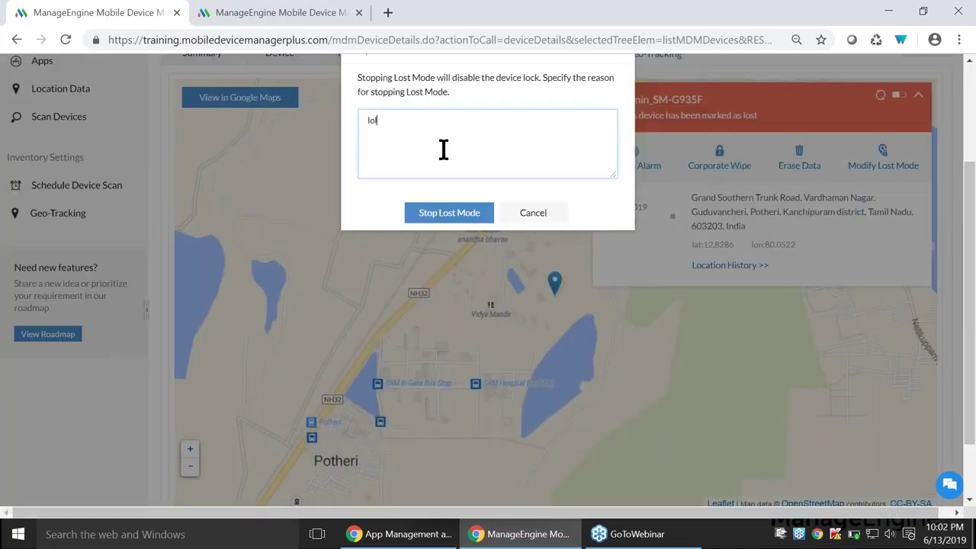
left_click(446, 220)
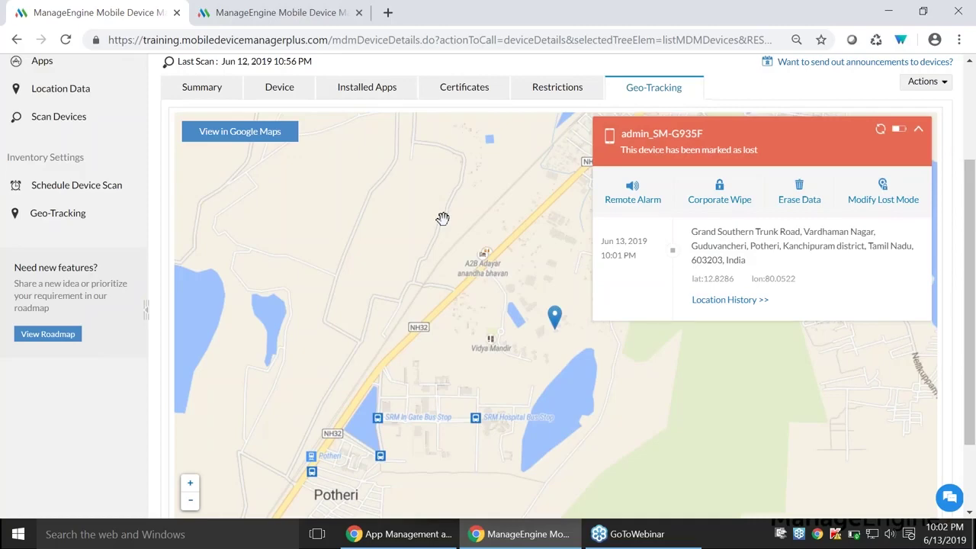
Step: Look over the device's location map and go back to its summary details
scroll(420, 219, "up", 3)
scroll(252, 106, "down", 3)
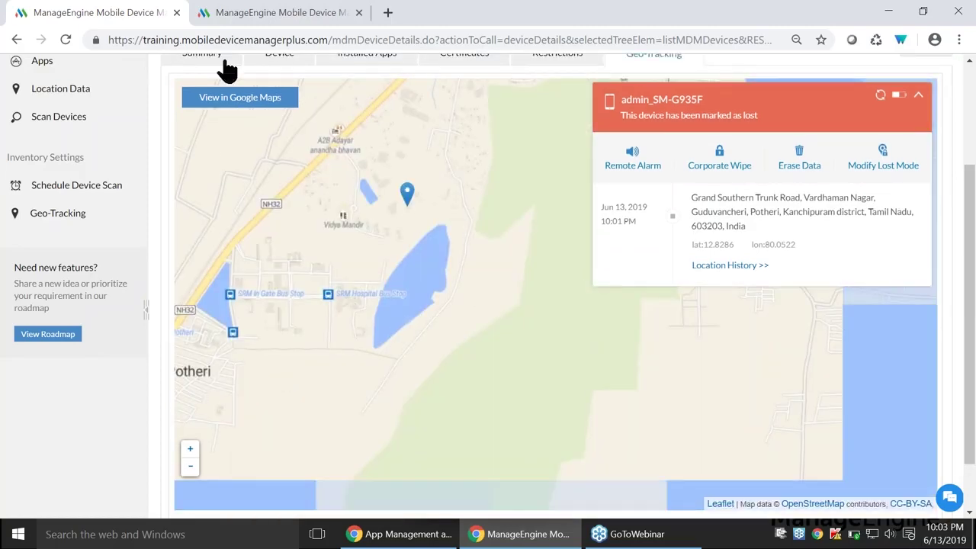
left_click(223, 61)
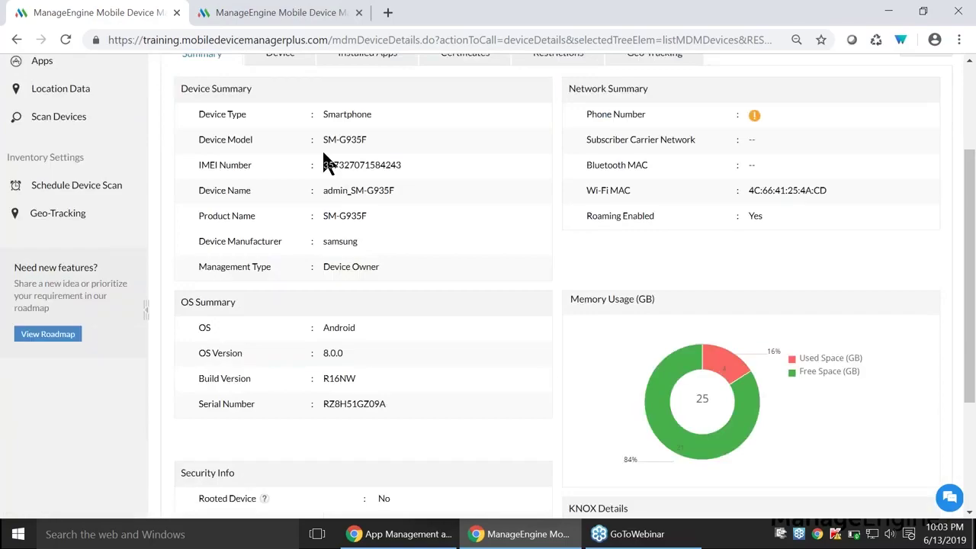
key("alt+Tab")
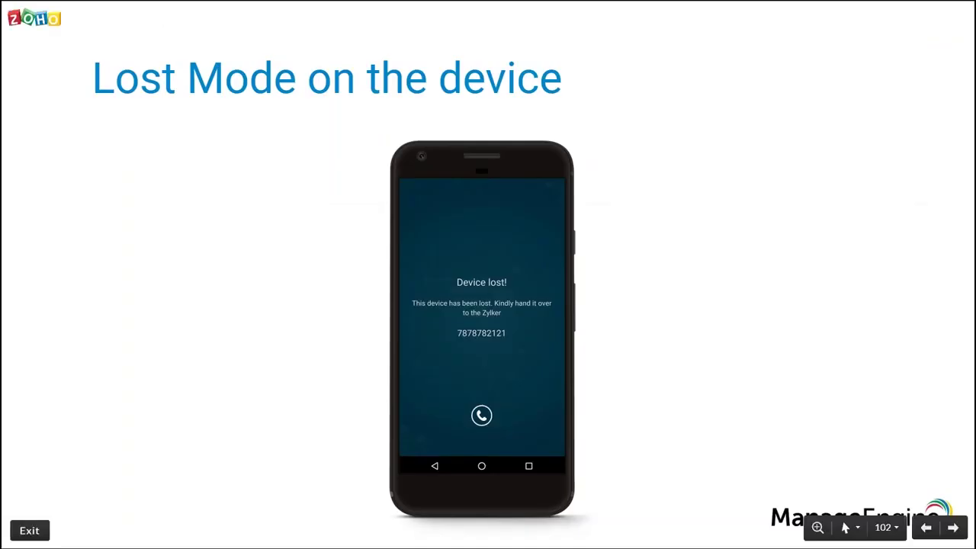
key("Right")
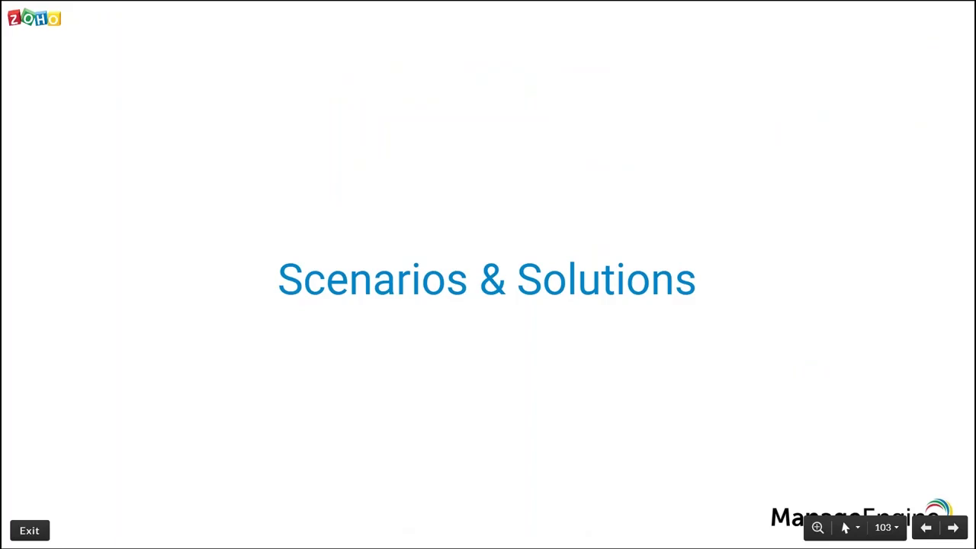
Step: Show the Scenario 1 slide, switch to Mobile Device Manager Plus and look over the discovered apps in the inventory
key("Right")
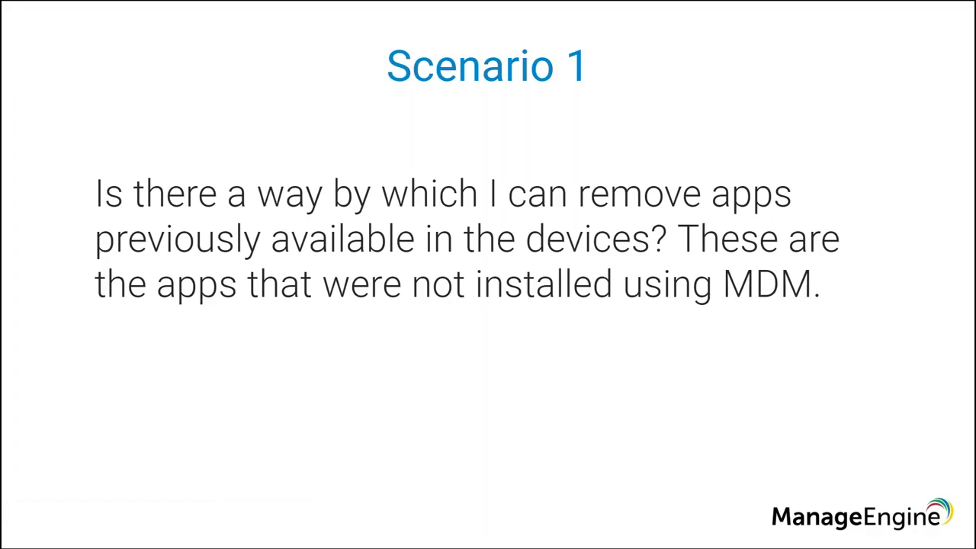
key("alt+Tab")
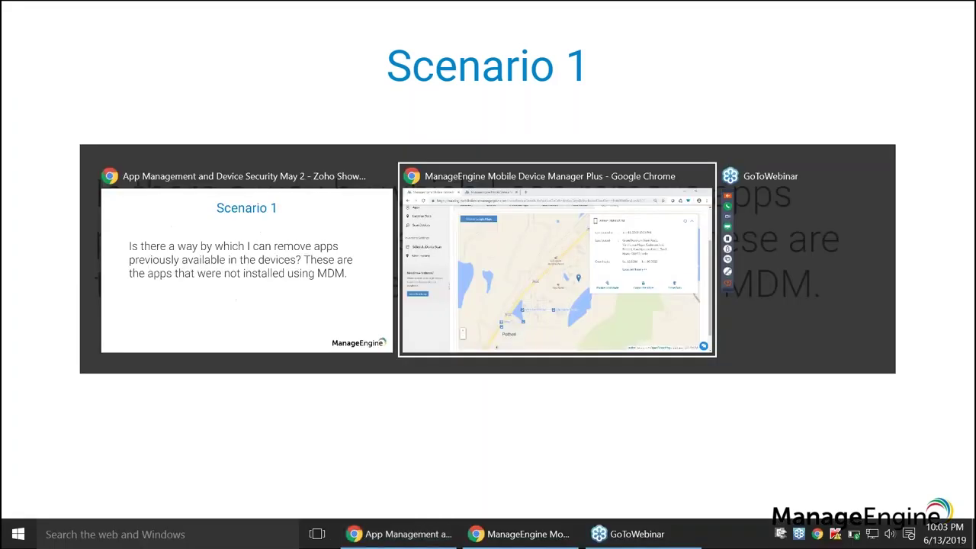
scroll(168, 167, "up", 3)
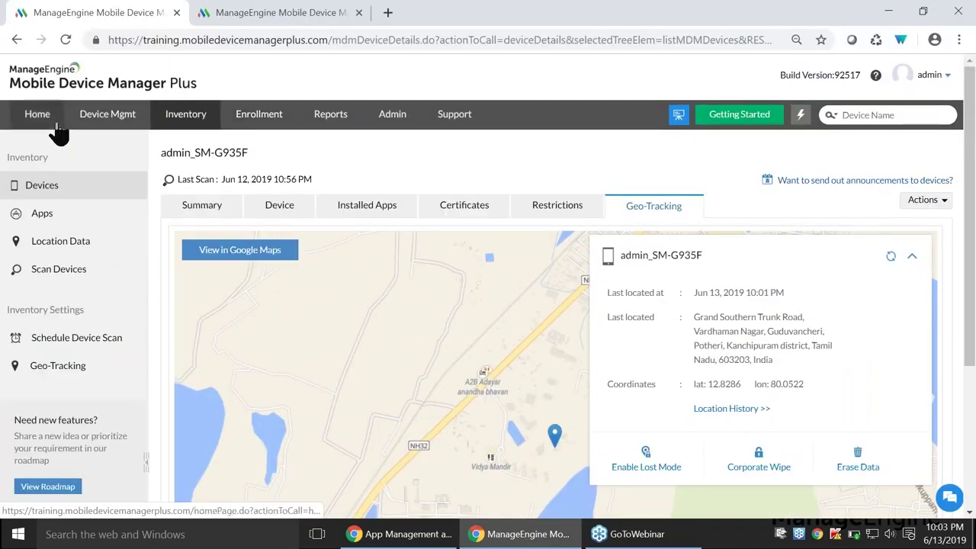
left_click(180, 122)
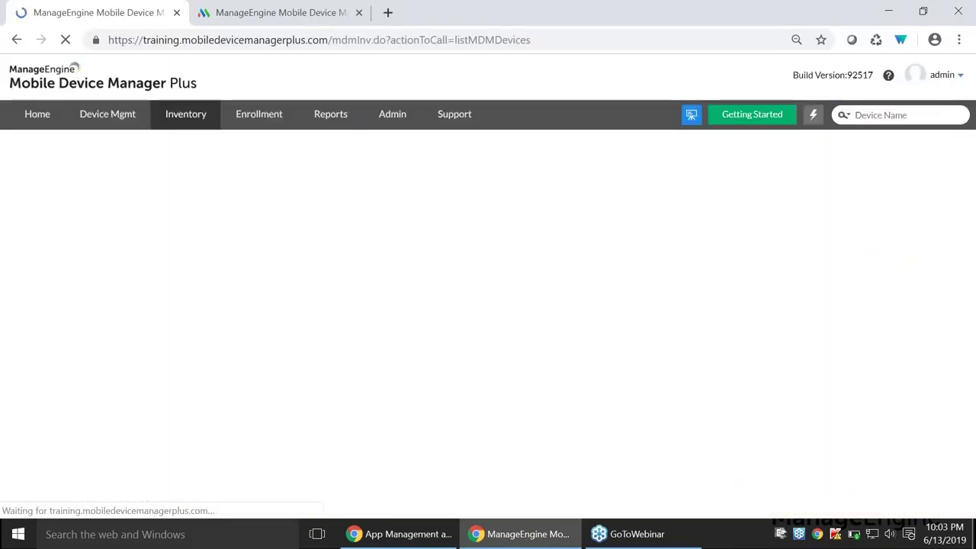
left_click(42, 214)
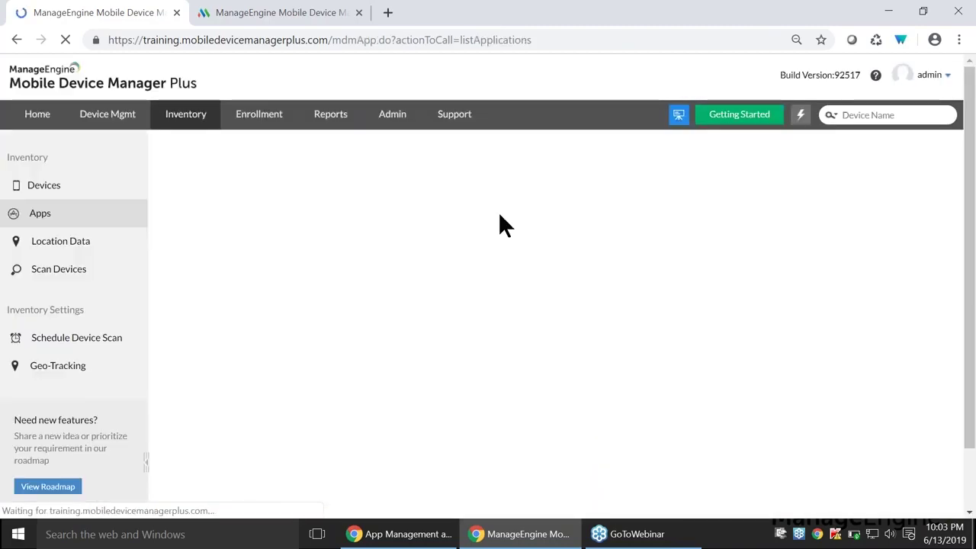
scroll(499, 316, "down", 3)
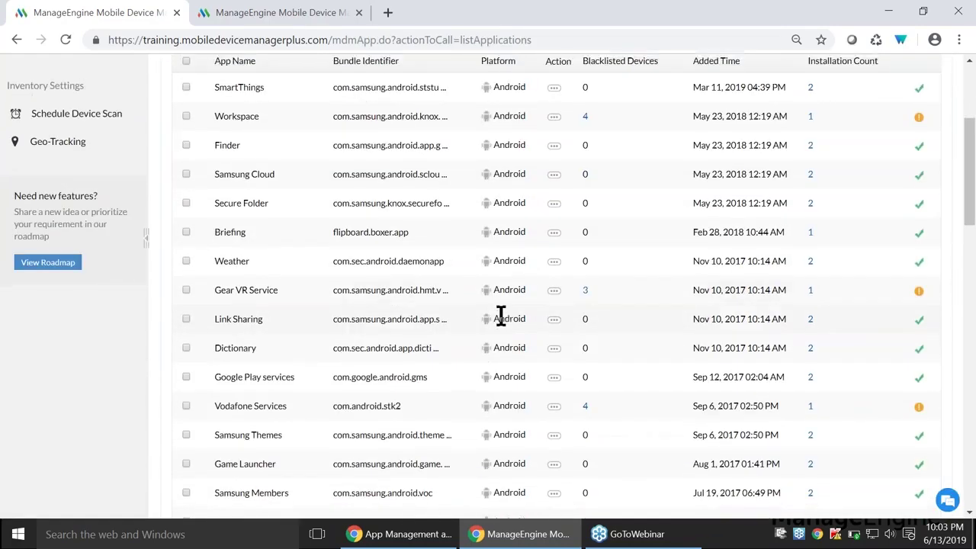
scroll(499, 315, "up", 3)
scroll(436, 311, "down", 5)
scroll(437, 311, "up", 5)
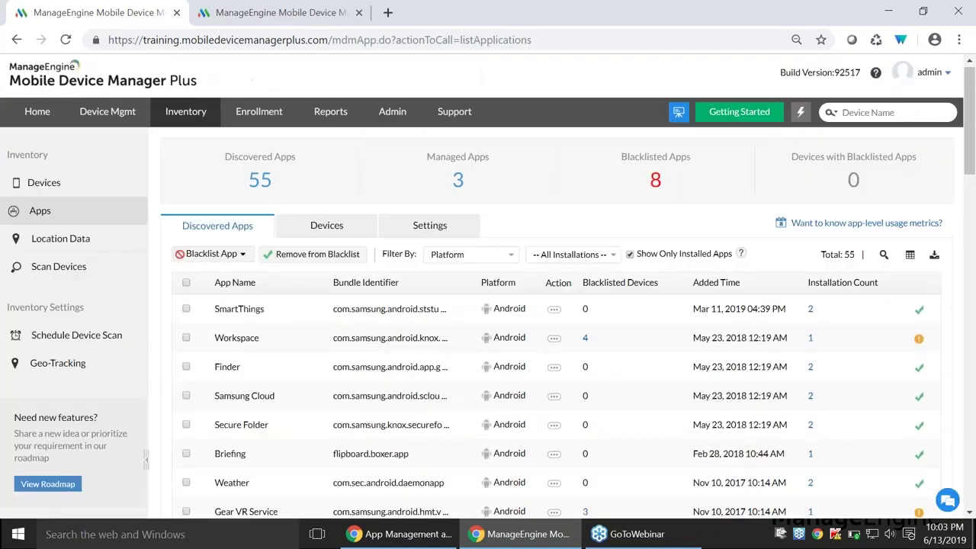
Step: Select the Finder app, open the group selection for blacklisting it on specific groups/devices, and close the selection without choosing a group
left_click(186, 369)
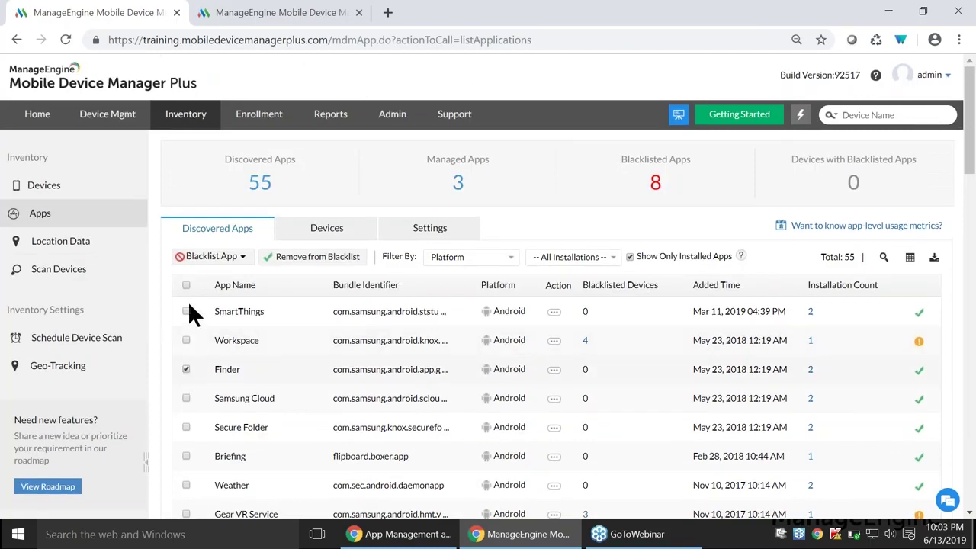
left_click(218, 259)
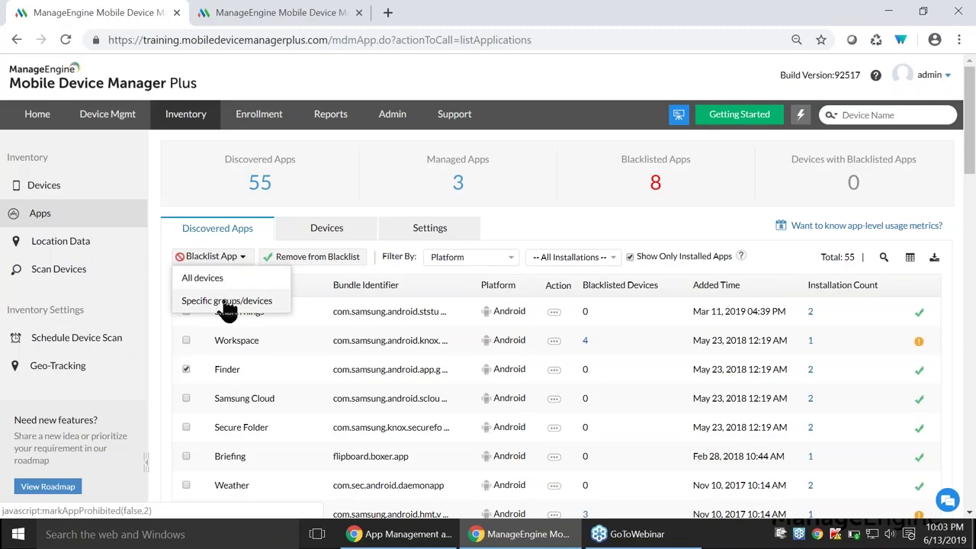
left_click(228, 305)
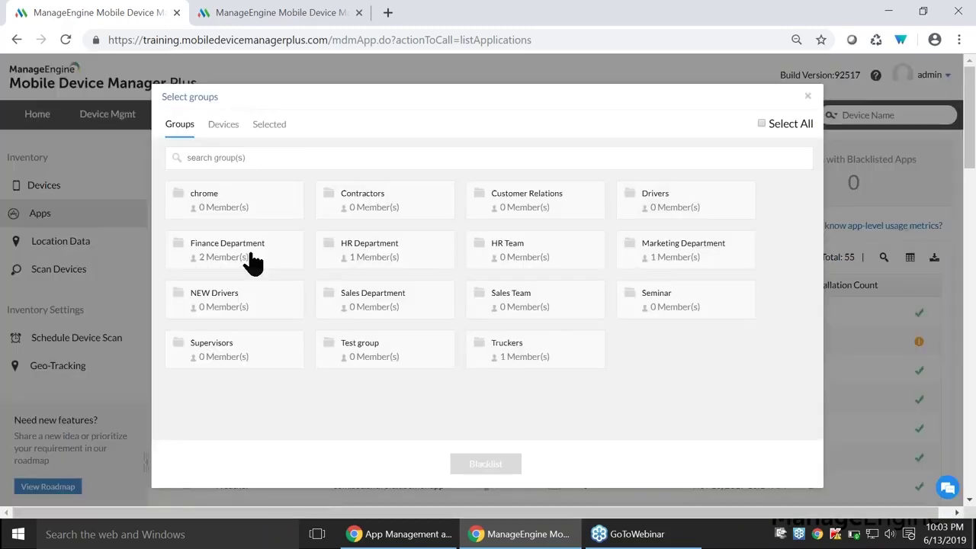
left_click(810, 97)
Step: Switch to the Zoho Show presentation, show the Scenario 2 slide and return to Mobile Device Manager Plus
key("alt+Tab")
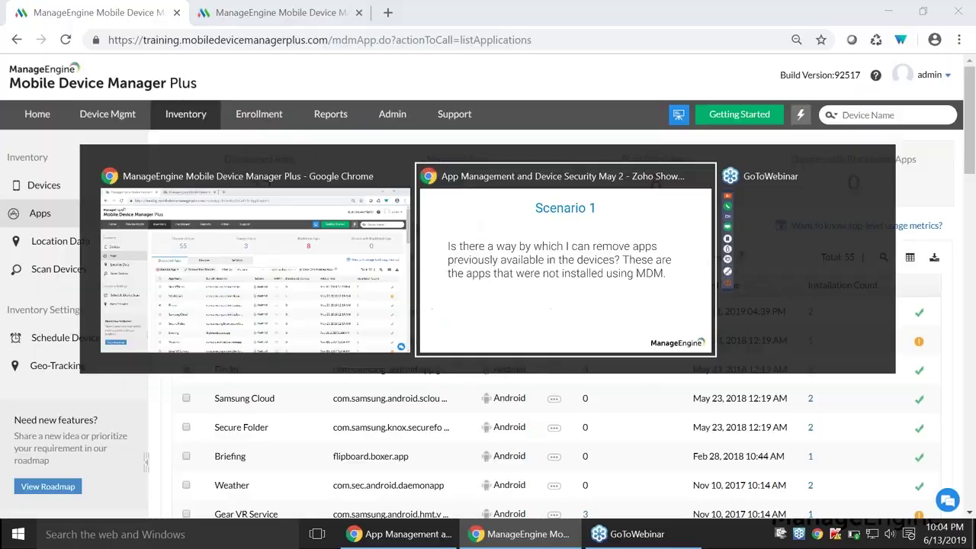
key("Right")
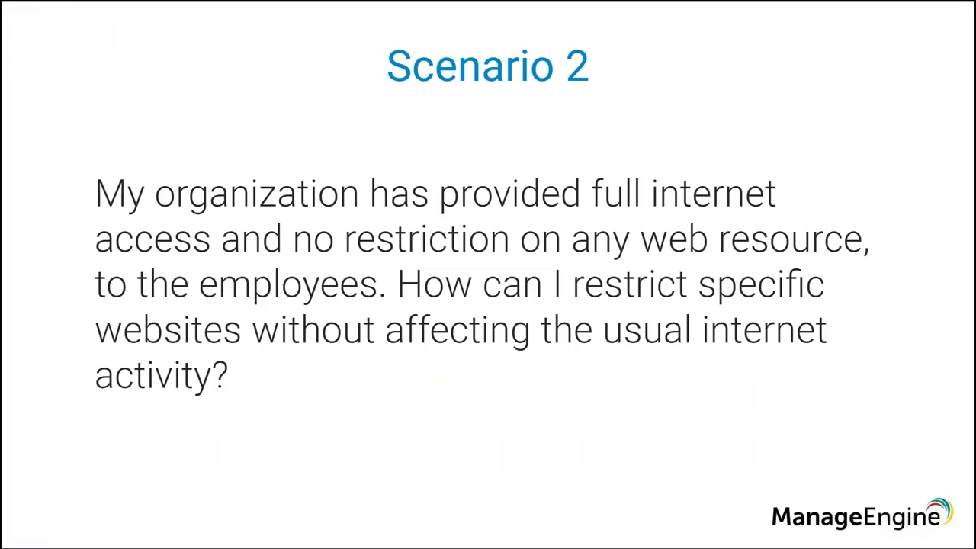
key("alt+Tab")
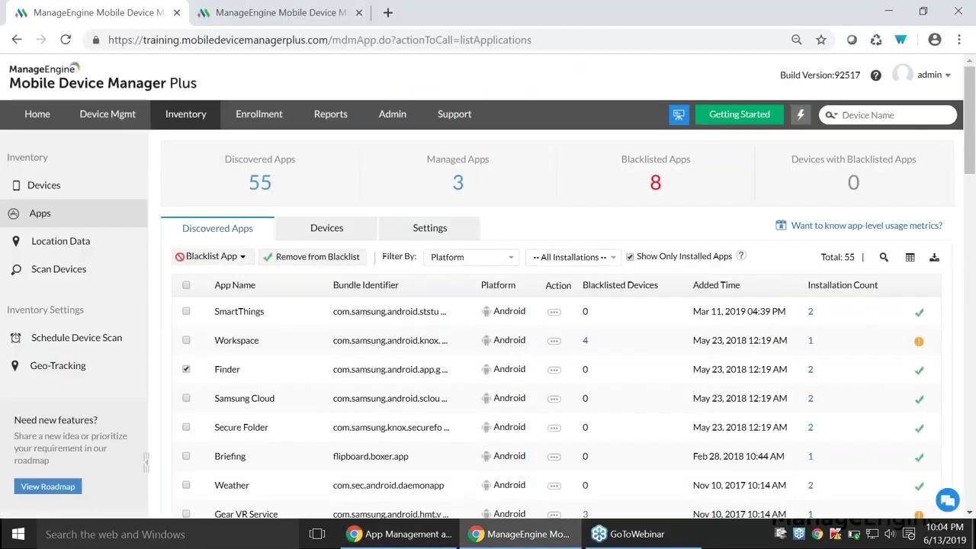
Step: Create a new Apple profile with its default name and proceed to its policy definition
left_click(103, 114)
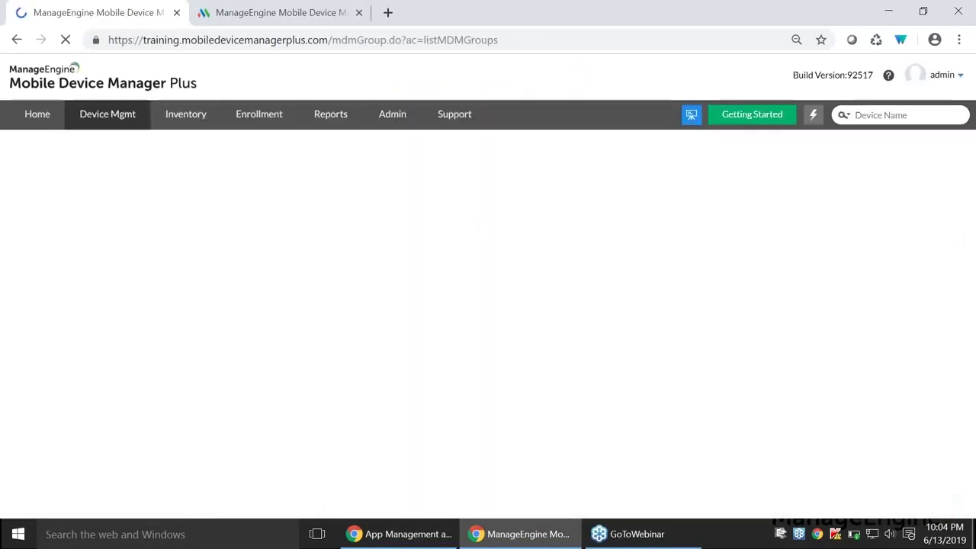
left_click(83, 217)
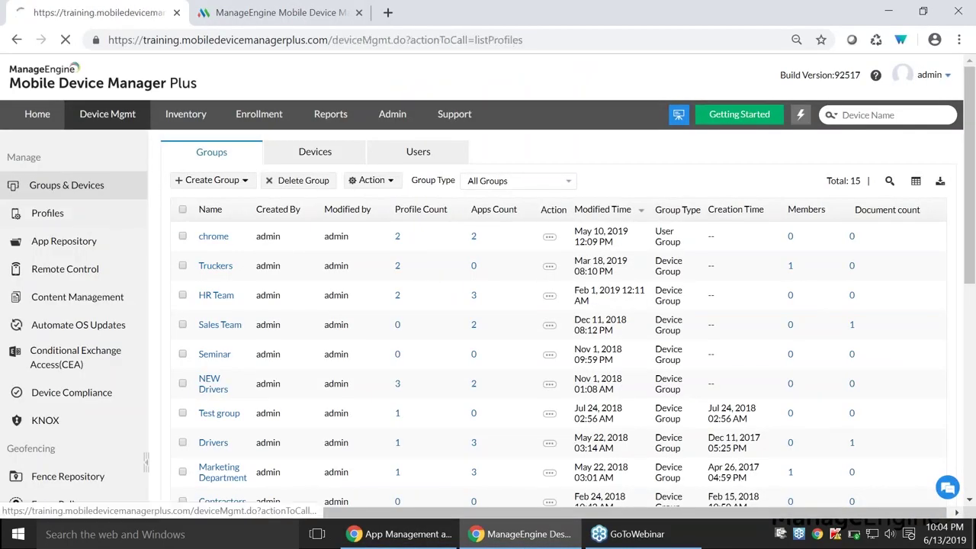
left_click(206, 149)
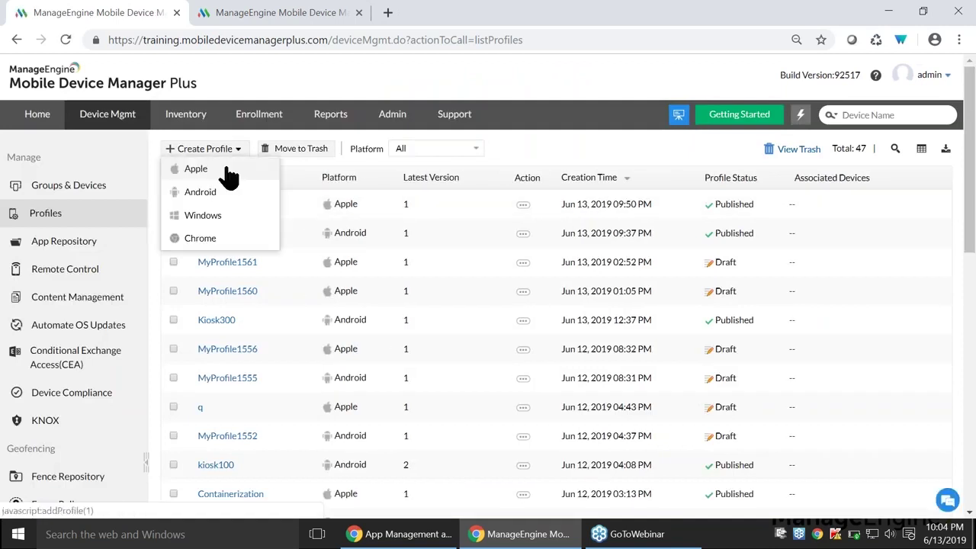
left_click(229, 175)
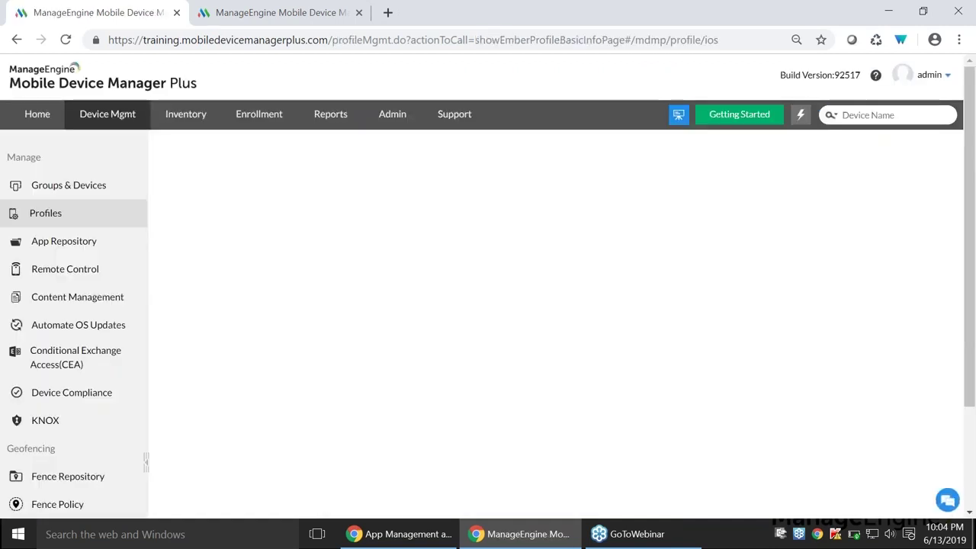
left_click(515, 338)
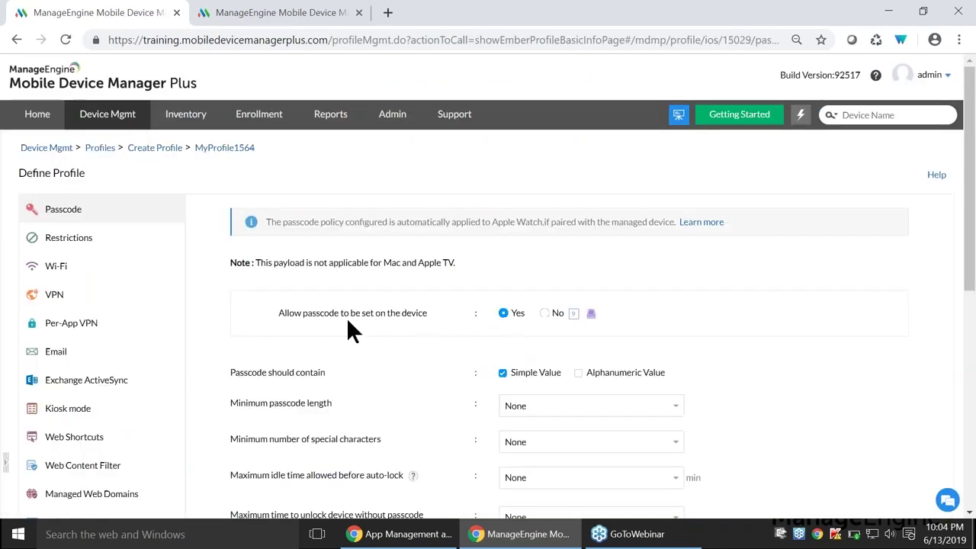
Step: Open the profile's Web Content Filter policy and look over its URL whitelist settings
scroll(120, 310, "down", 3)
scroll(89, 390, "down", 2)
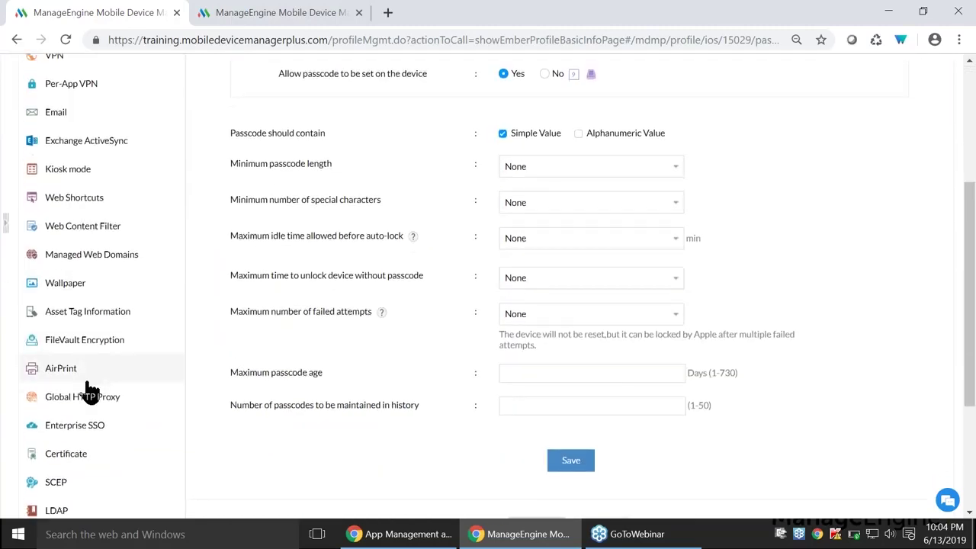
scroll(92, 250, "up", 1)
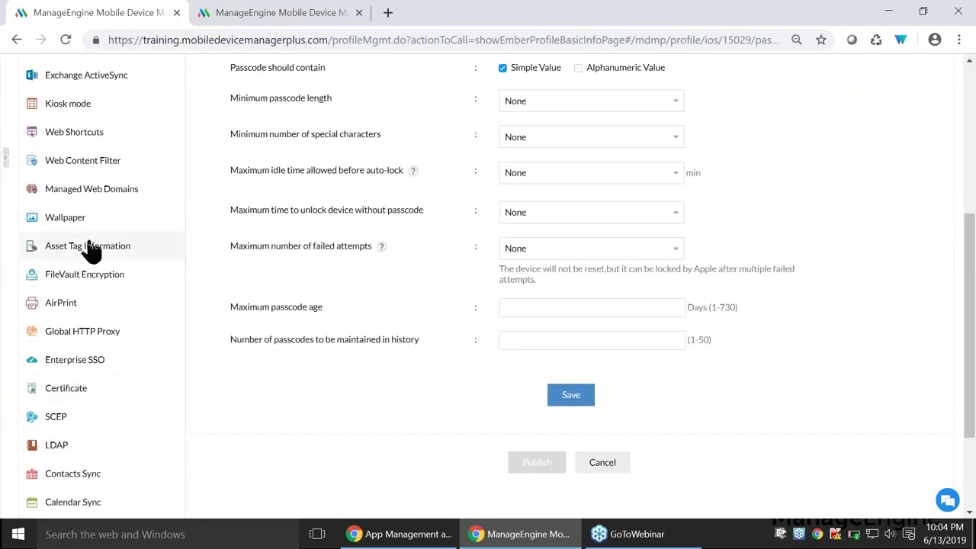
left_click(84, 161)
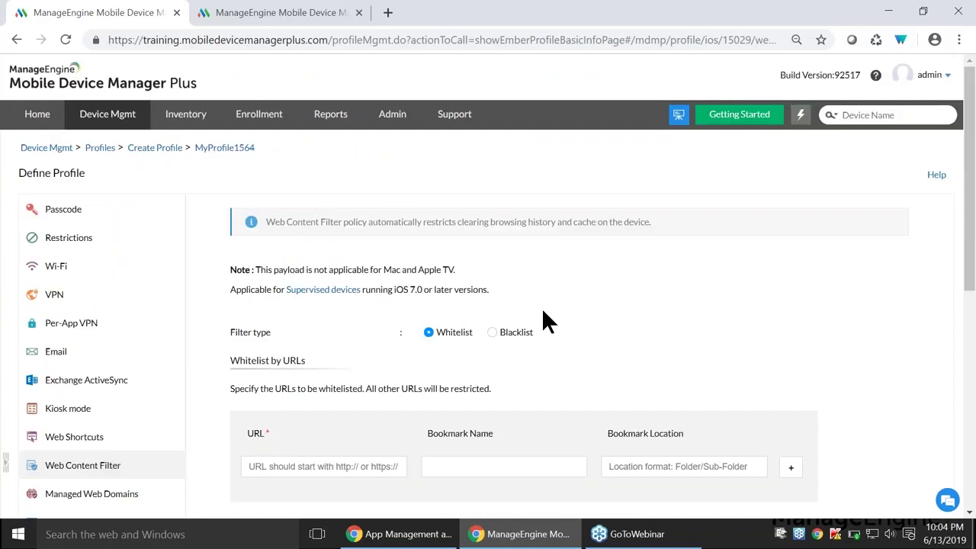
scroll(543, 320, "down", 1)
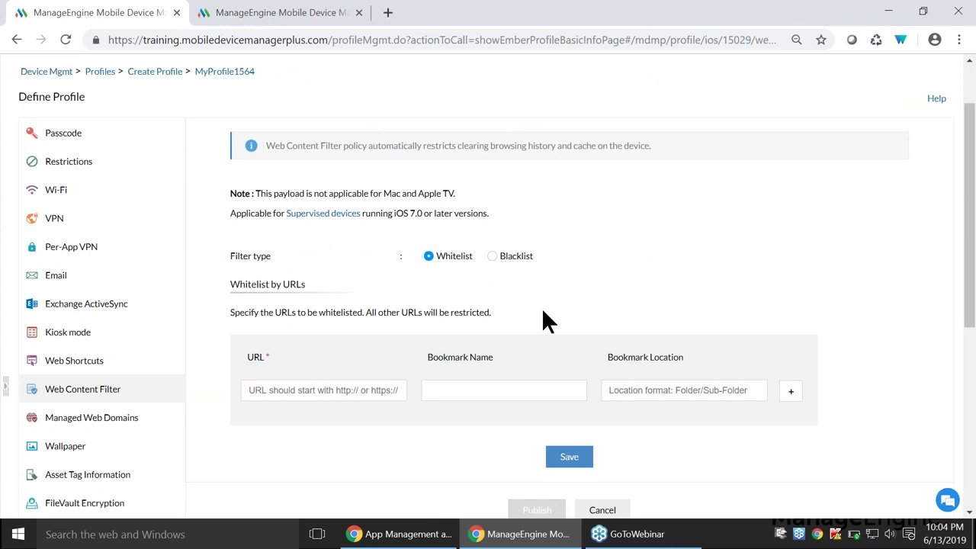
Step: Set the filter type to Blacklist, review its URL and inappropriate-content options, and set the filter type back to Whitelist
left_click(492, 257)
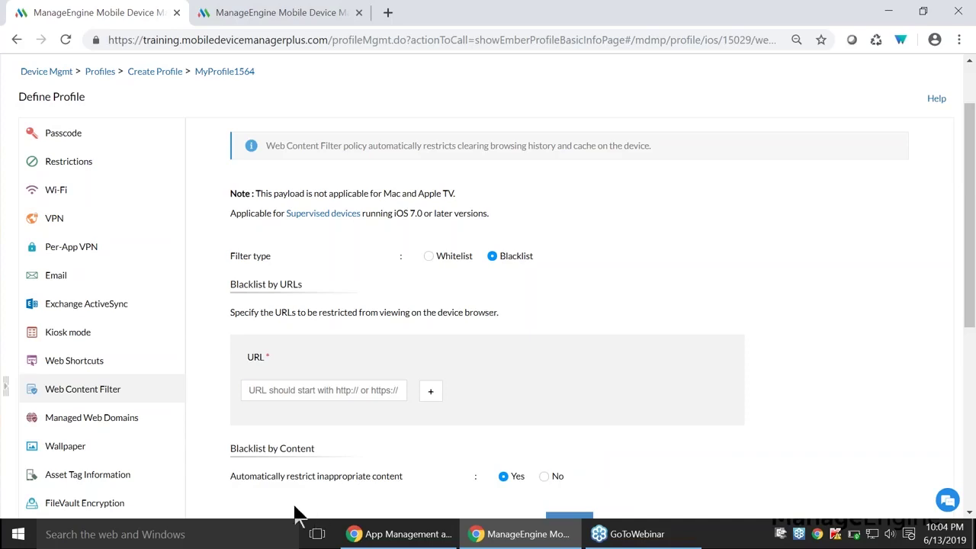
scroll(395, 472, "down", 1)
scroll(396, 473, "up", 2)
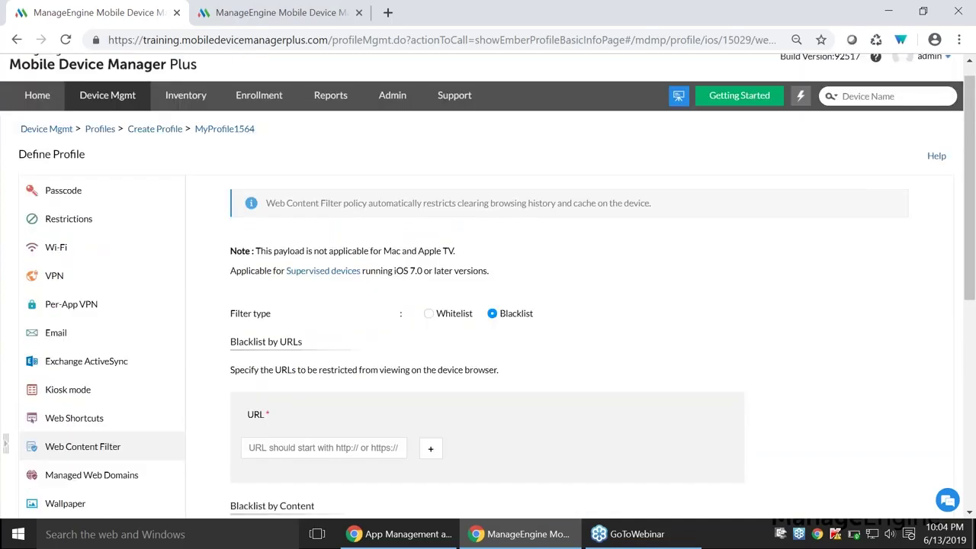
scroll(410, 359, "up", 1)
scroll(549, 344, "down", 4)
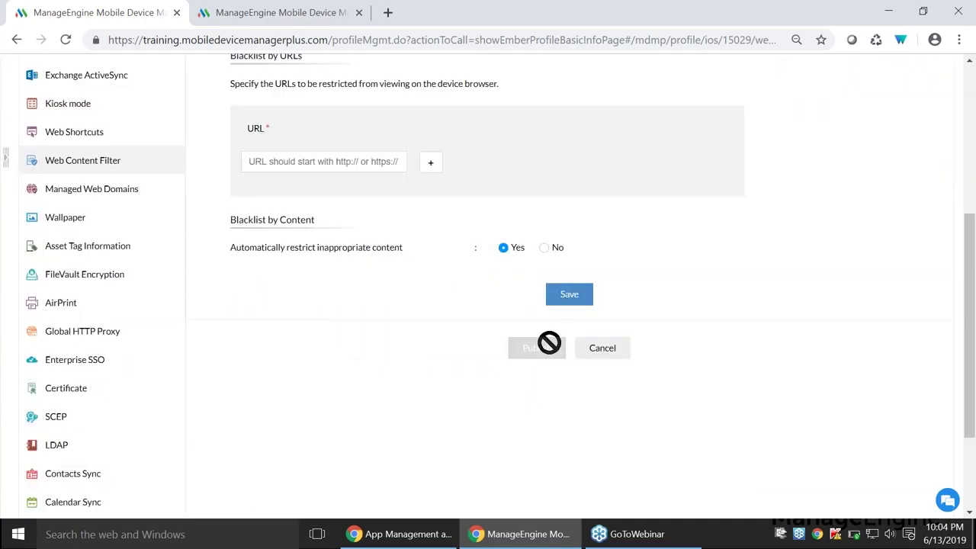
scroll(549, 343, "up", 3)
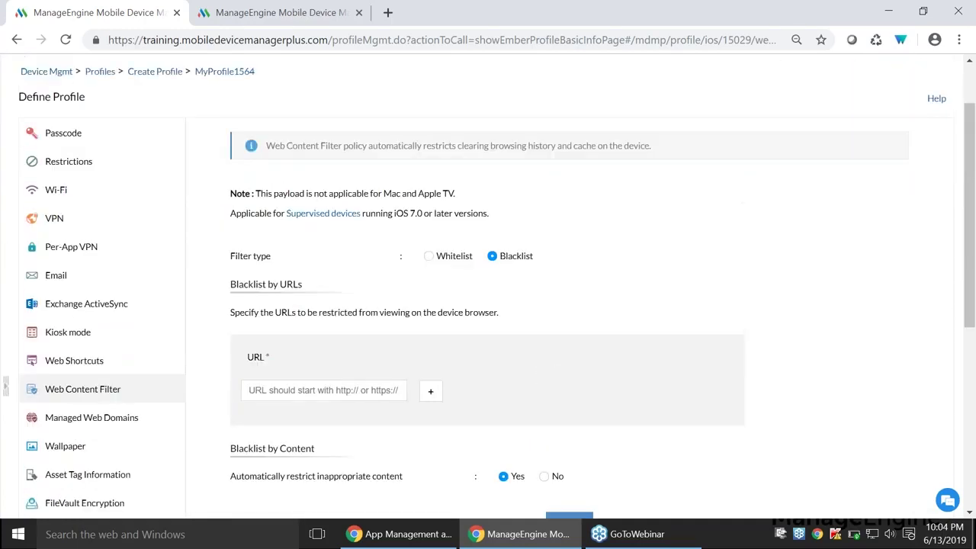
left_click(429, 256)
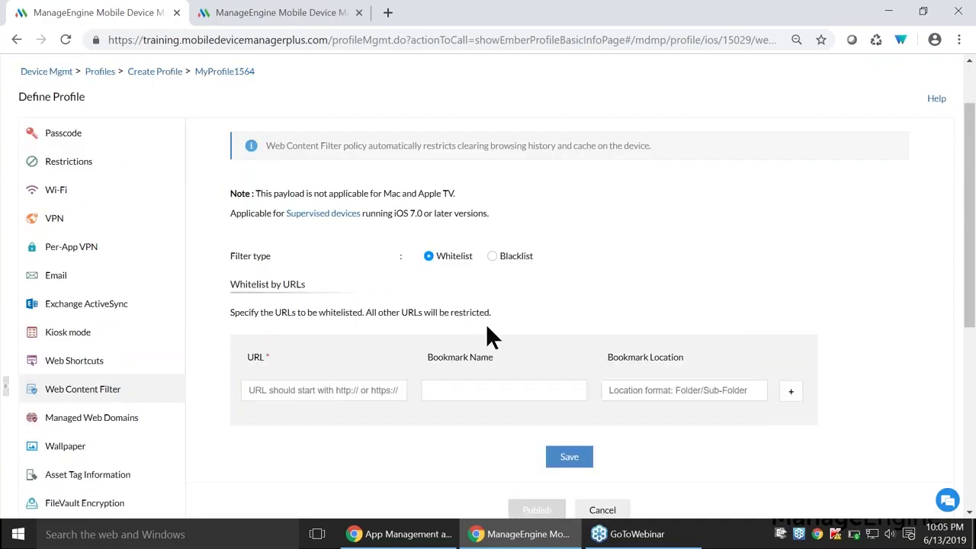
Step: Switch to the Zoho Show presentation and advance to the Scenario 3 slide
key("alt+Tab")
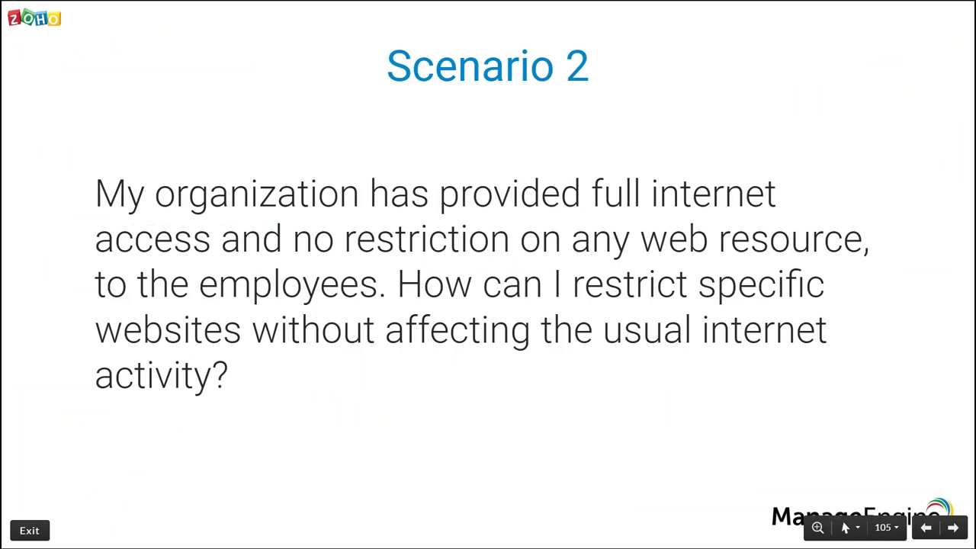
key("Right")
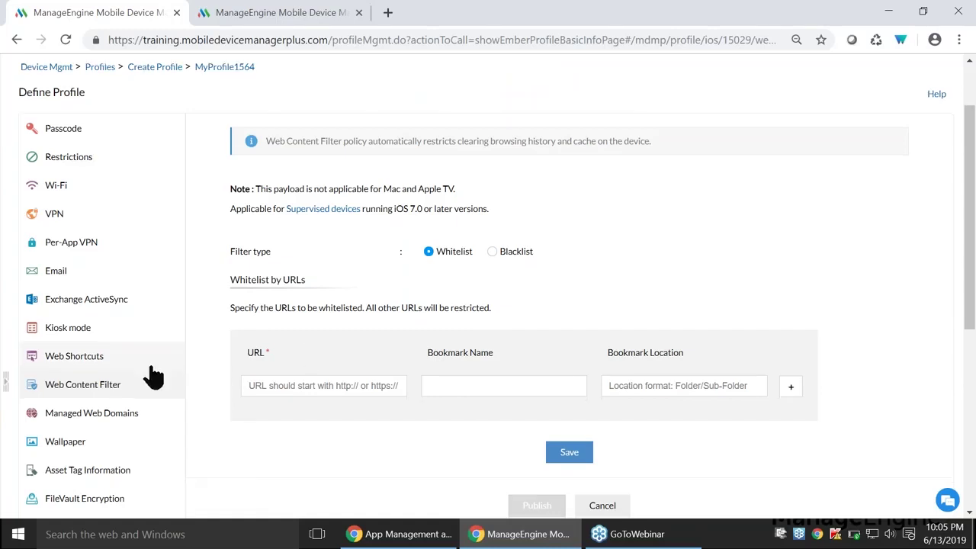
Step: Back in Mobile Device Manager Plus, choose GeoTrust Global CA as the profile's certificate file and open the SCEP settings
scroll(96, 434, "down", 2)
left_click(81, 462)
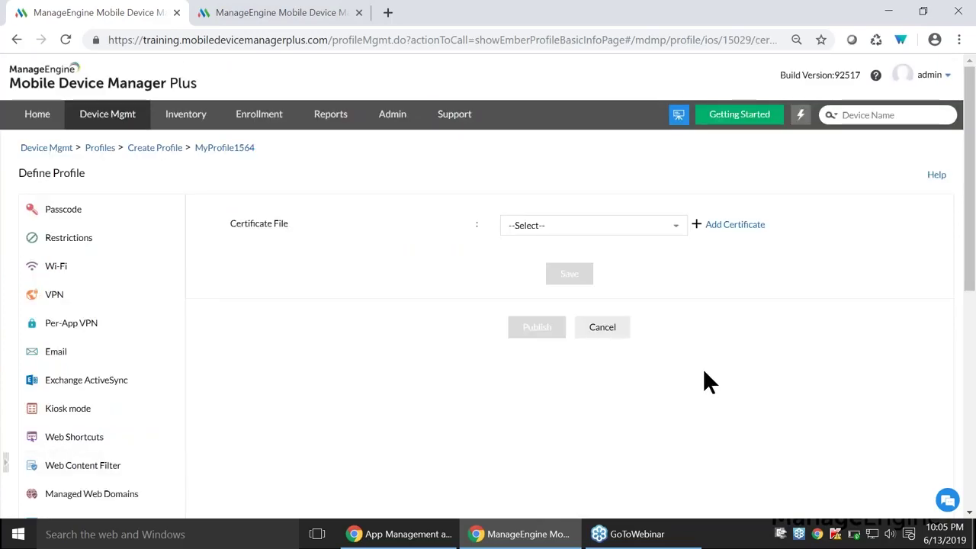
left_click(614, 226)
left_click(570, 266)
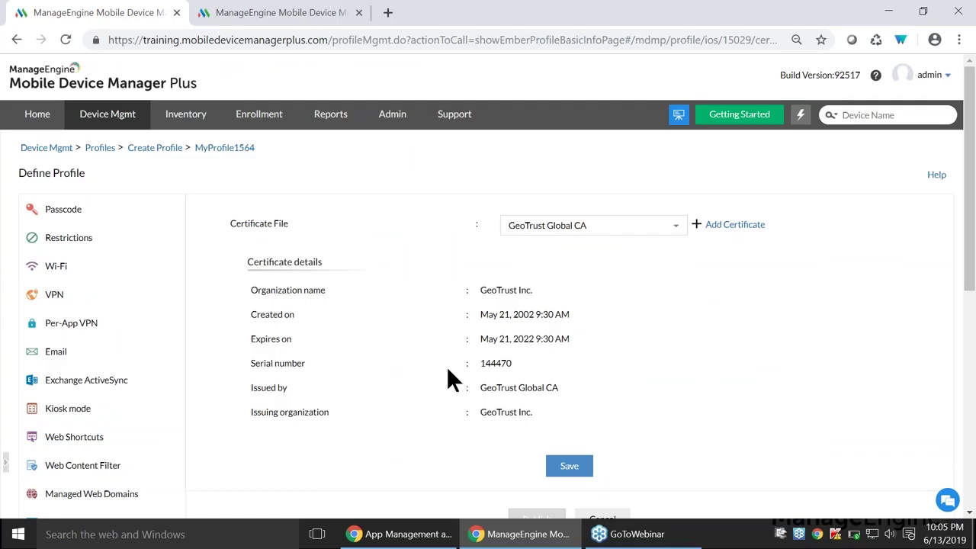
scroll(105, 403, "down", 4)
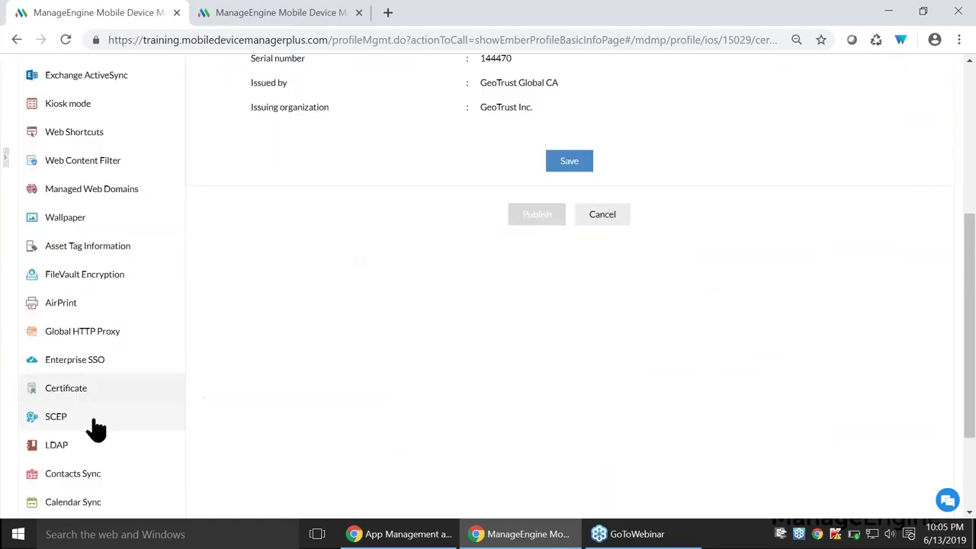
left_click(91, 416)
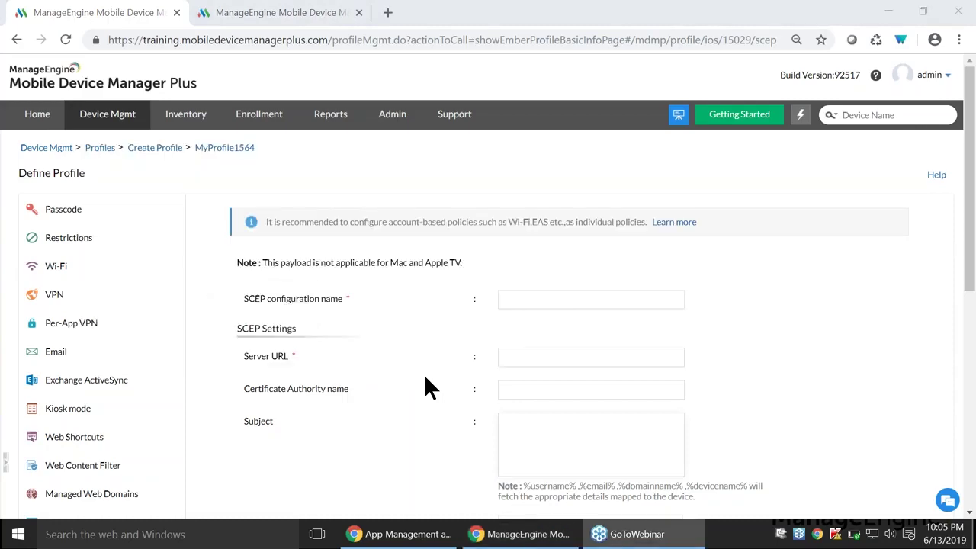
Step: Switch to the Zoho Show presentation and advance to the Scenario 4 slide
key("alt+Tab")
key("Tab")
key("Tab")
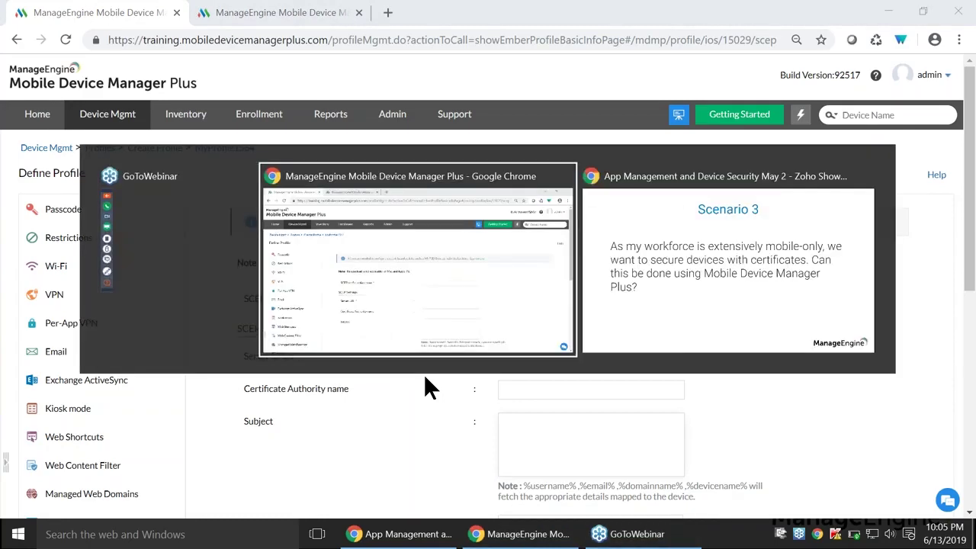
key("Right")
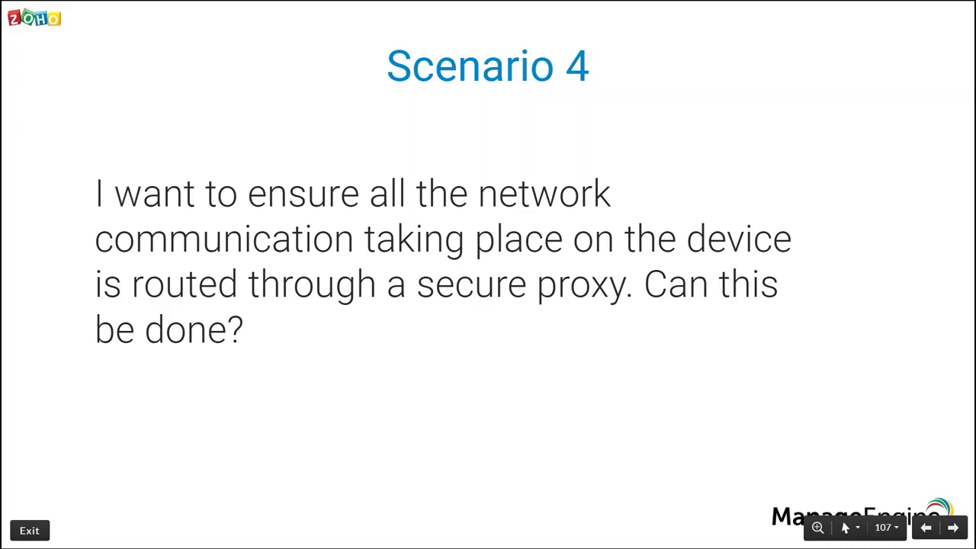
Step: Switch to Mobile Device Manager Plus and open the Global HTTP Proxy settings of the Apple profile
key("alt+Tab")
key("Tab")
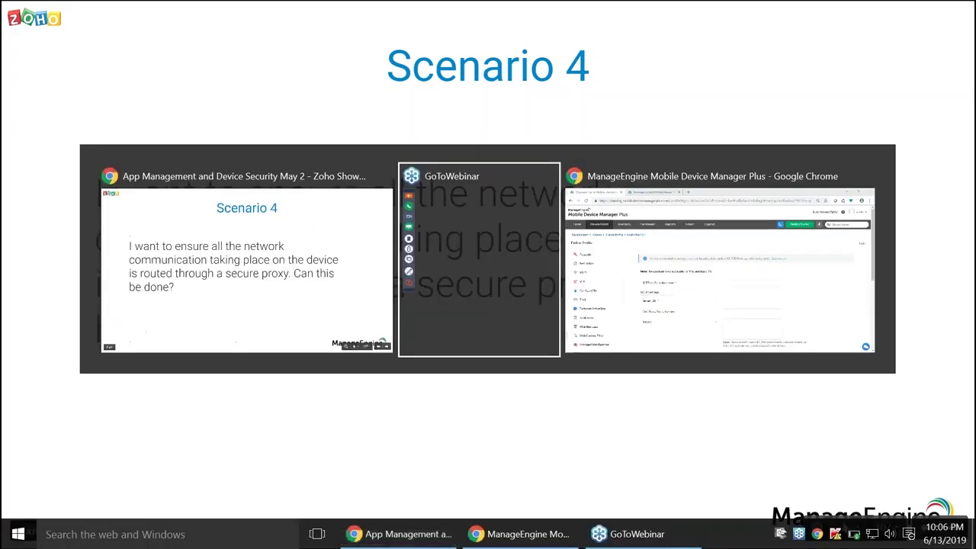
scroll(87, 335, "down", 4)
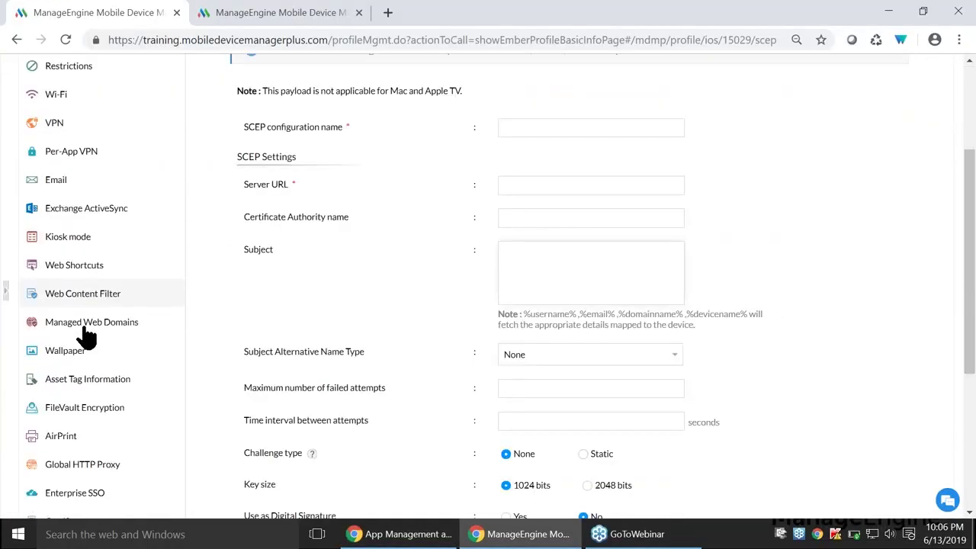
left_click(92, 336)
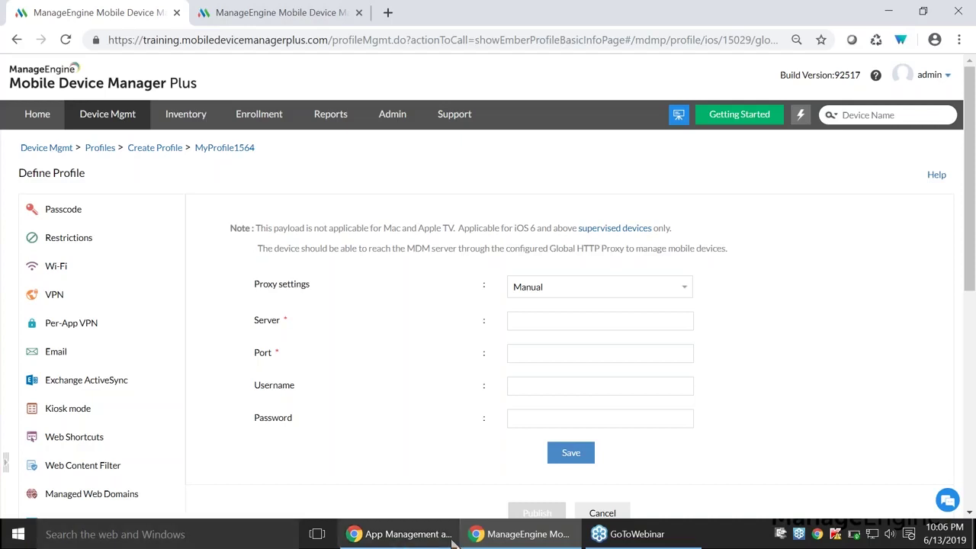
Step: Review the available proxy settings types and leave the proxy set to Manual
left_click(600, 285)
left_click(584, 315)
left_click(582, 291)
left_click(573, 303)
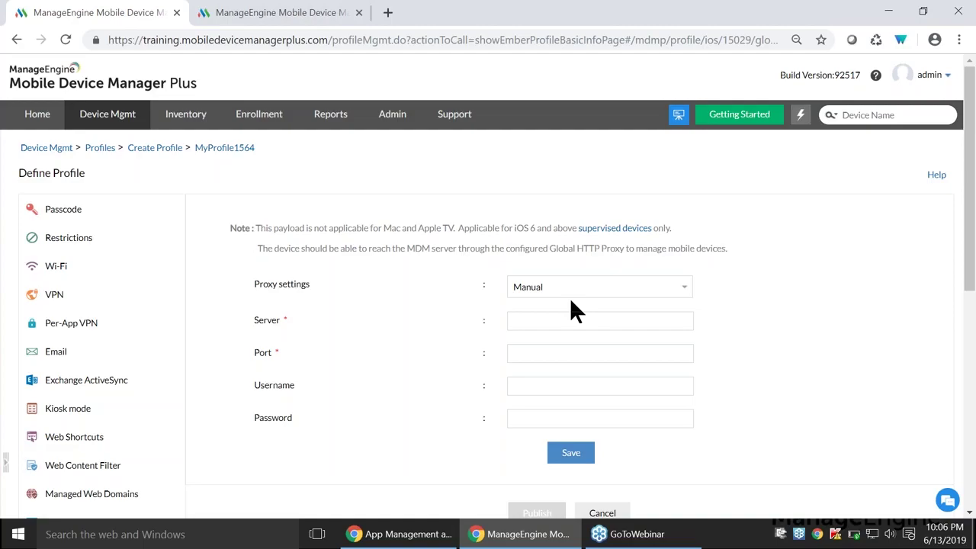
Step: Switch to the Zoho Show presentation and advance to the Scenario 5 slide
key("alt+Tab")
key("Right")
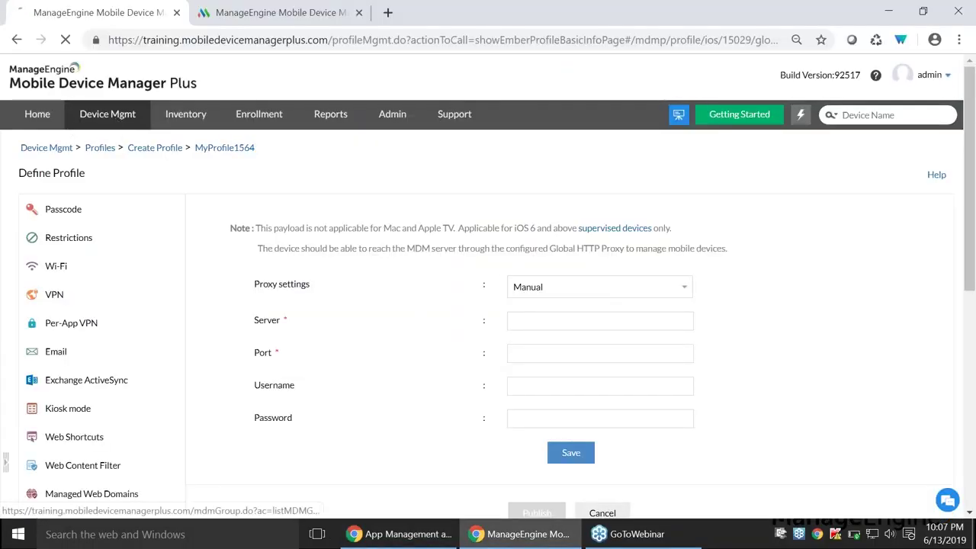
Step: Back in Mobile Device Manager Plus, create a new Android profile for Device with the default name
left_click(107, 124)
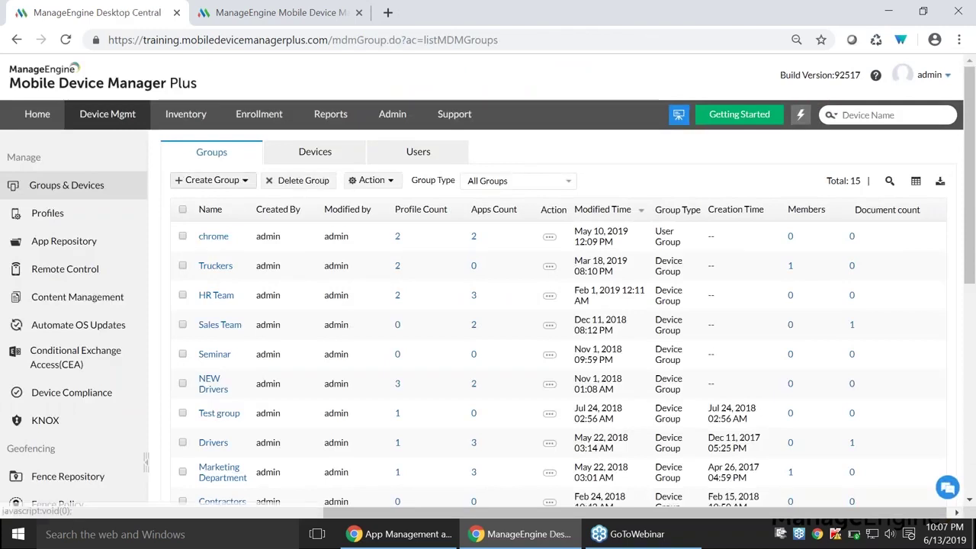
left_click(97, 221)
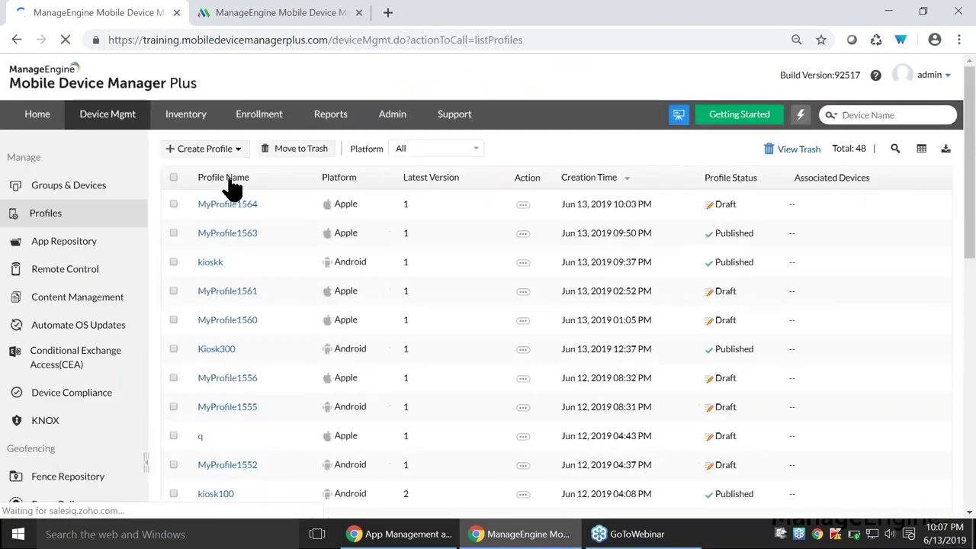
left_click(228, 150)
left_click(212, 200)
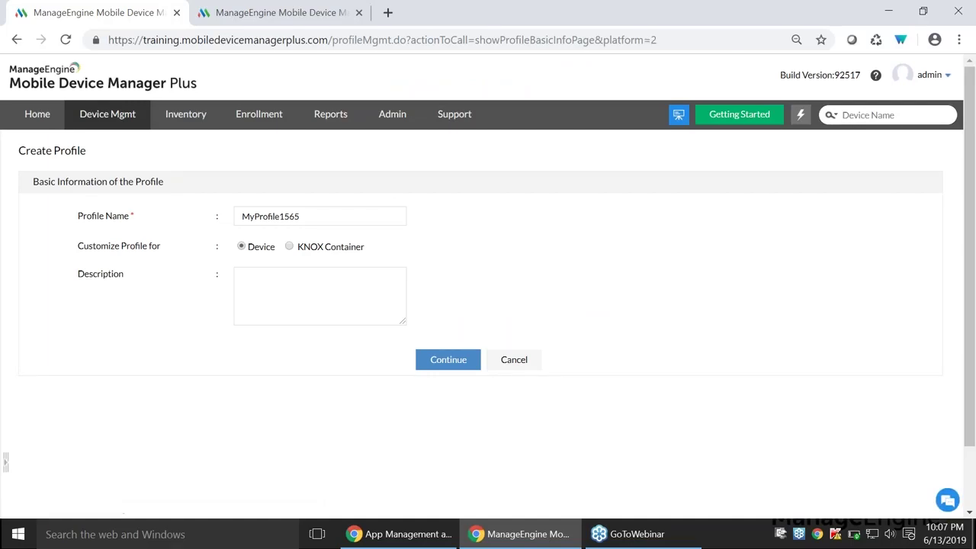
left_click(448, 367)
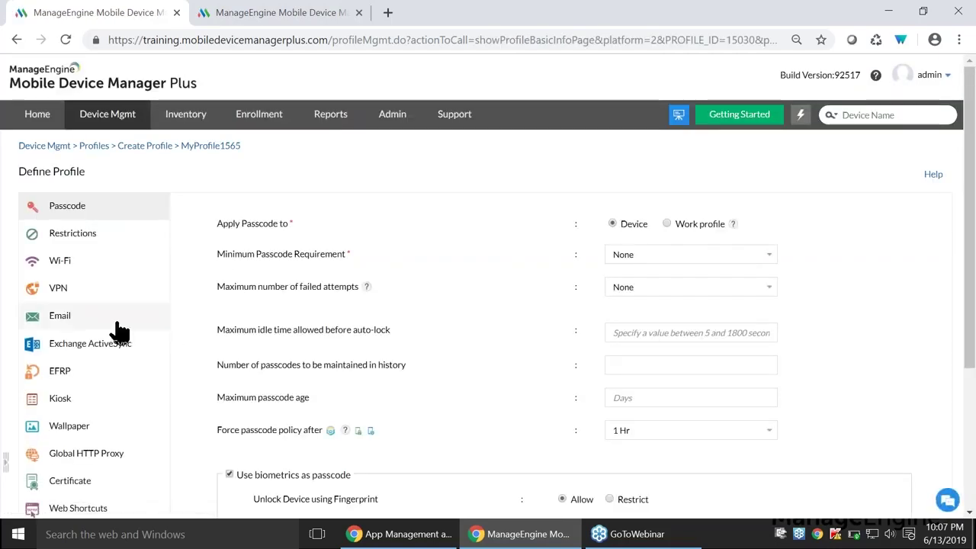
Step: Open the Android profile's EFRP settings and examine the Email and Account ID fields for factory reset protection
left_click(109, 376)
scroll(488, 351, "down", 1)
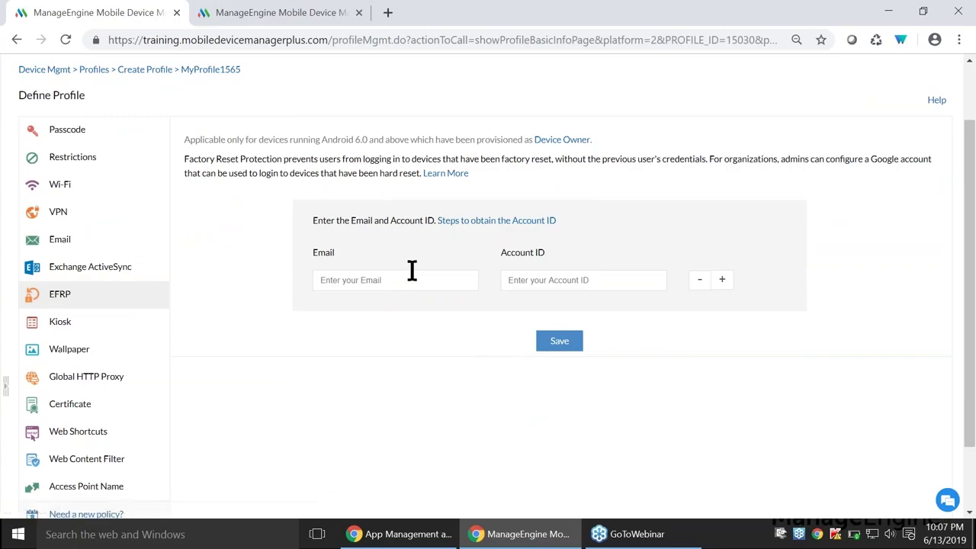
left_click(344, 282)
left_click(529, 282)
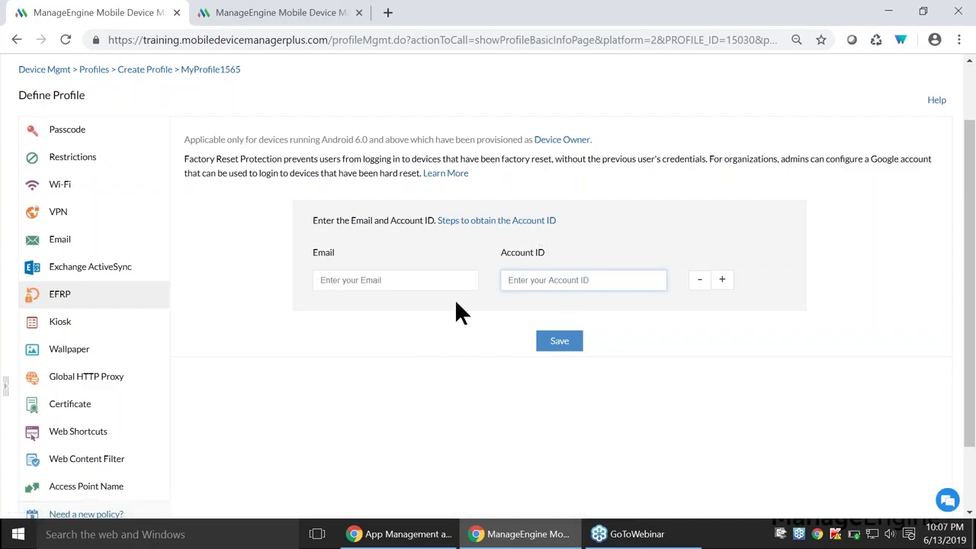
scroll(566, 342, "down", 1)
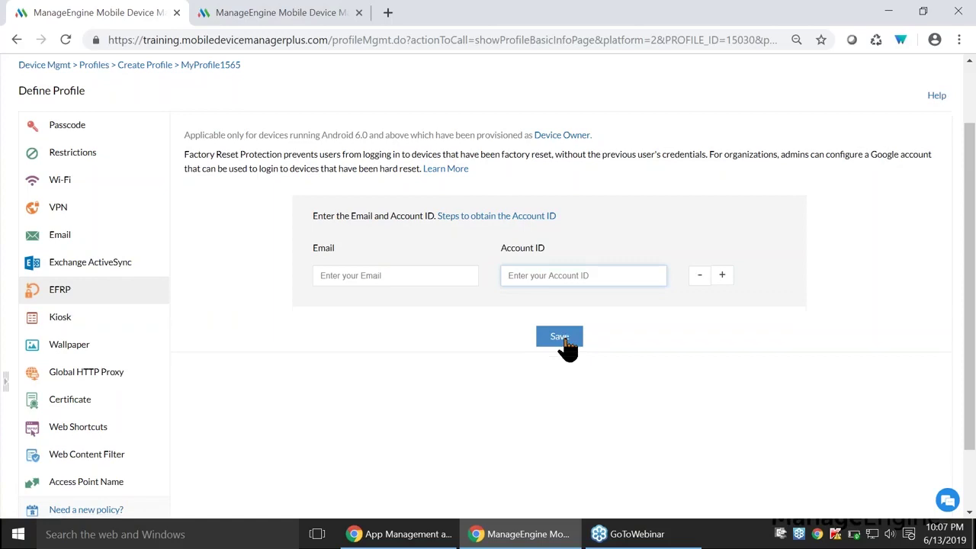
scroll(568, 347, "down", 1)
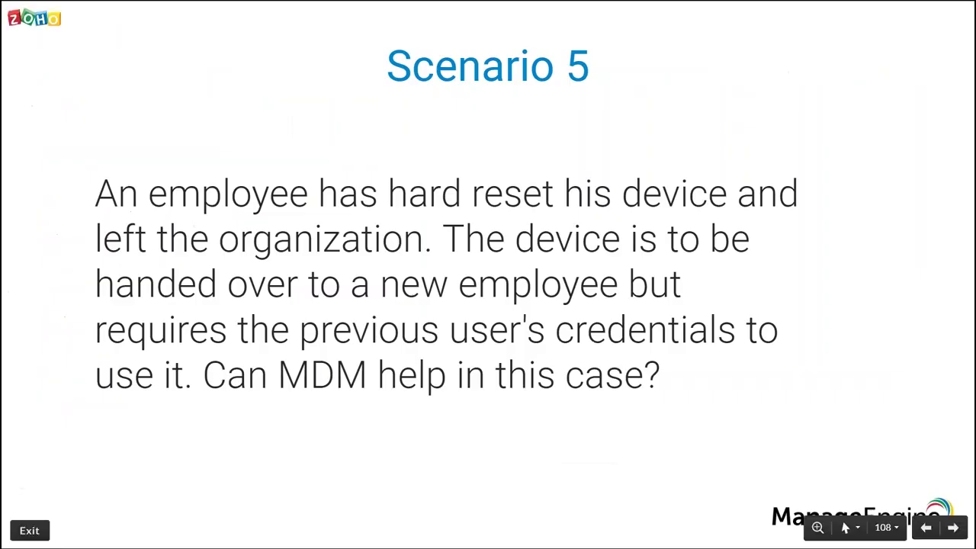
Step: Switch to the Zoho Show presentation and advance past the Questions slide to Question 1
key("Right")
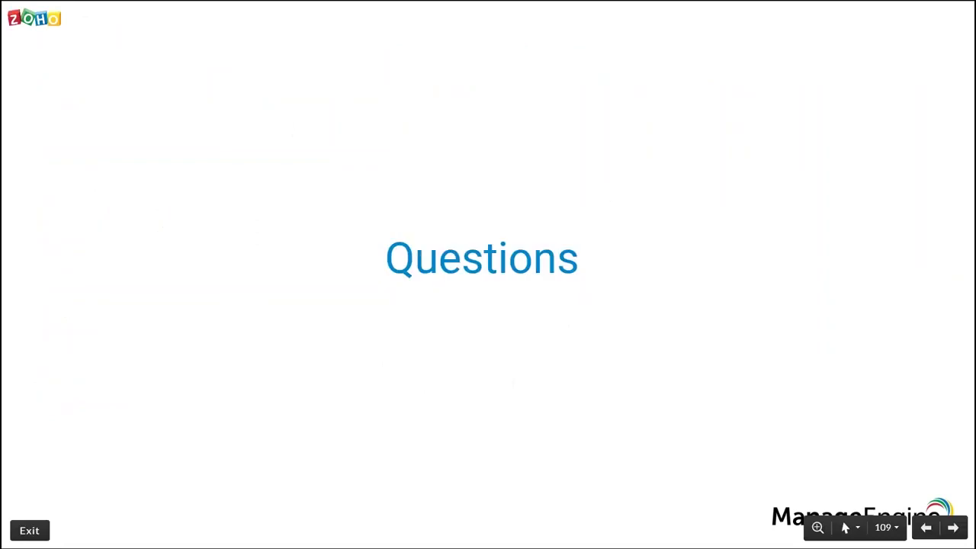
key("Right")
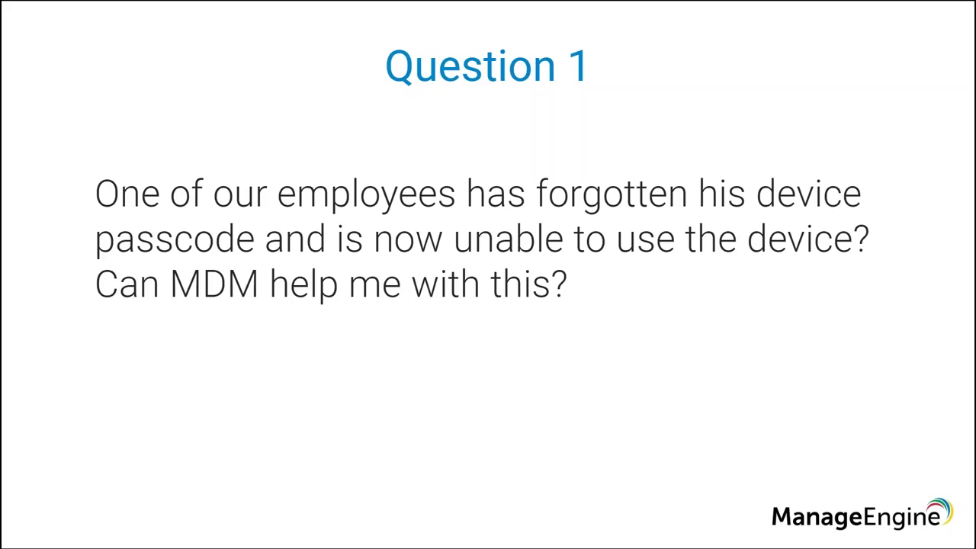
Step: Return to Mobile Device Manager Plus and open the details of the admin_SM-G935F device from the inventory
key("alt+Tab")
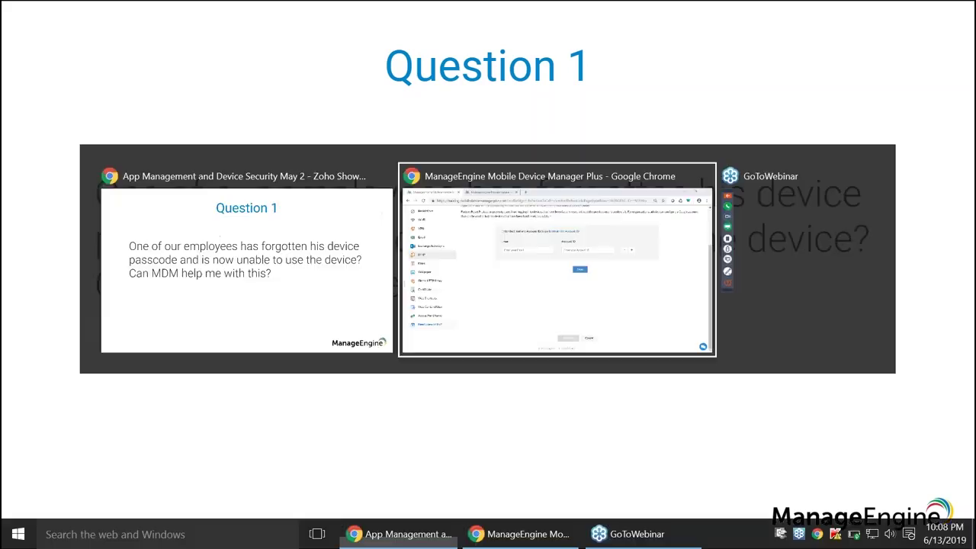
scroll(322, 320, "up", 3)
left_click(176, 114)
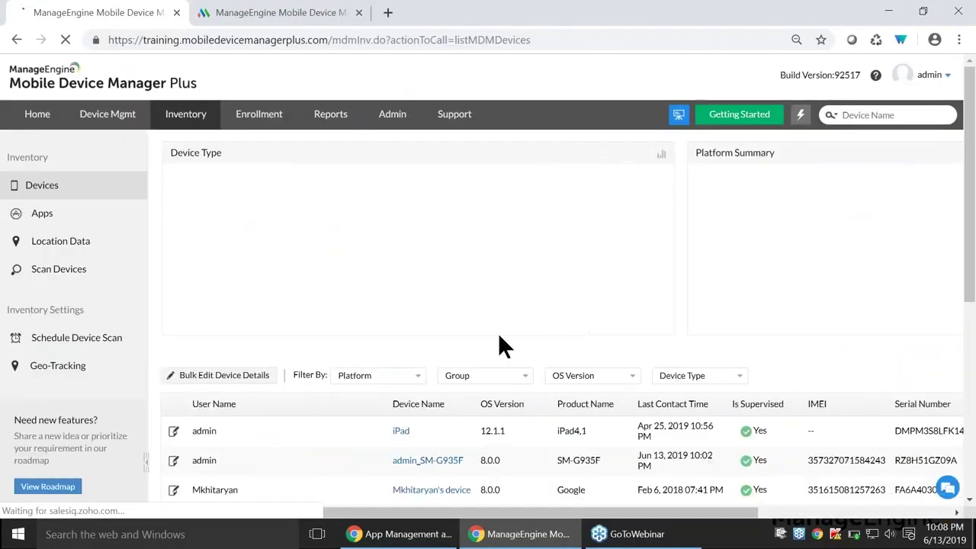
scroll(509, 244, "down", 1)
scroll(509, 246, "down", 3)
left_click(430, 173)
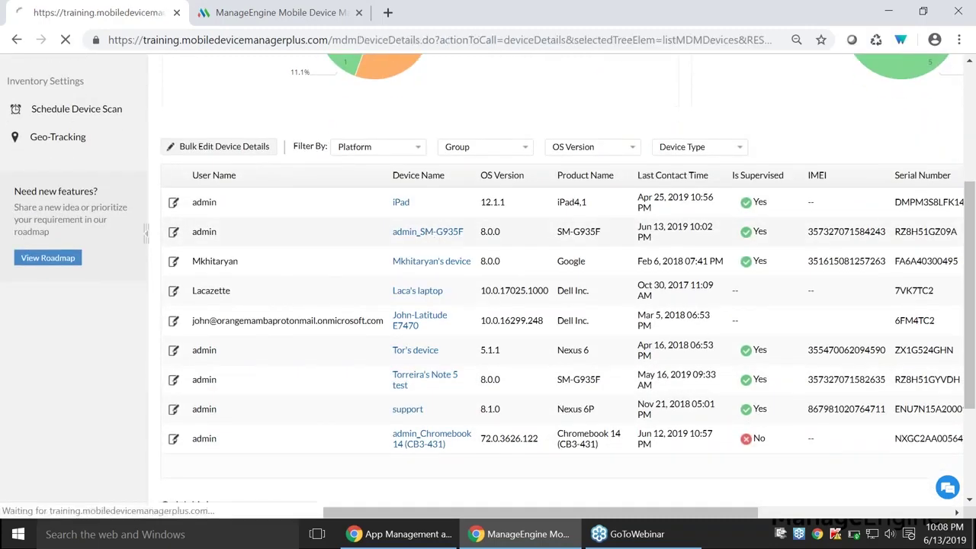
Step: Open the device's Reset Passcode action, examine the New Passcode field, and close the dialog without applying
left_click(921, 197)
mouse_move(907, 219)
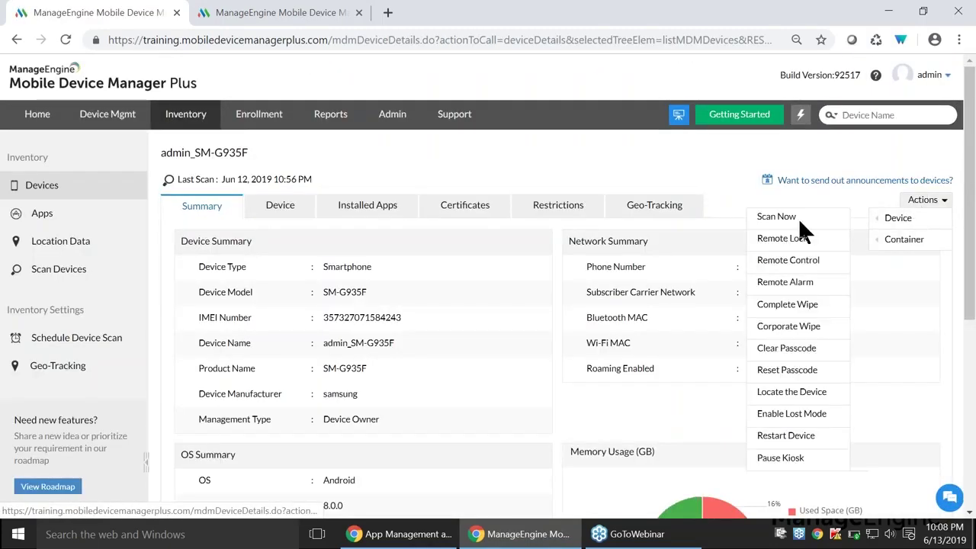
left_click(787, 374)
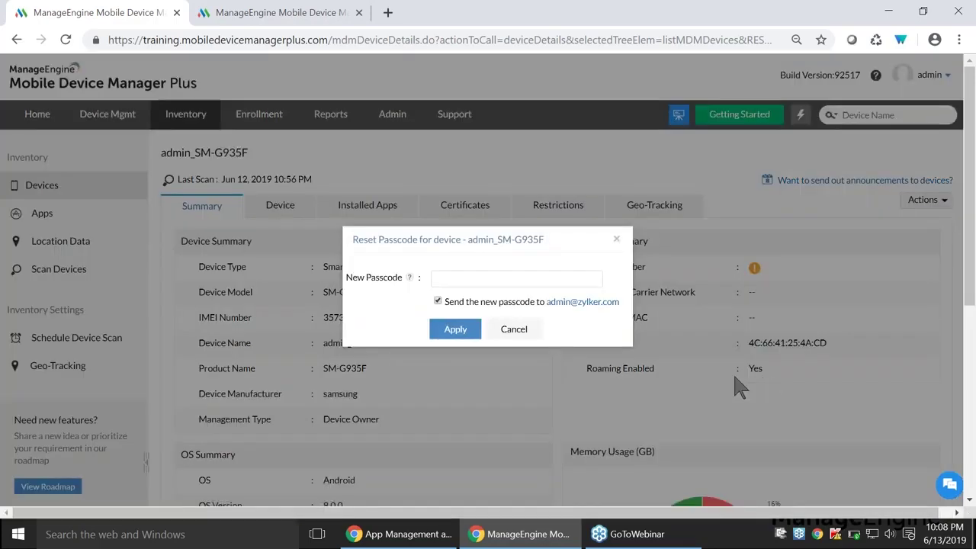
left_click(549, 282)
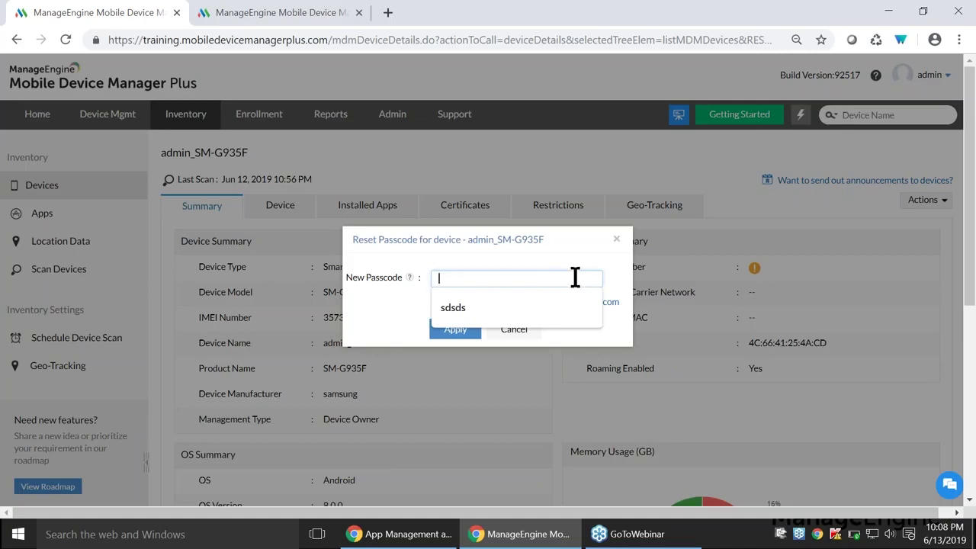
left_click(617, 239)
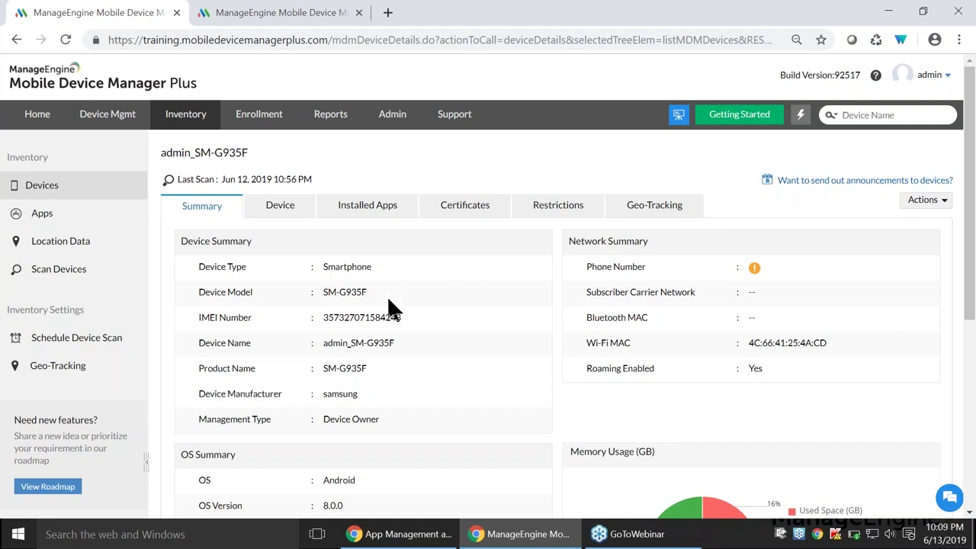
Step: Switch to the Zoho Show presentation and advance to the Question 2 slide
key("alt+Tab")
key("Right")
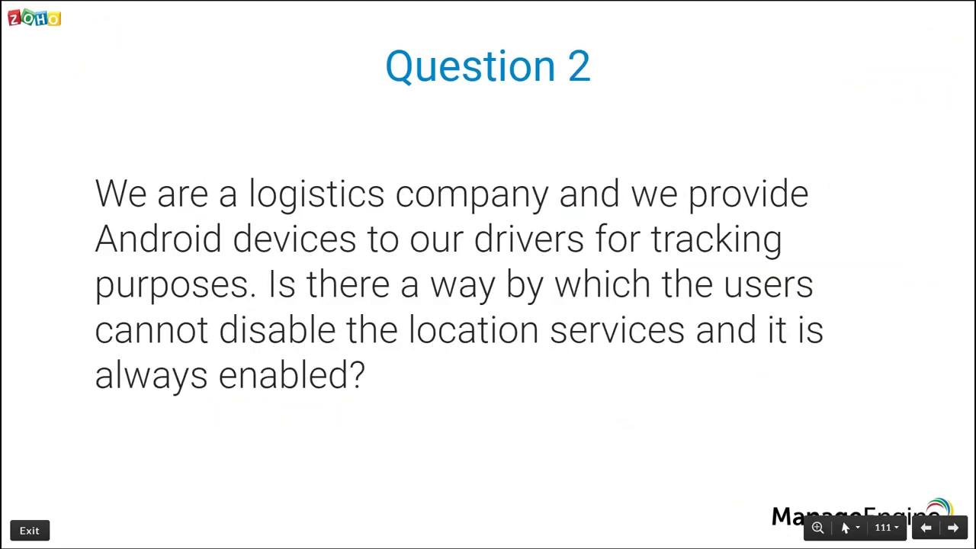